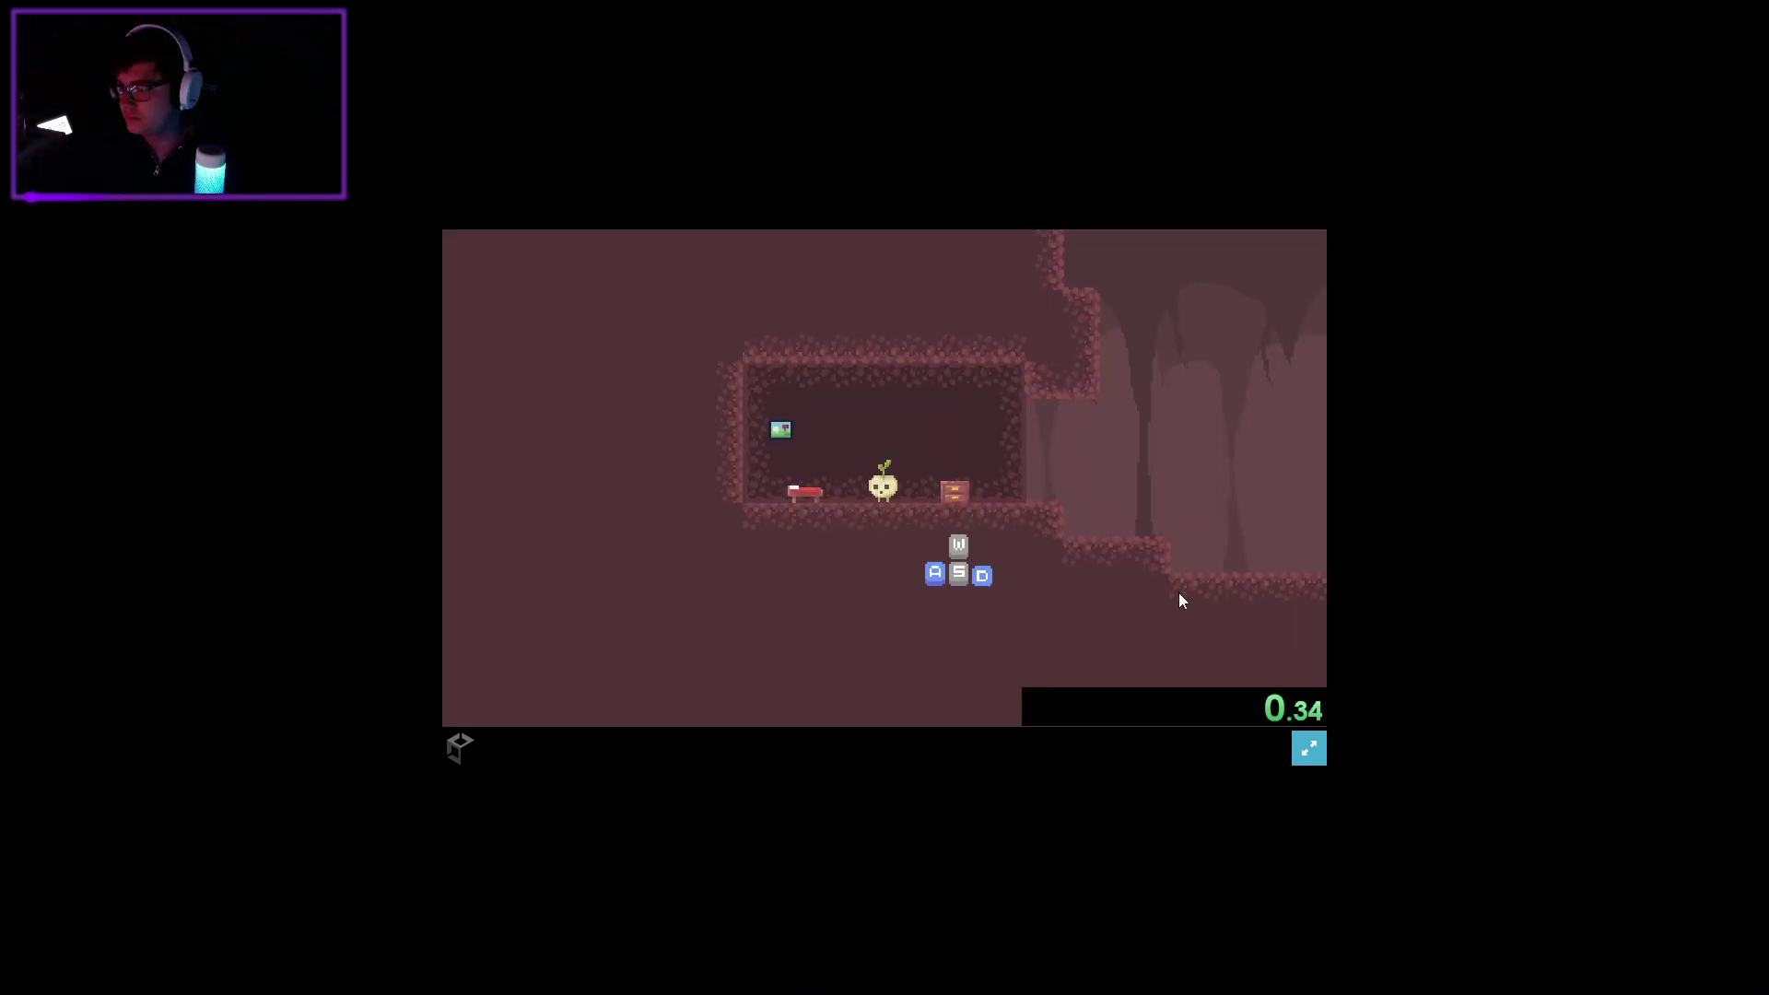
Start the run and move the sprout right through the cave and up the steps.
key("d")
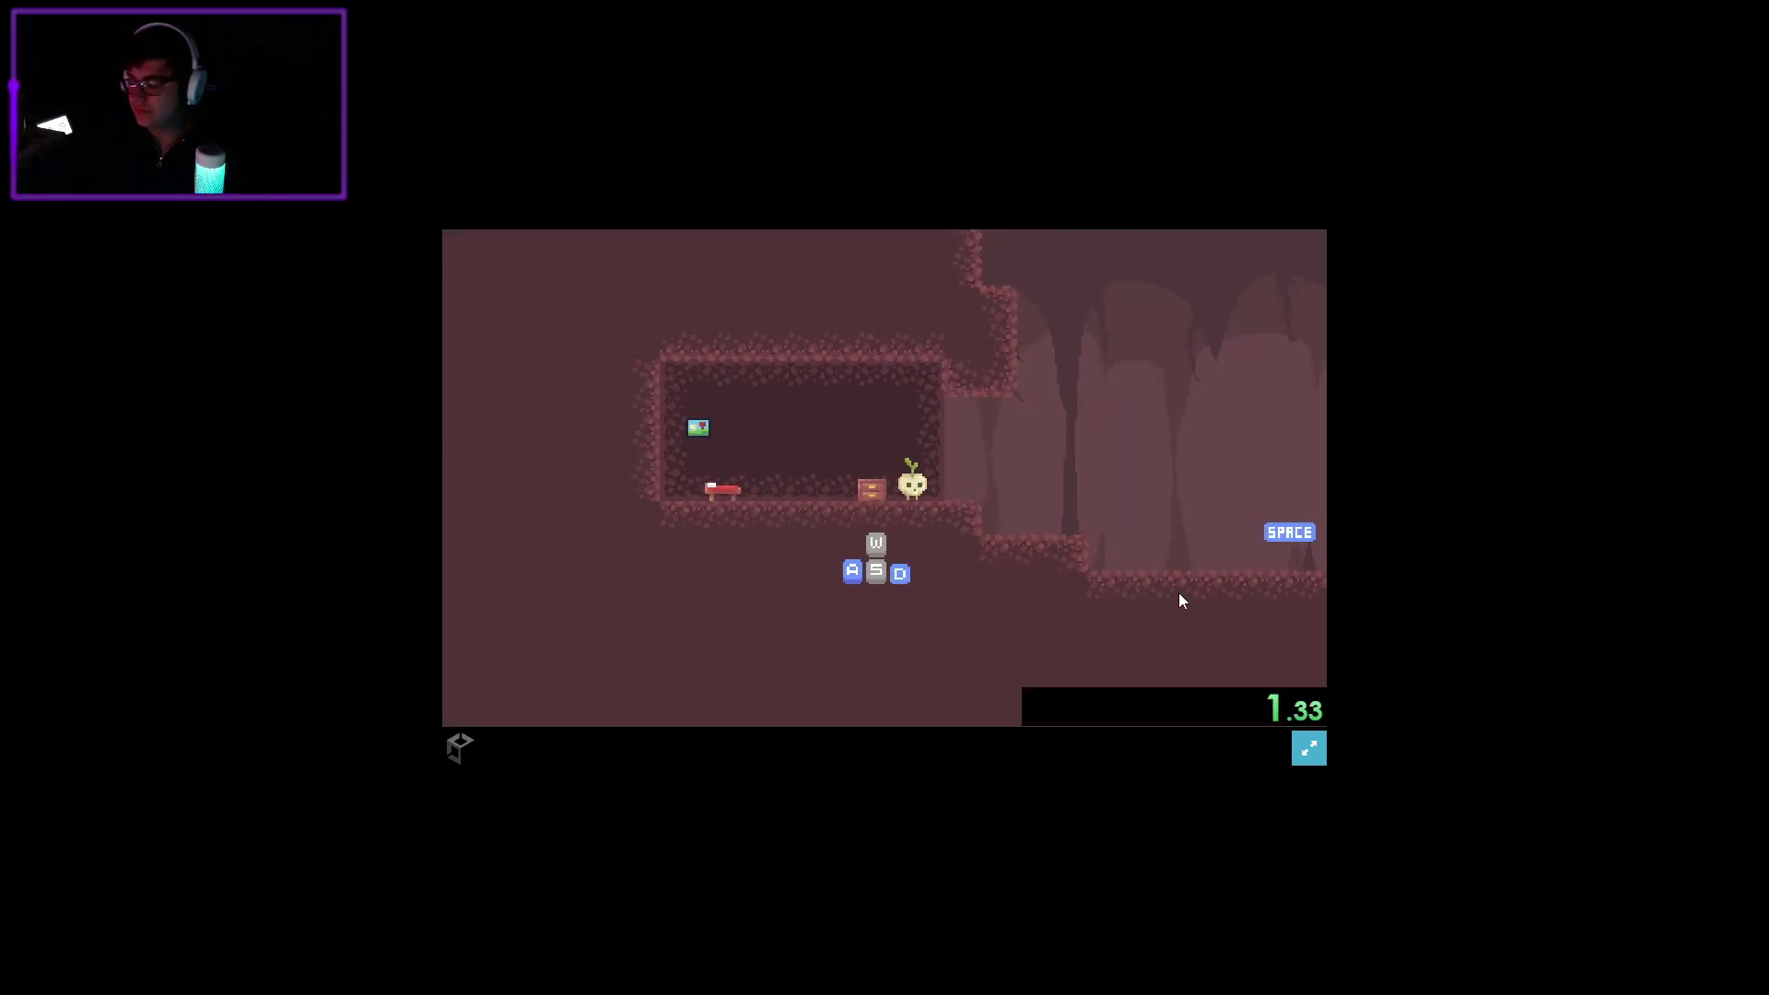
key("d")
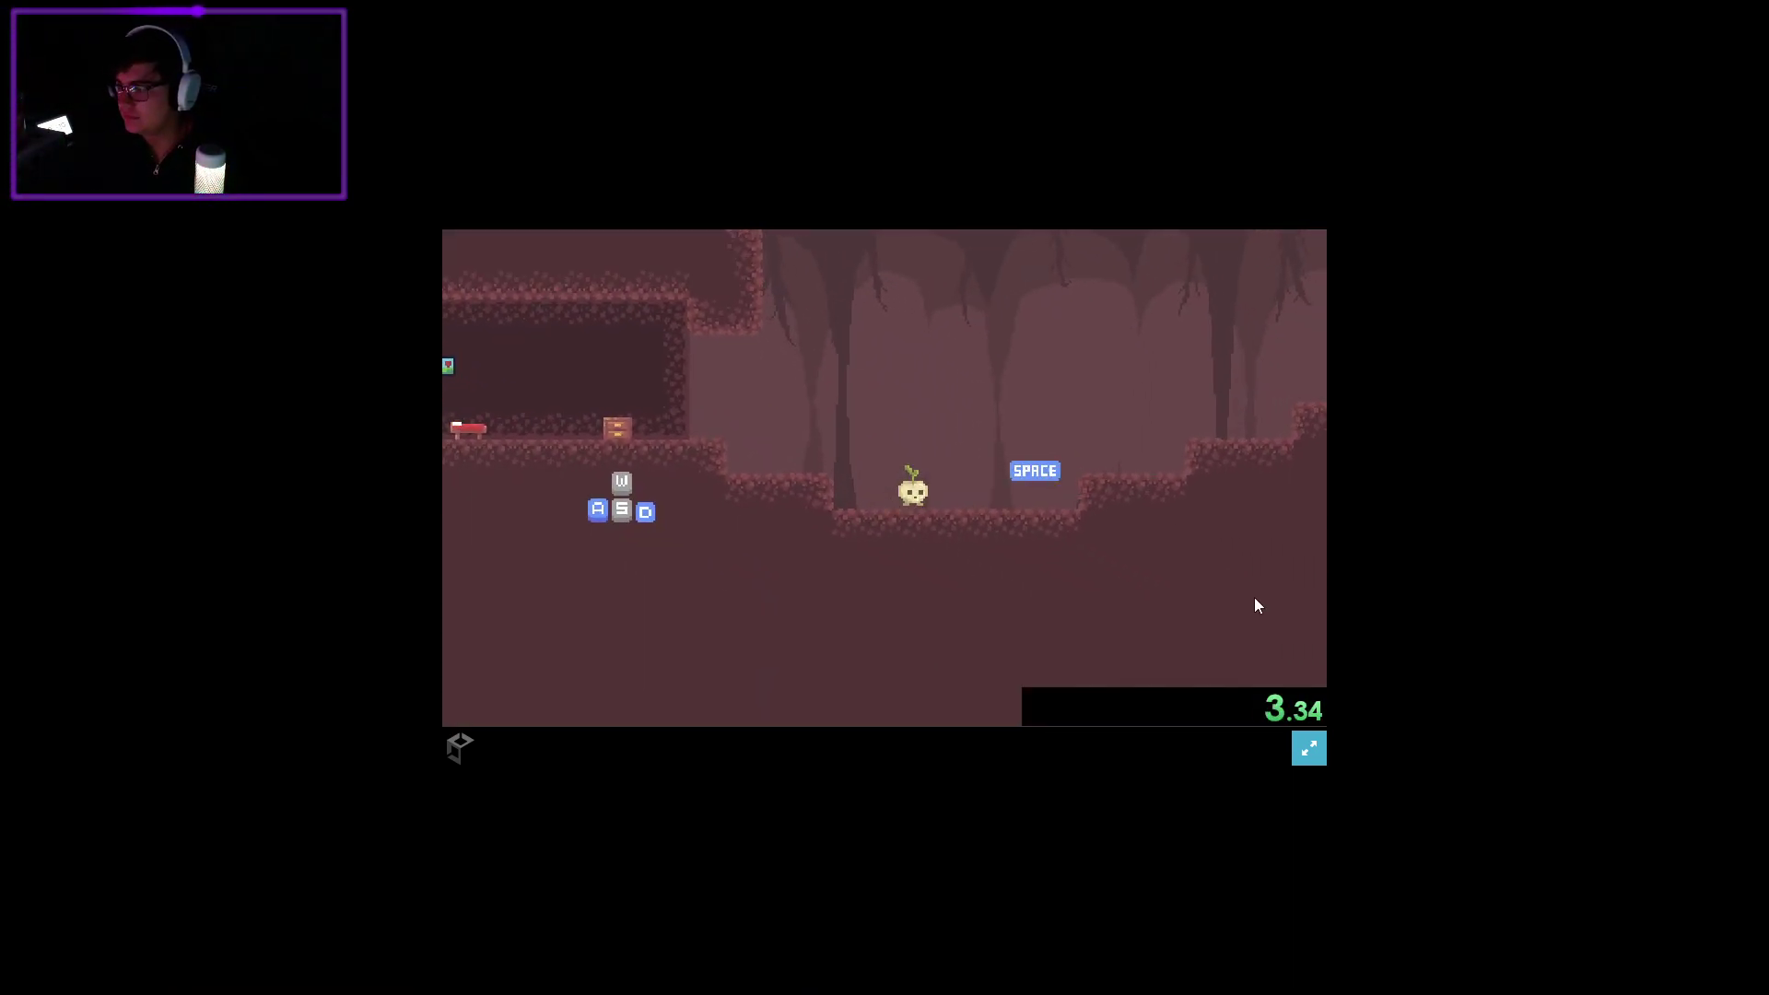
key("d")
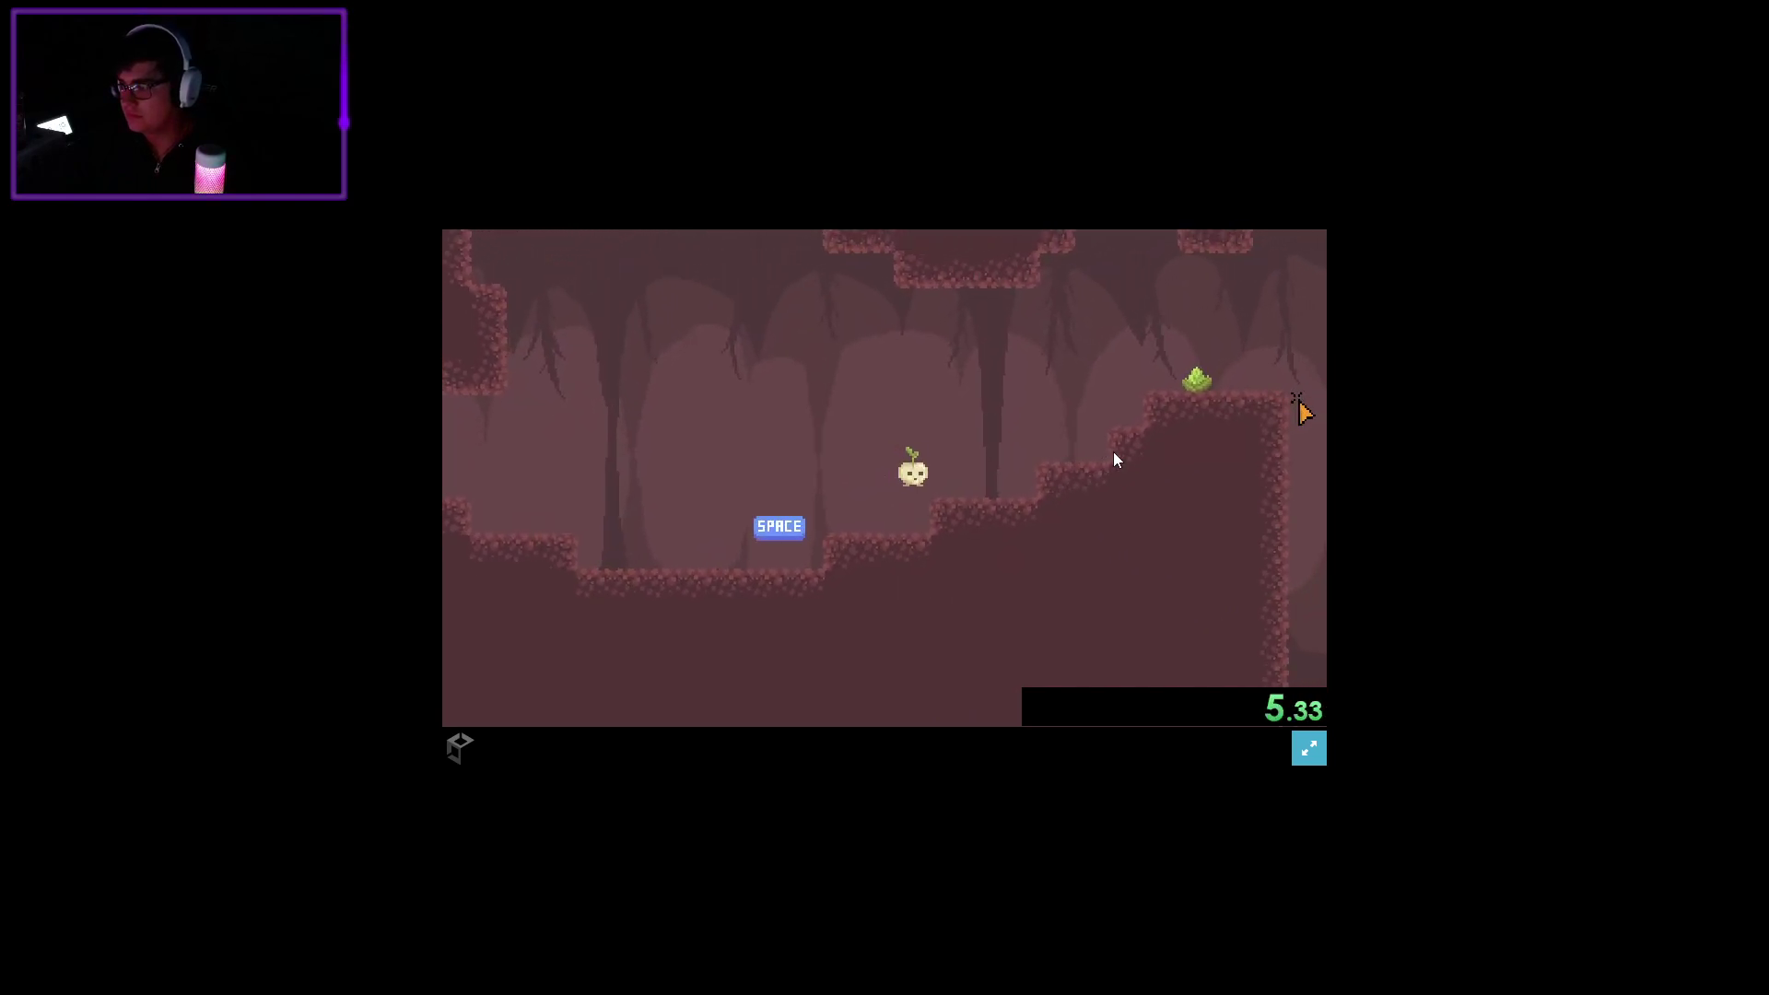
key("d")
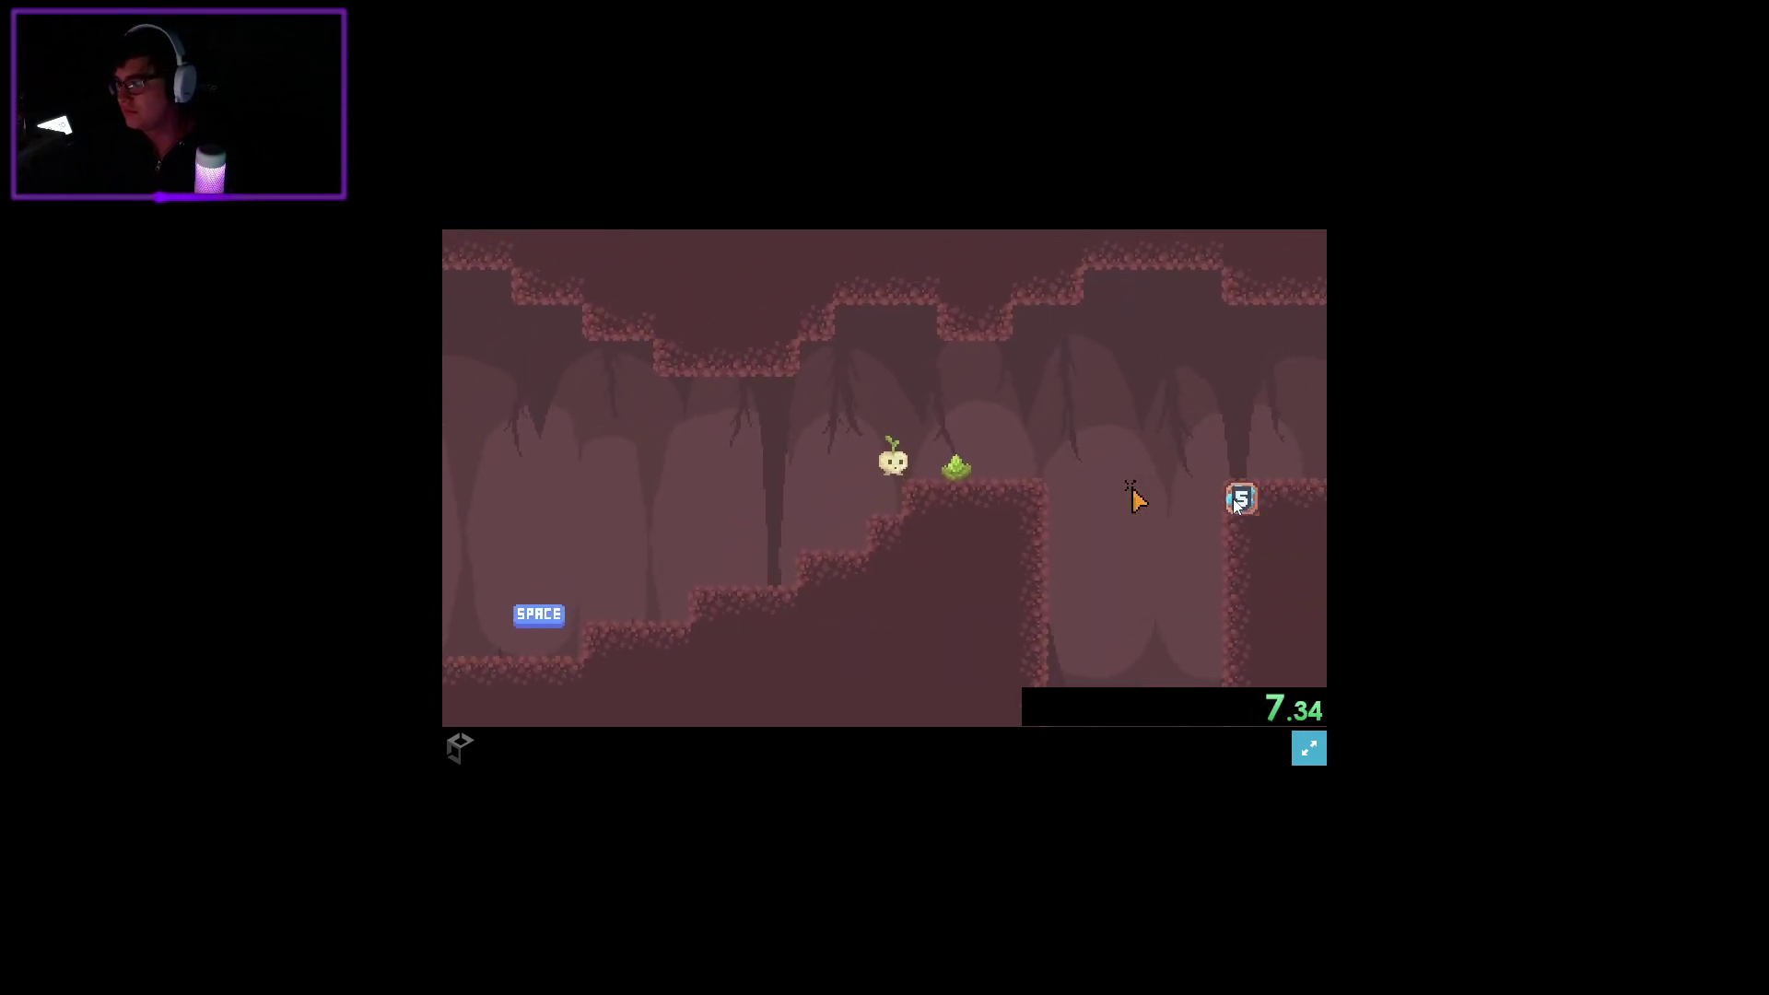
Grow and rearrange vines from the 0 and 4 blocks into a bridge across the gap.
left_click(1237, 500)
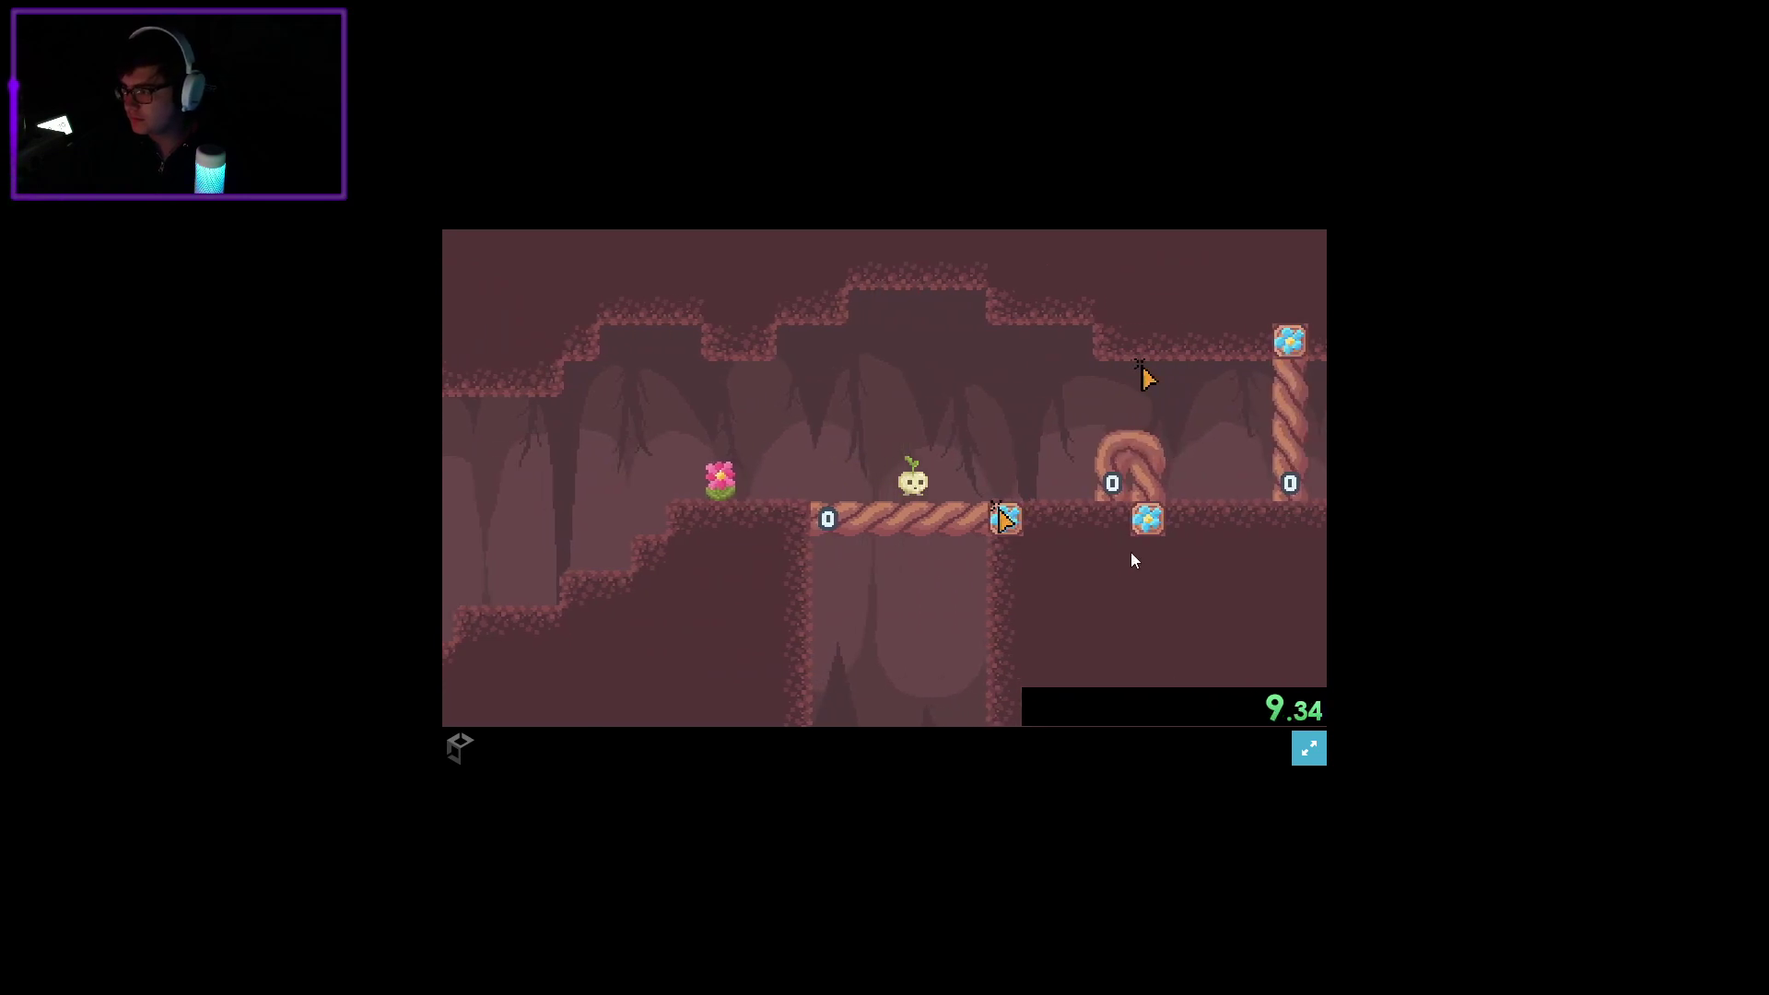
left_click(1011, 307)
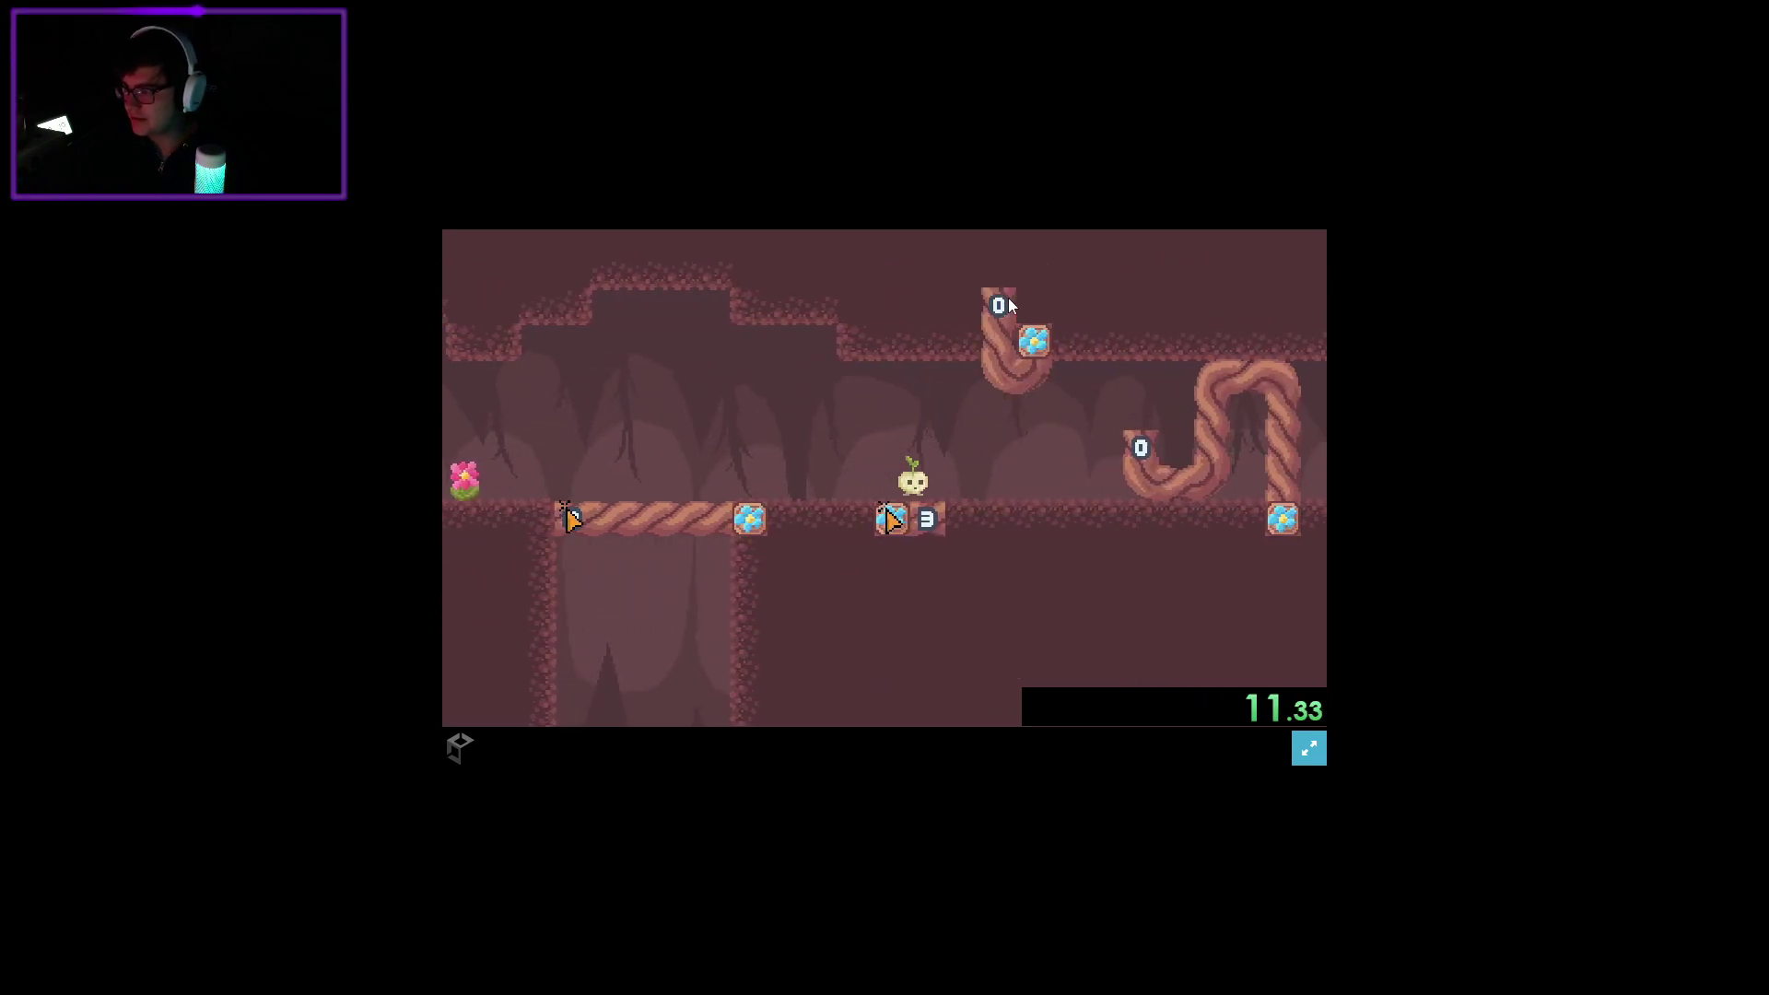
left_click(1058, 446)
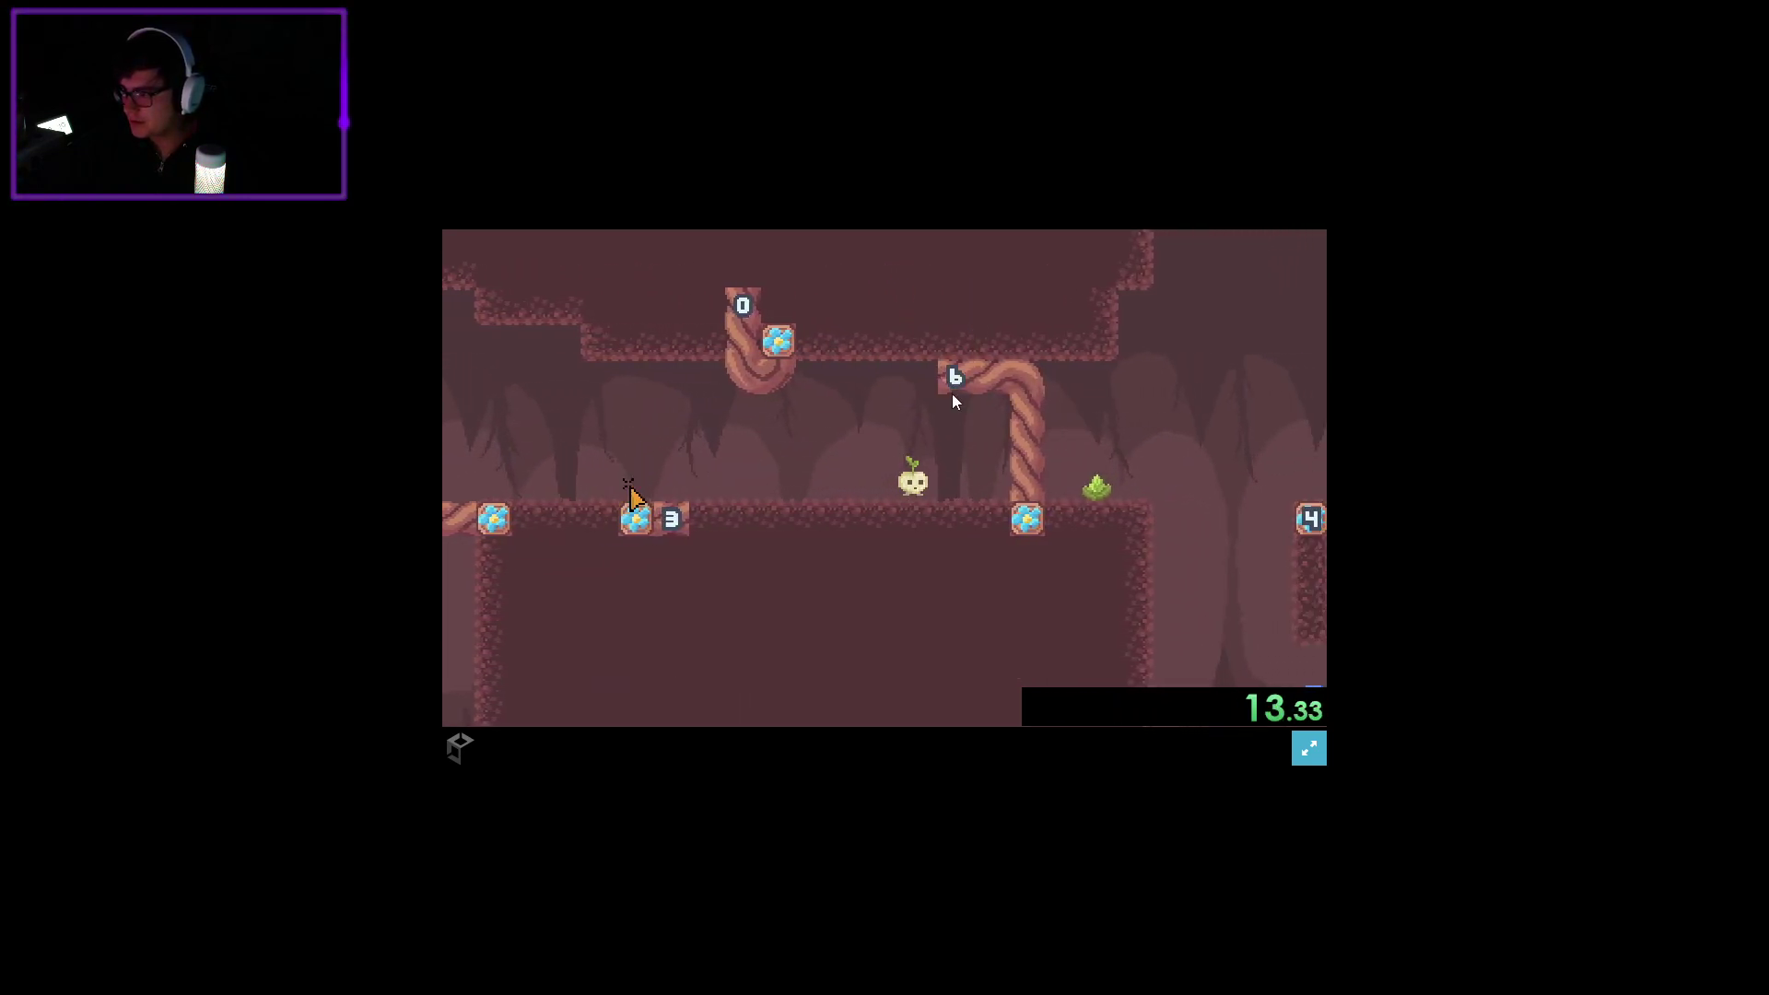
left_click(953, 392)
left_click(1188, 513)
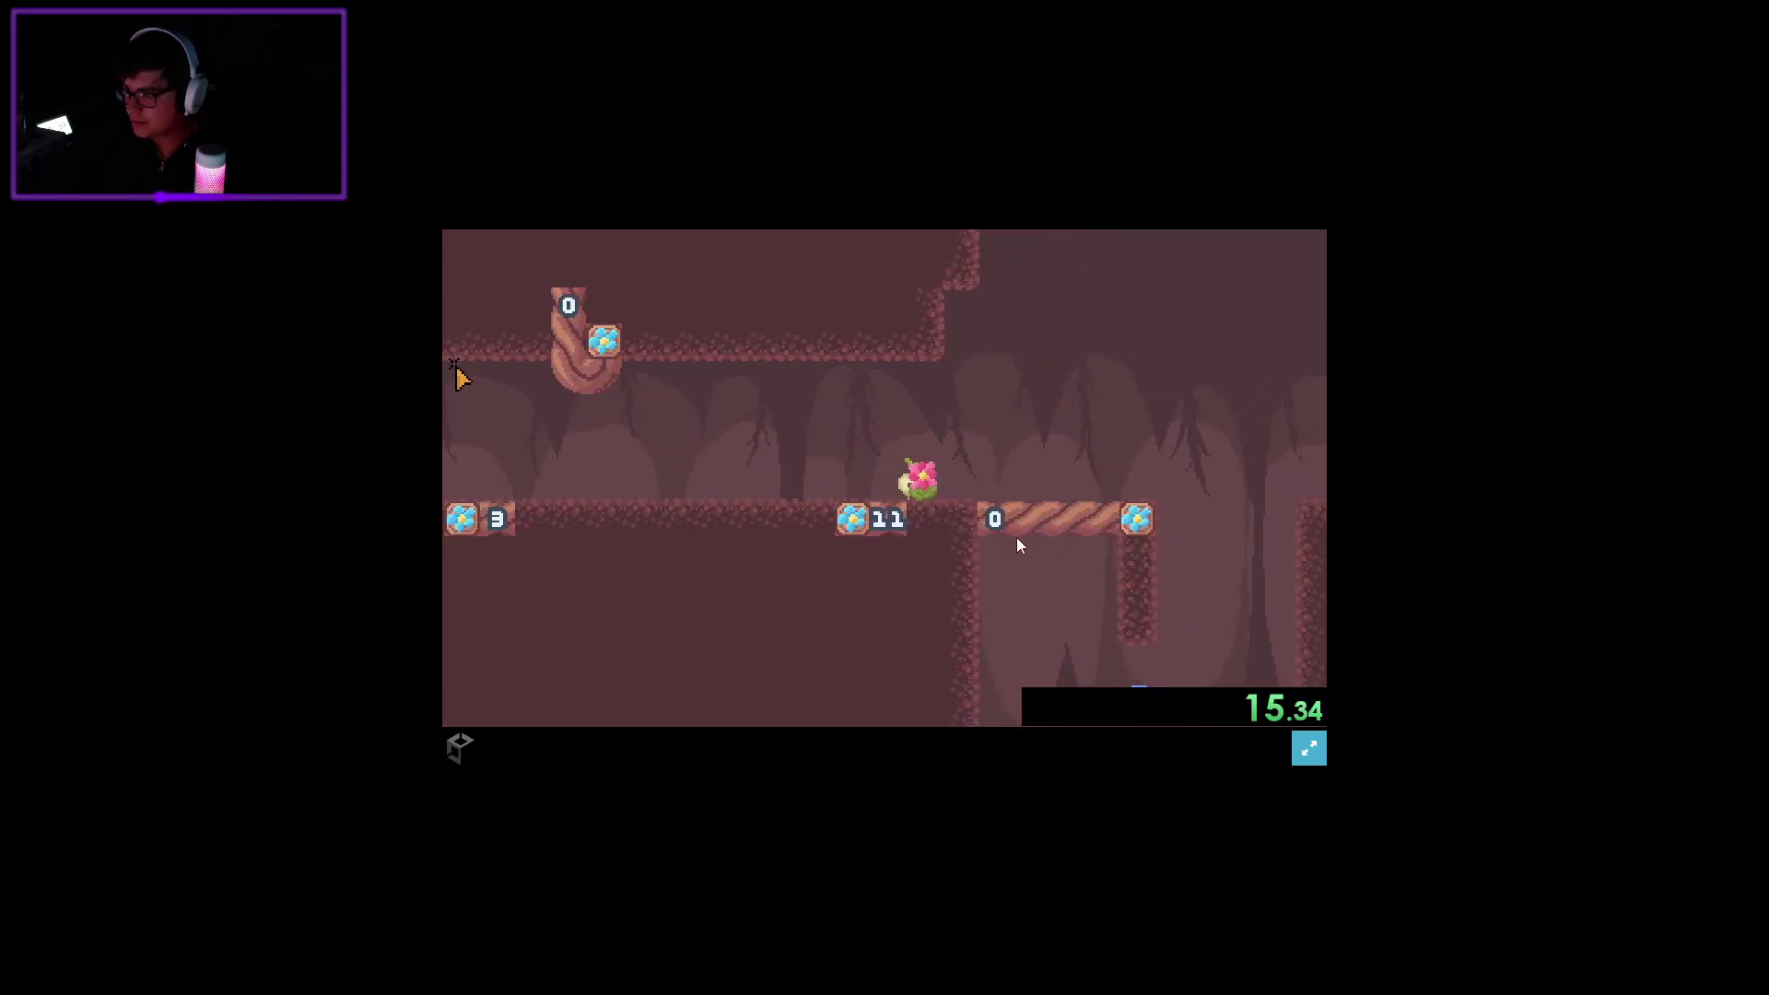
left_click(790, 521)
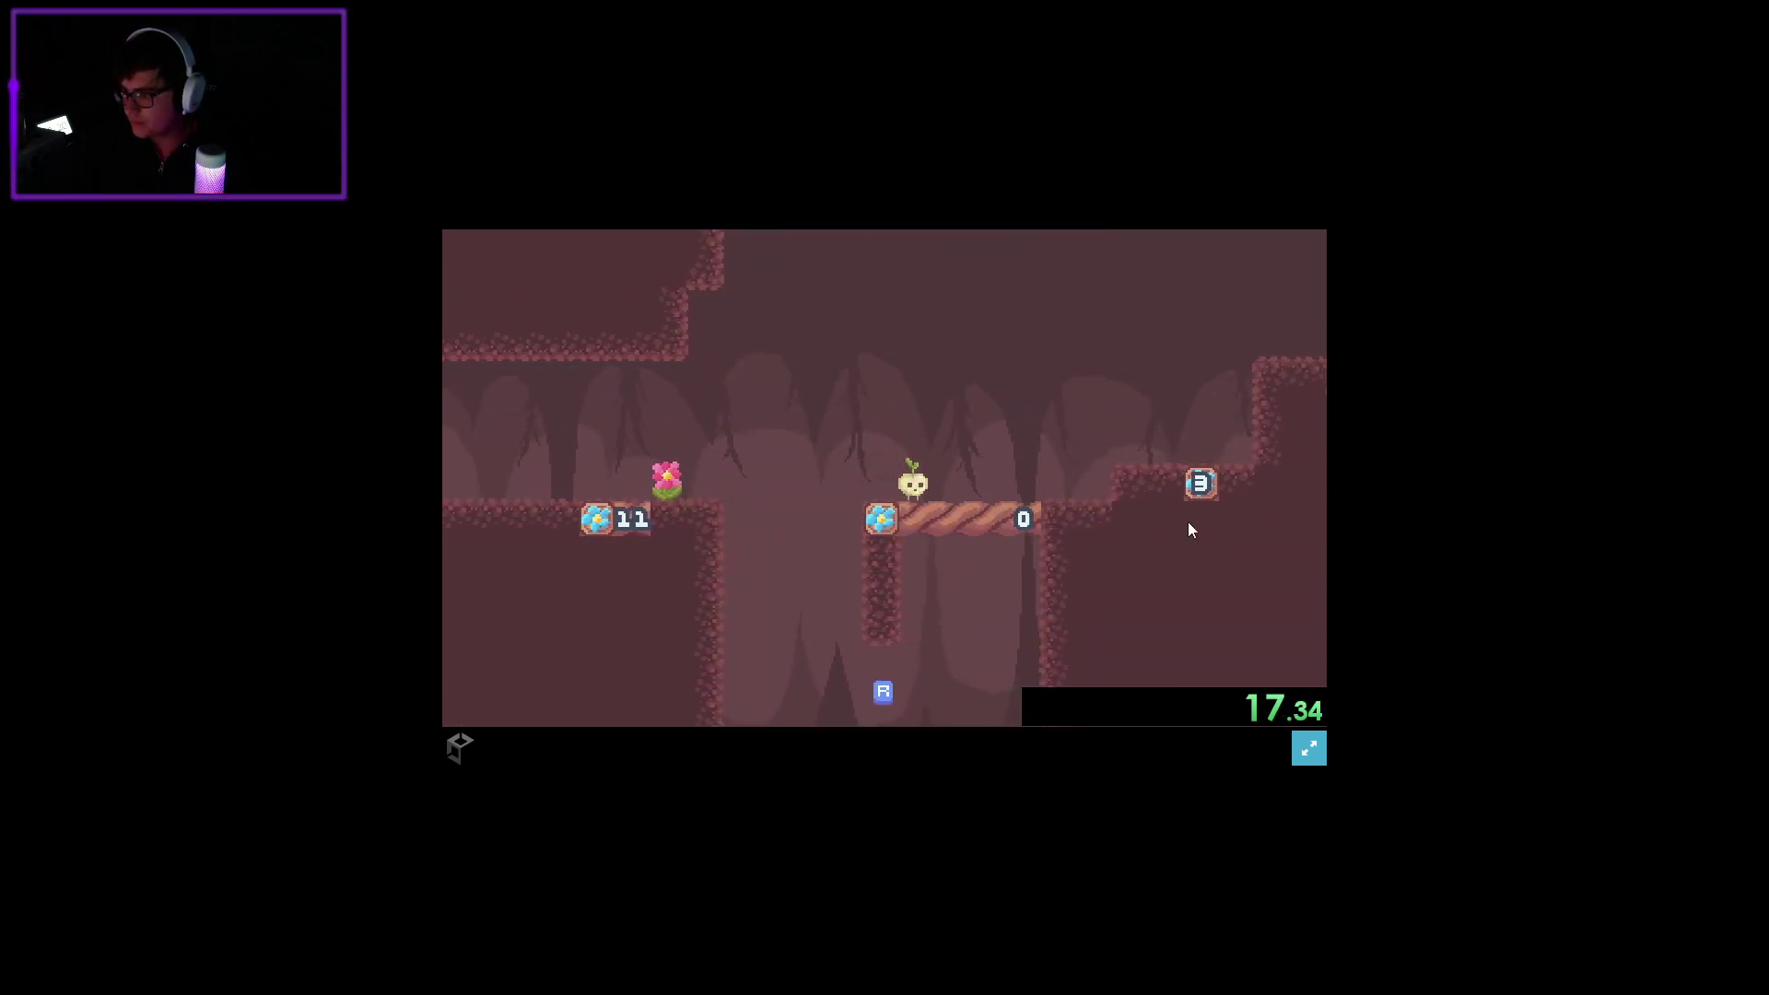
Cross the vine and raise two blocks' vines to lift the sprout onto the ledge.
key("Right")
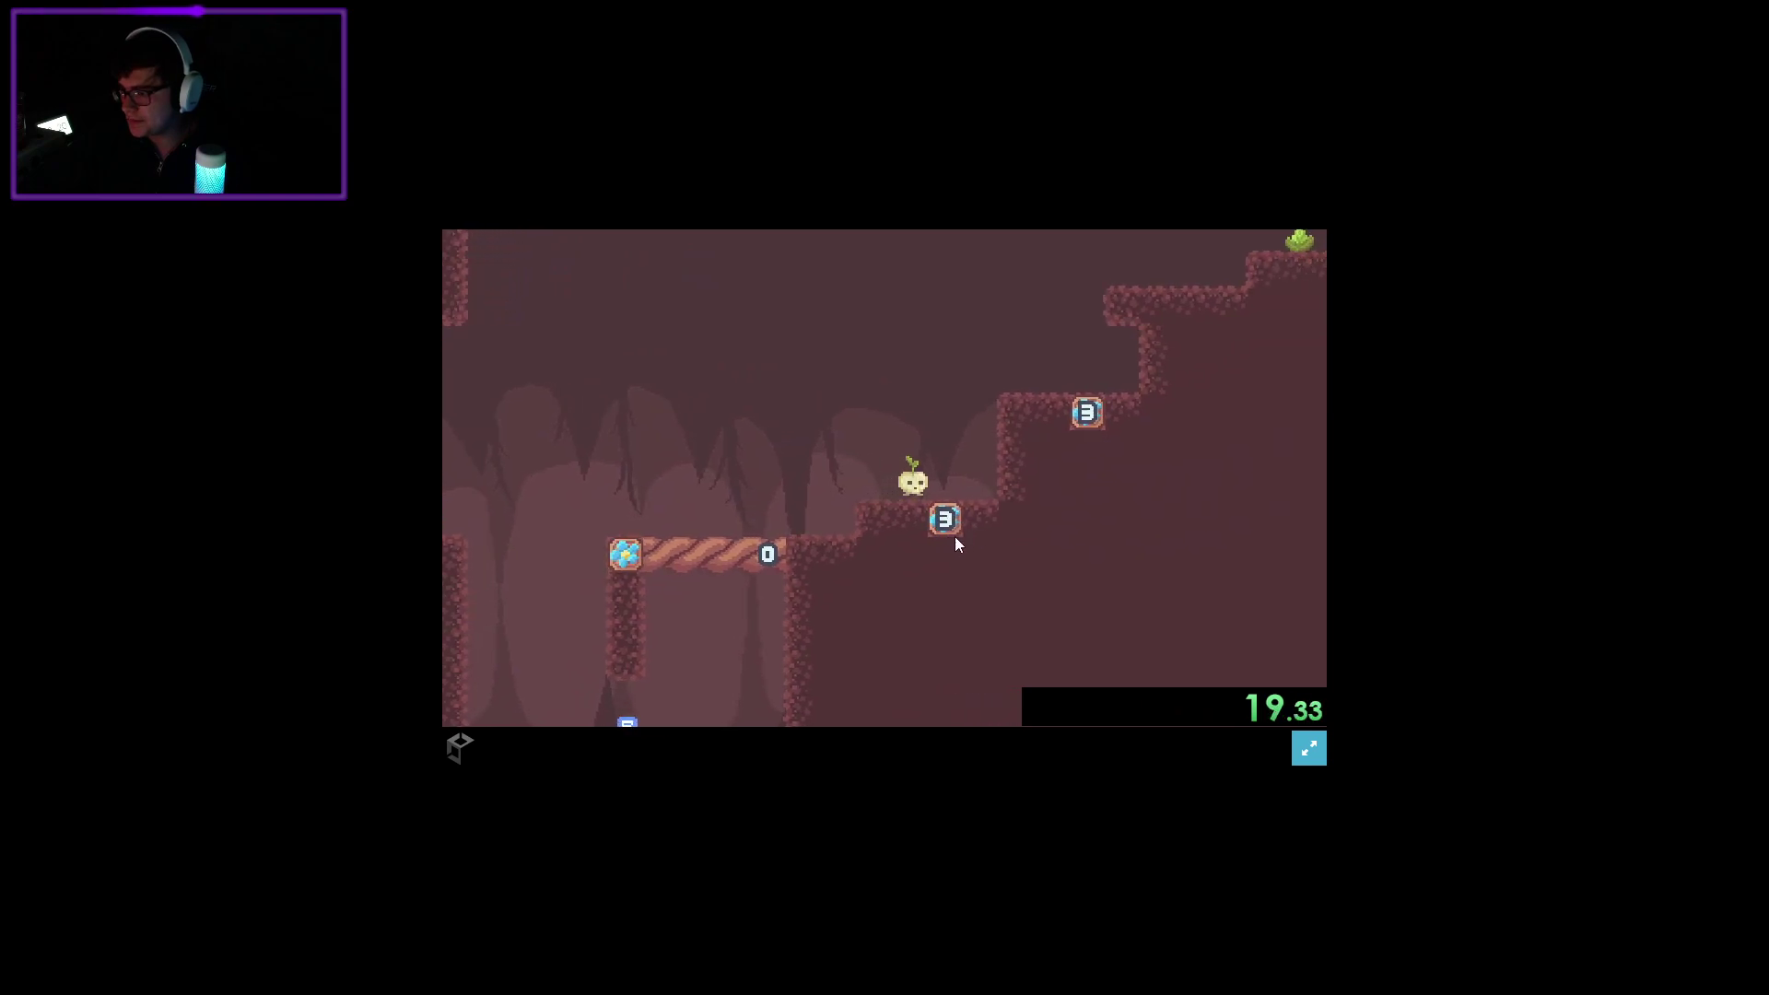
left_click(949, 525)
key("Right")
left_click(923, 541)
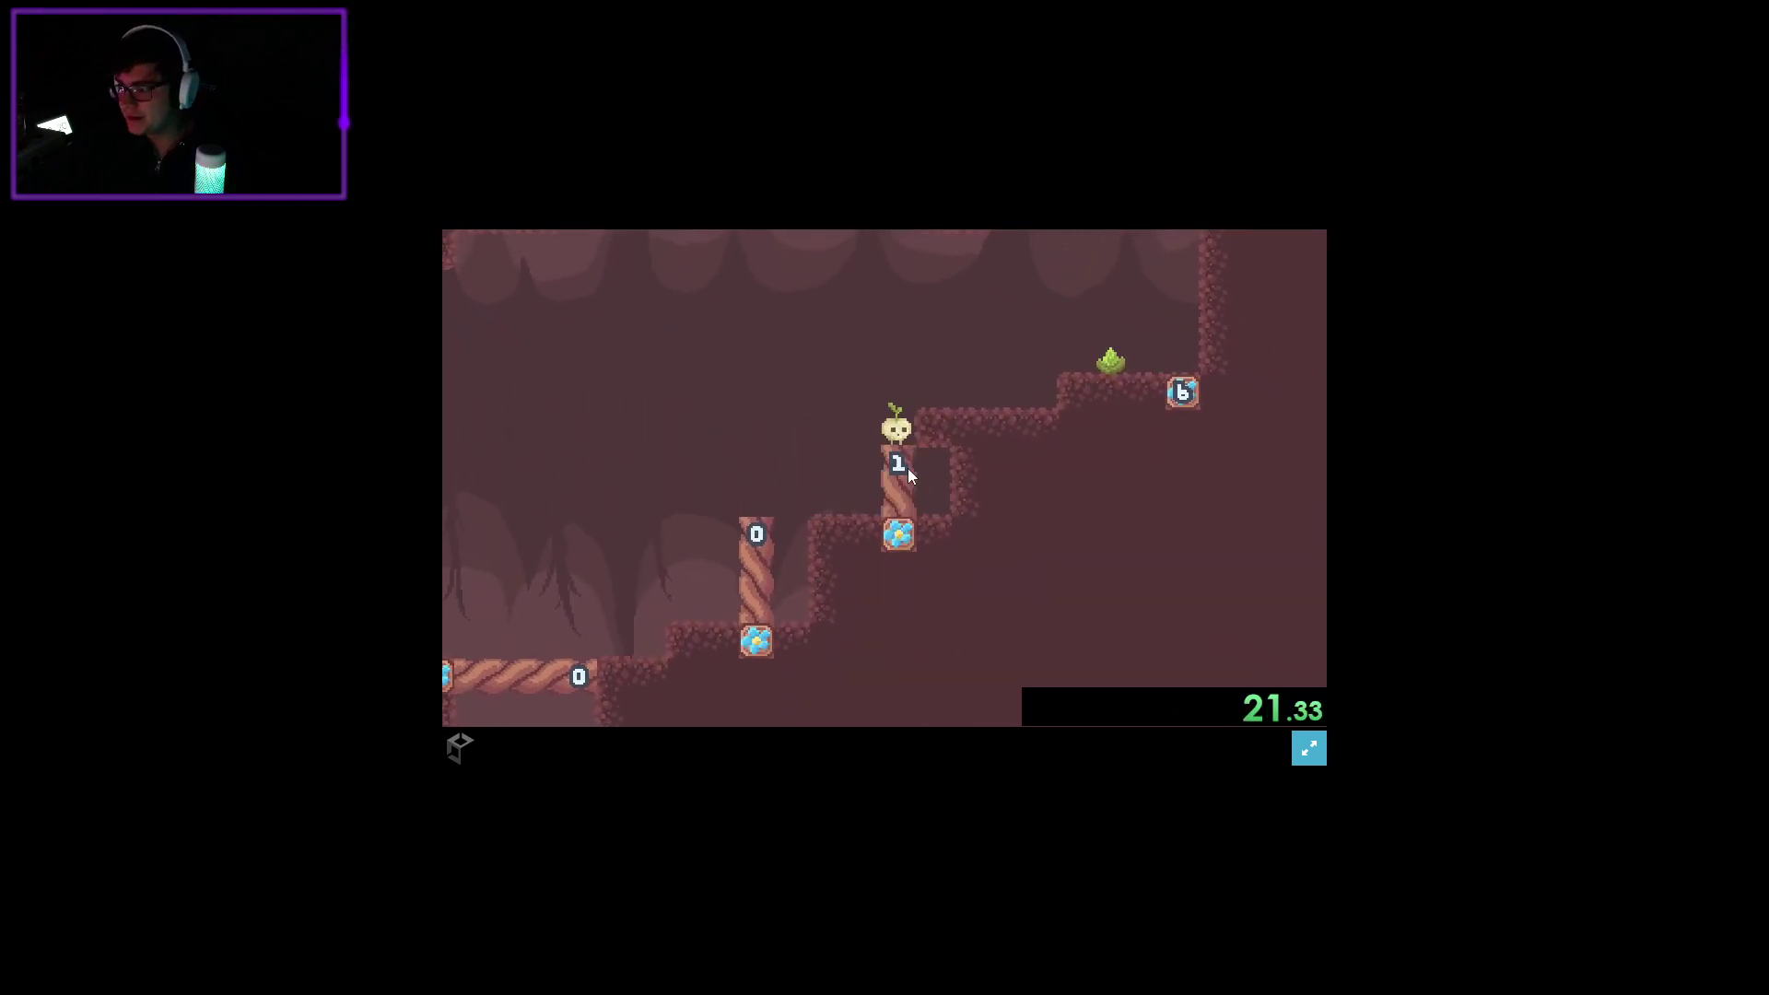
key("Right")
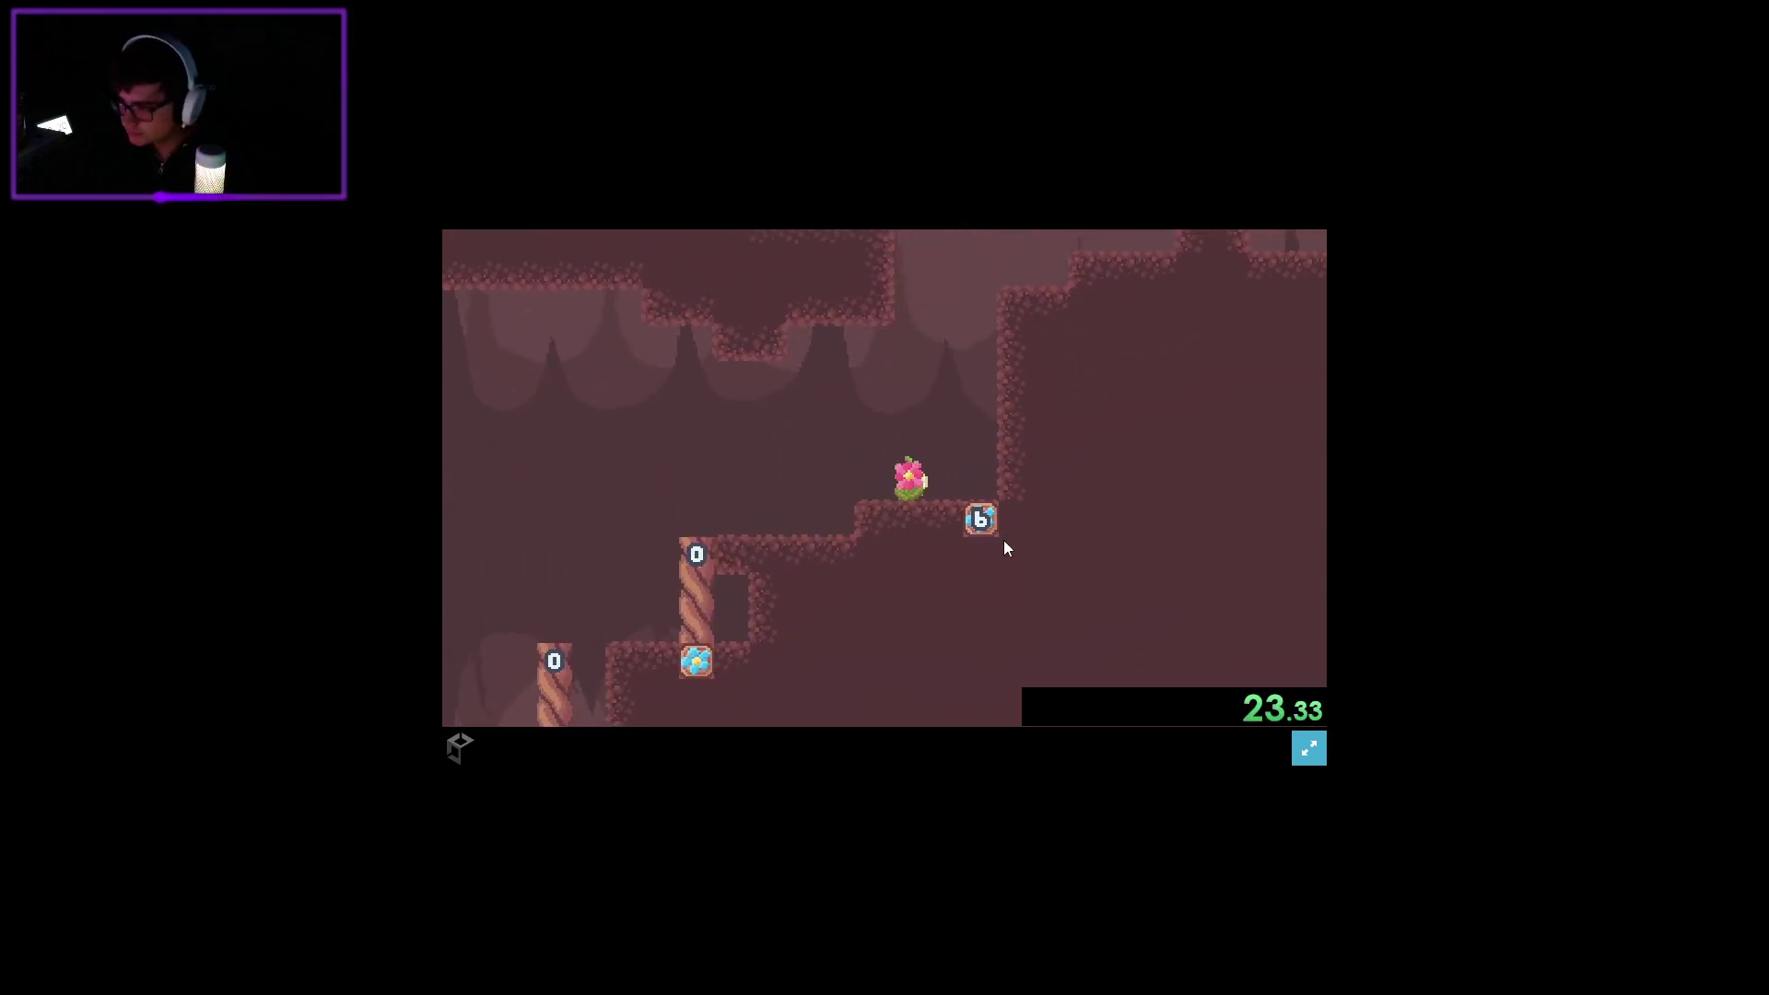
Ride a tall vine to the higher ledge, curl a vine bridge, and cross it leftward up the slope.
left_click(904, 525)
key("Right")
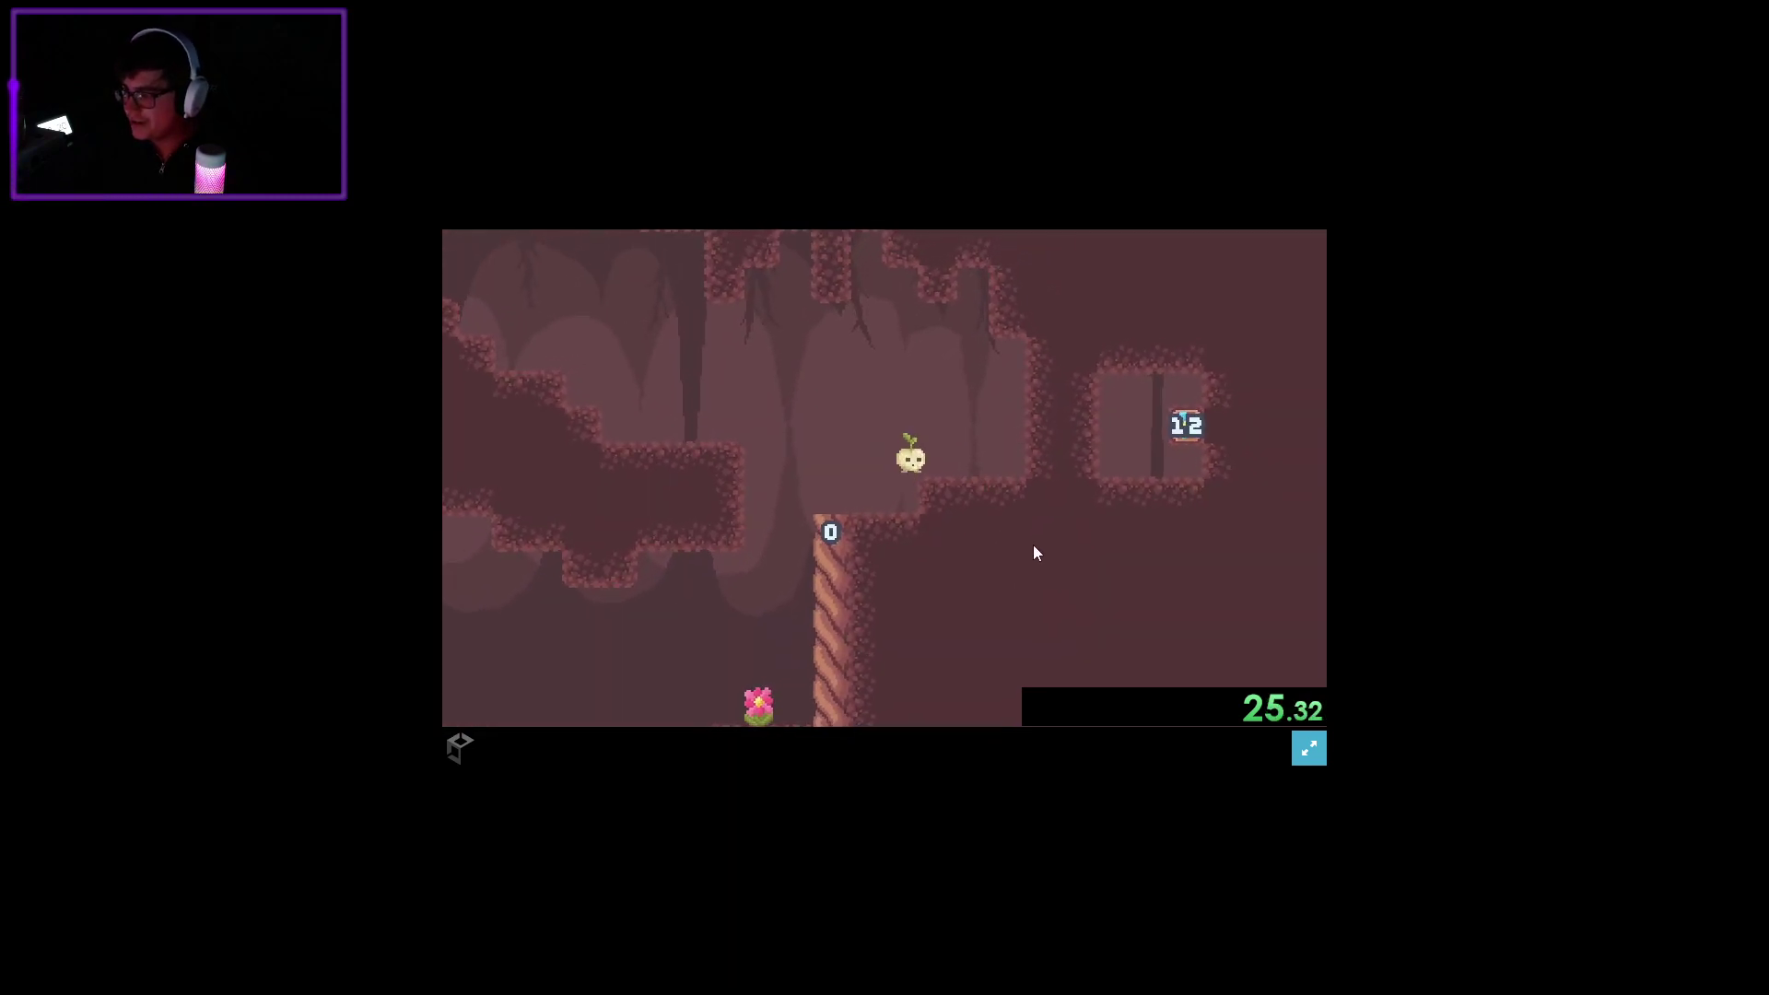
key("Right")
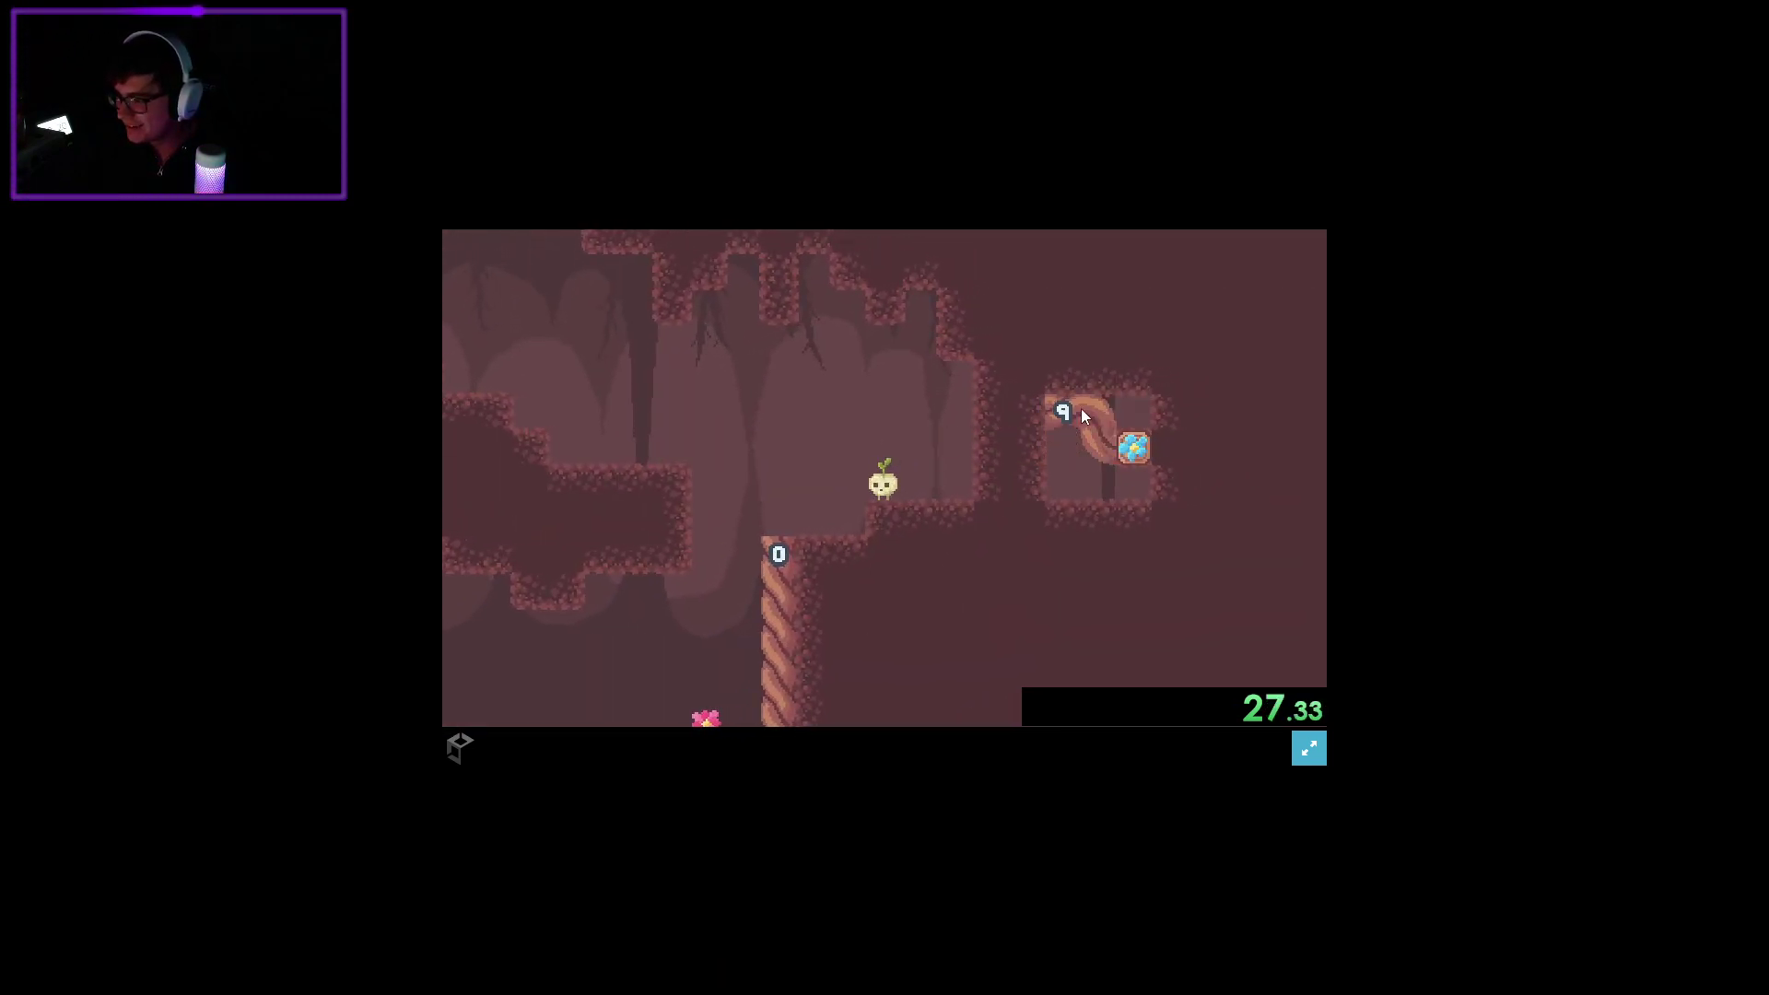
mouse_move(1028, 451)
left_mouse_down()
mouse_move(925, 464)
mouse_move(888, 524)
left_mouse_up()
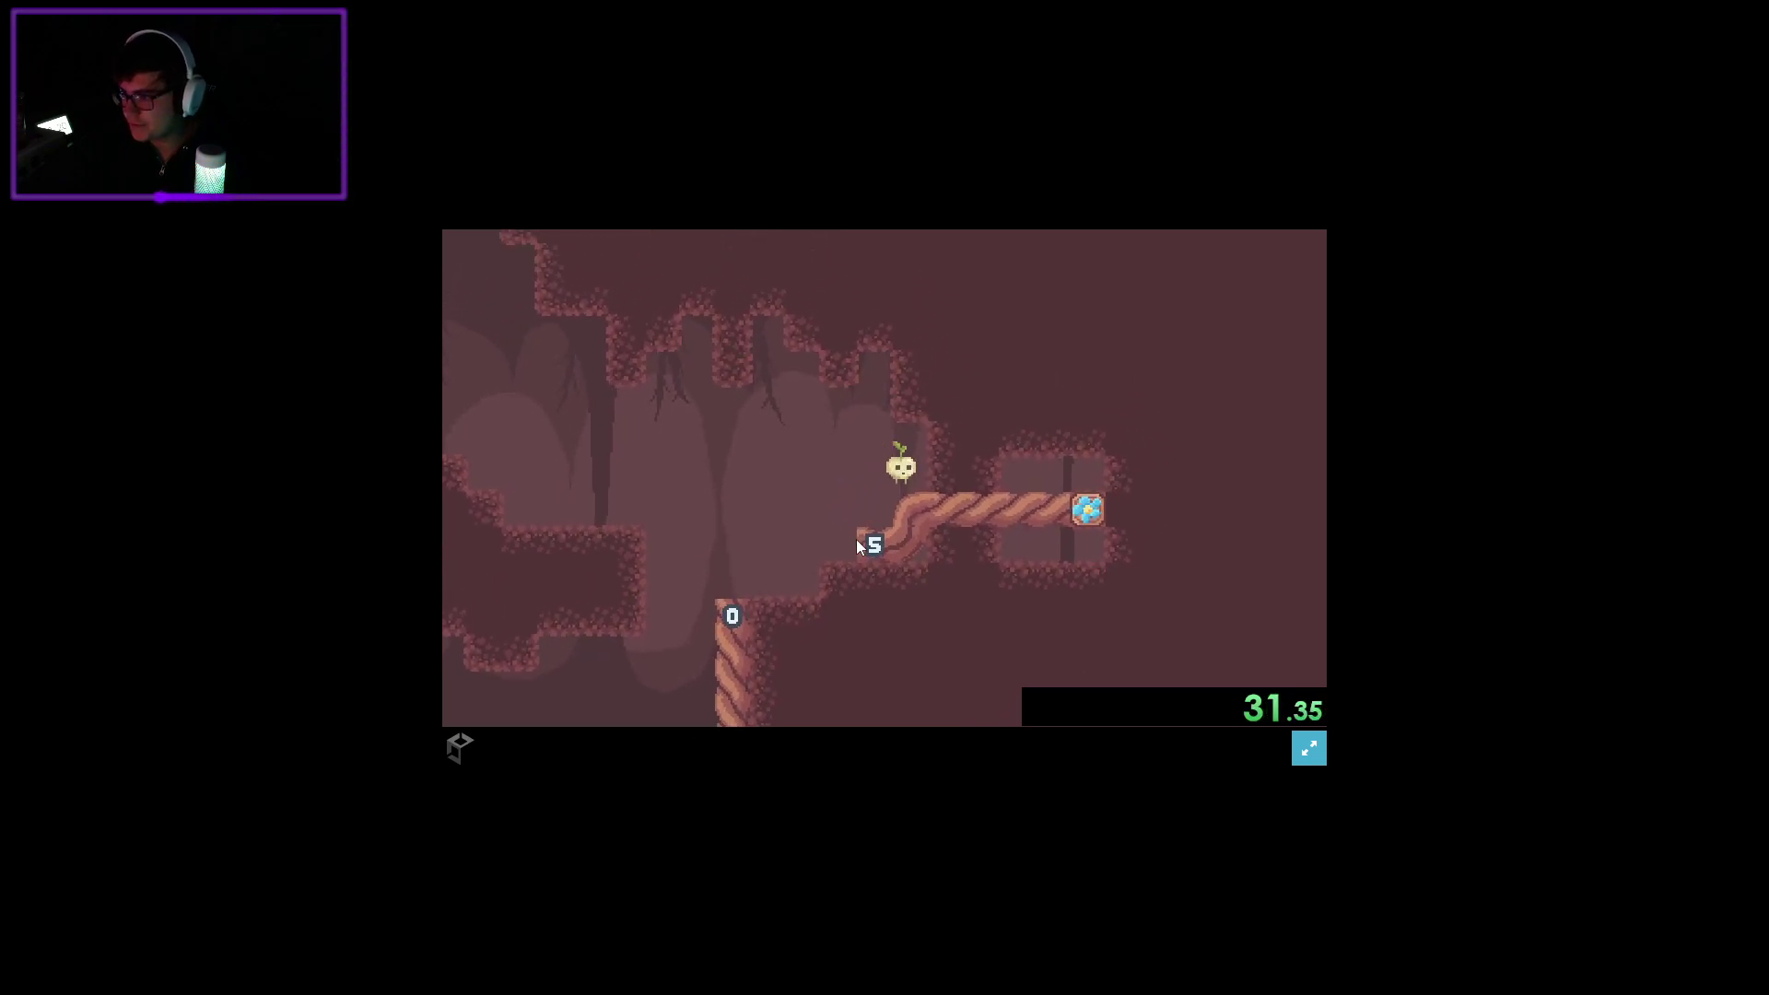
key("Left")
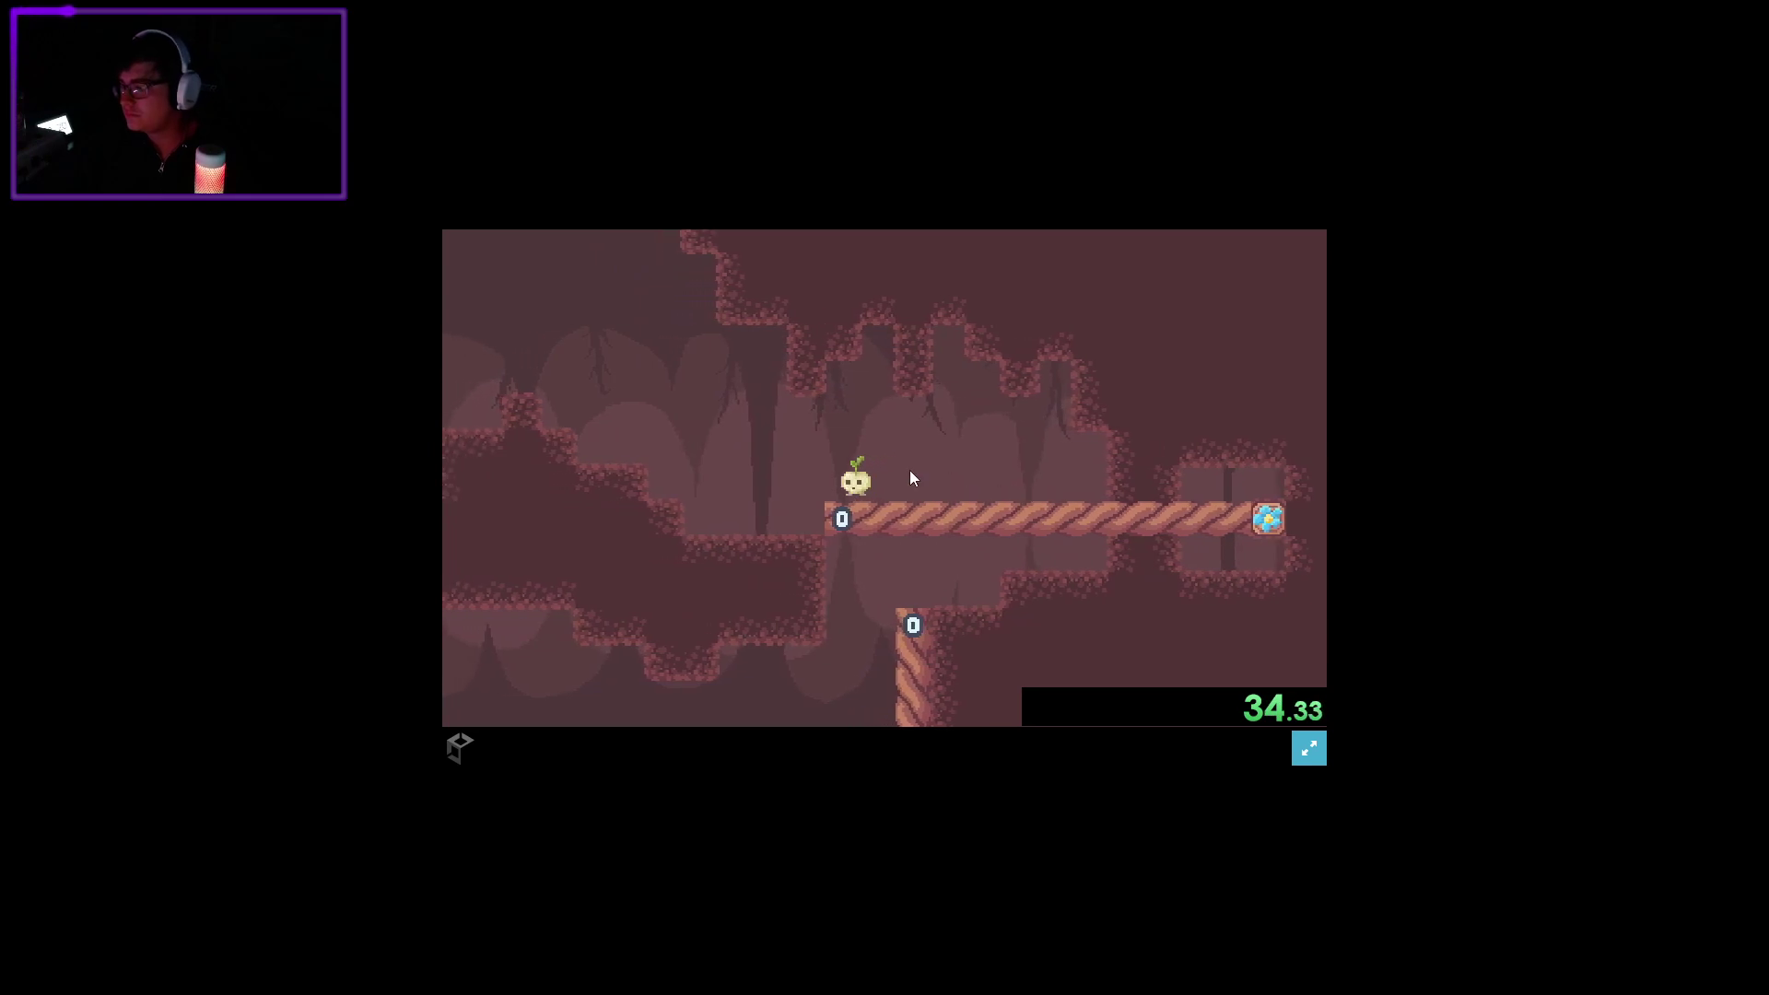
key("Left")
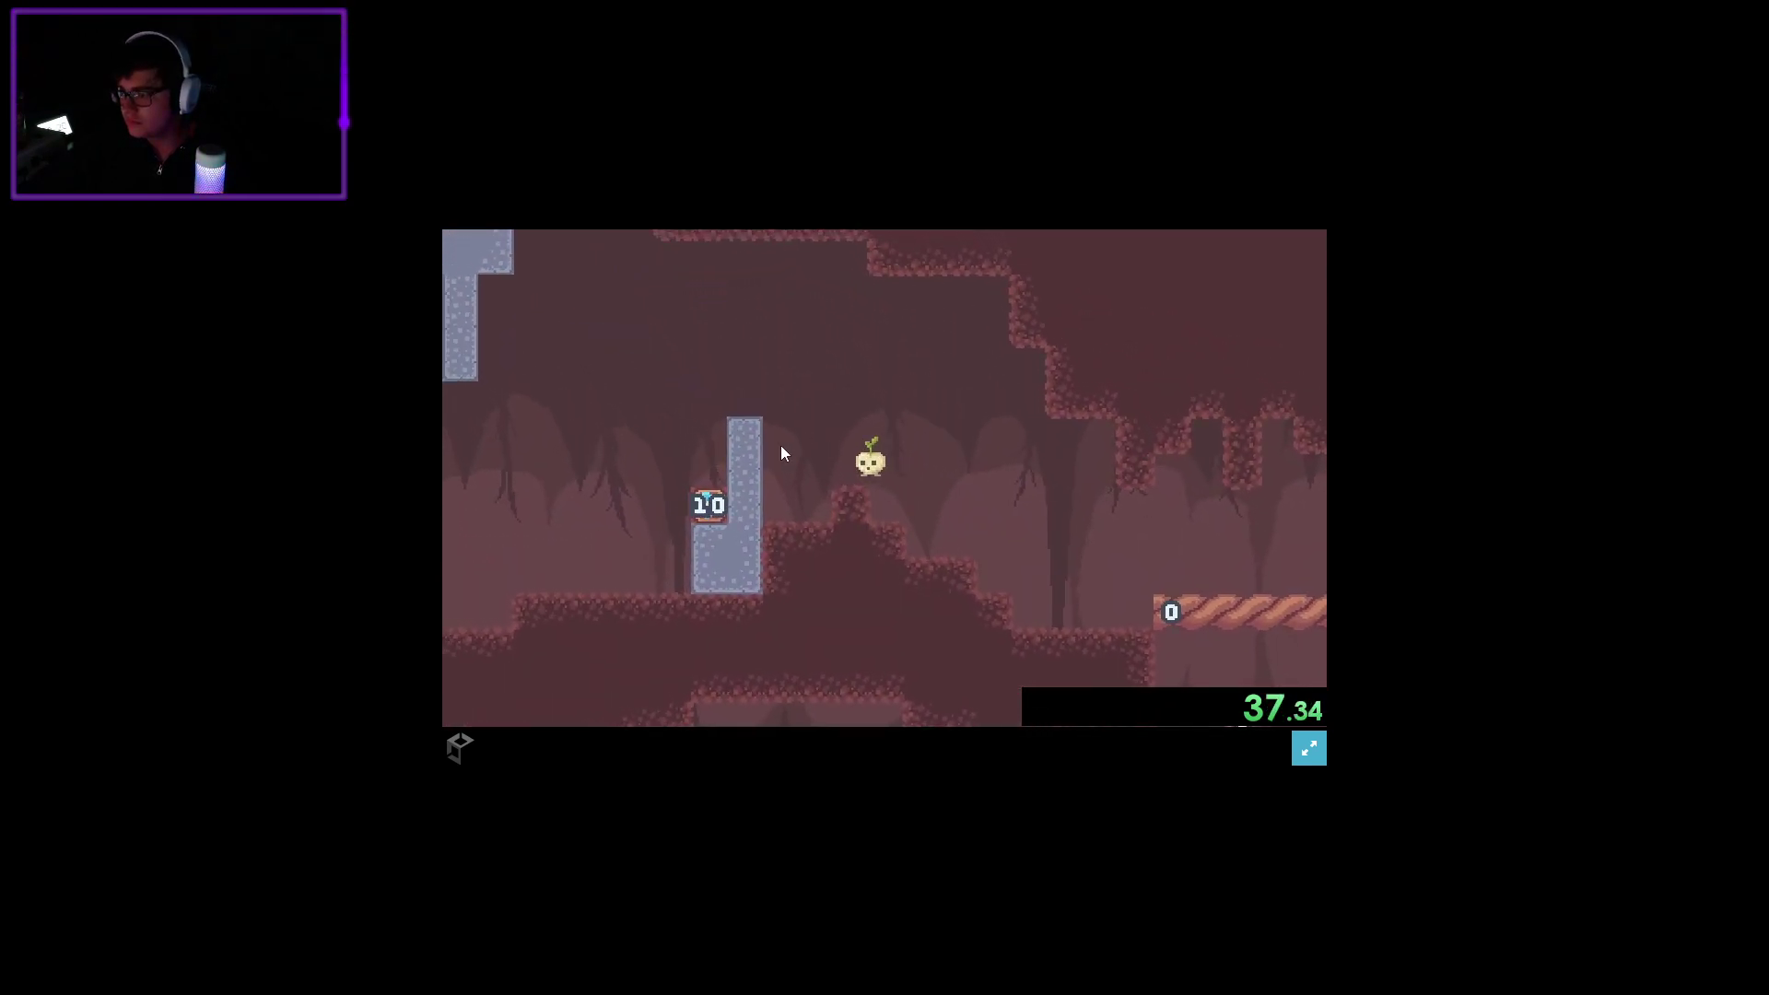
Grow five vines from the blue blocks, up, beside and over the grey stone pillars.
left_click_drag(712, 505, 777, 410)
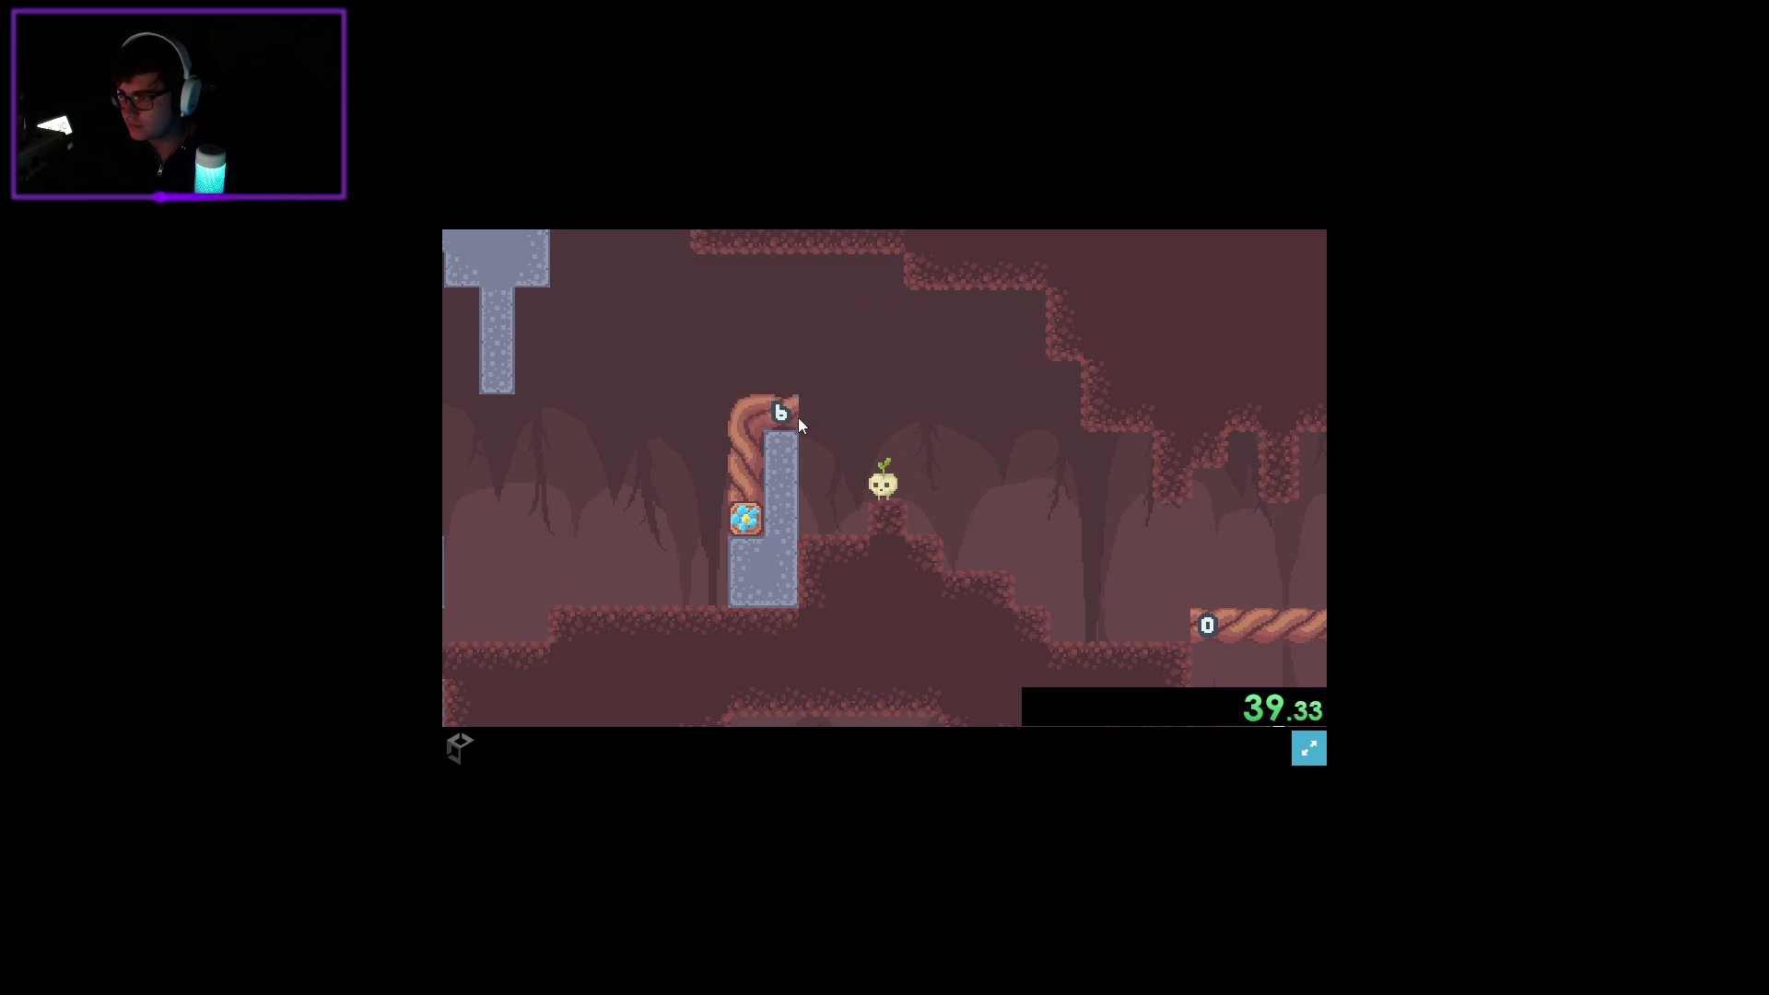
mouse_move(822, 516)
left_mouse_down()
mouse_move(880, 521)
mouse_move(861, 525)
left_mouse_up()
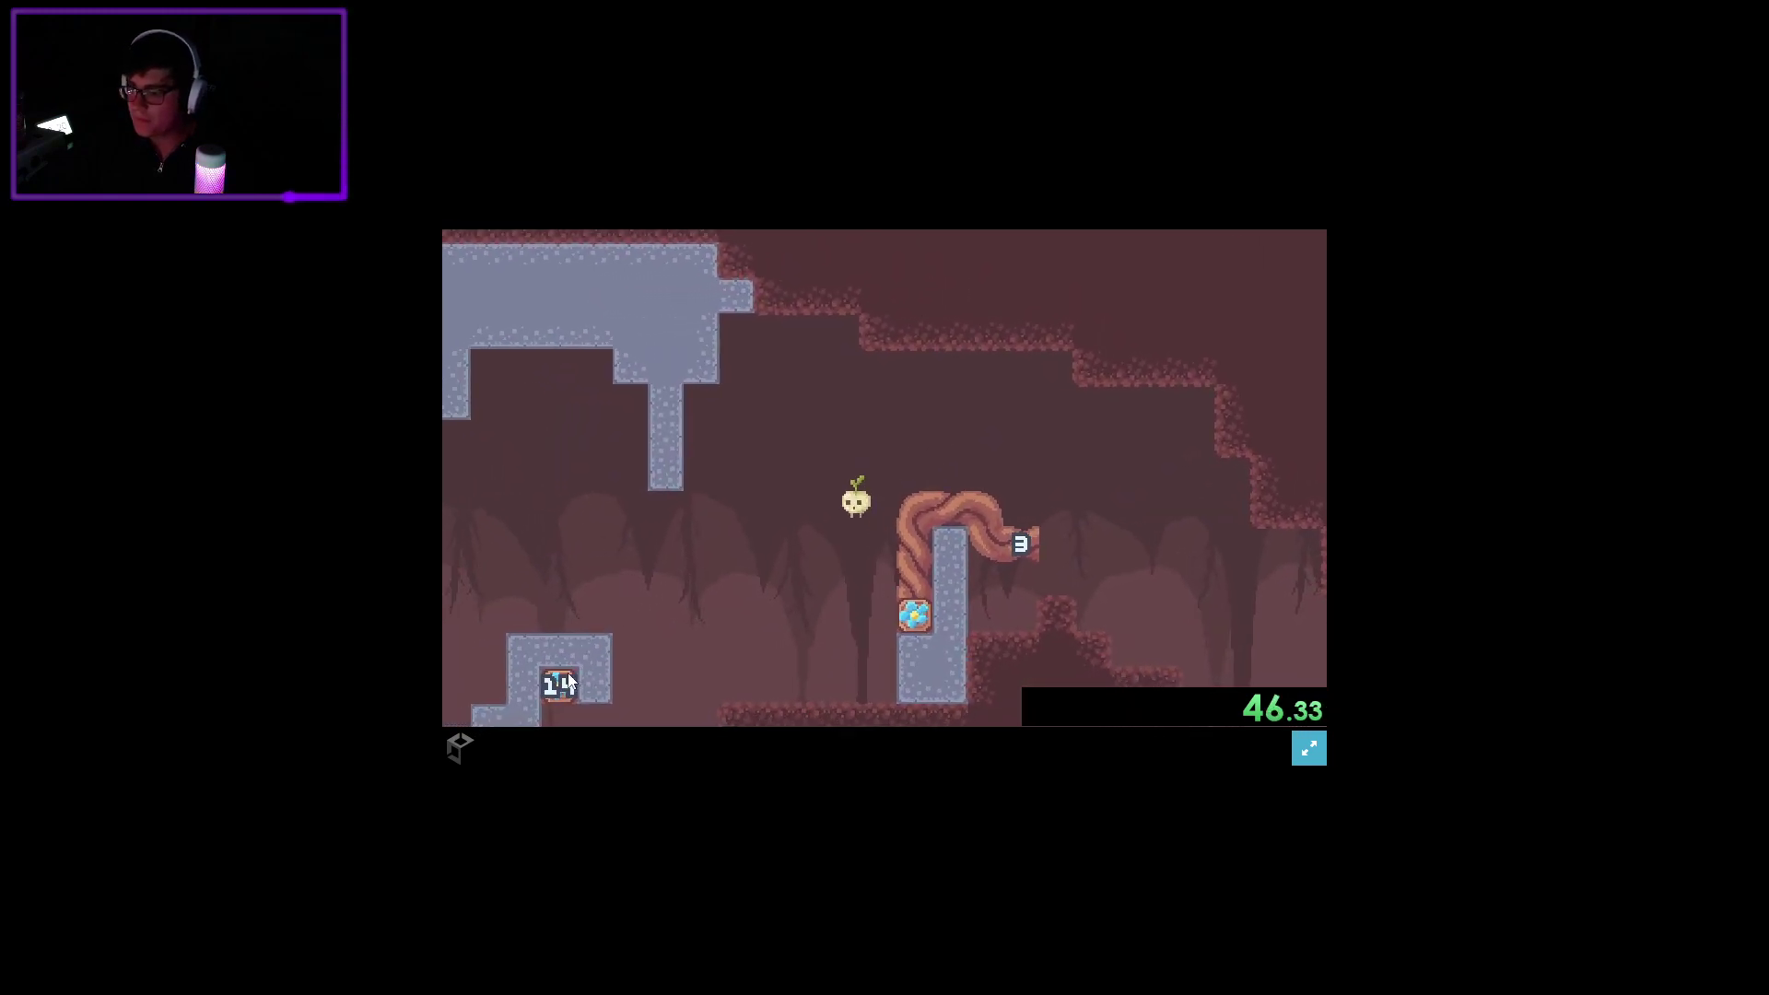
mouse_move(563, 683)
left_mouse_down()
mouse_move(847, 504)
mouse_move(718, 545)
left_mouse_up()
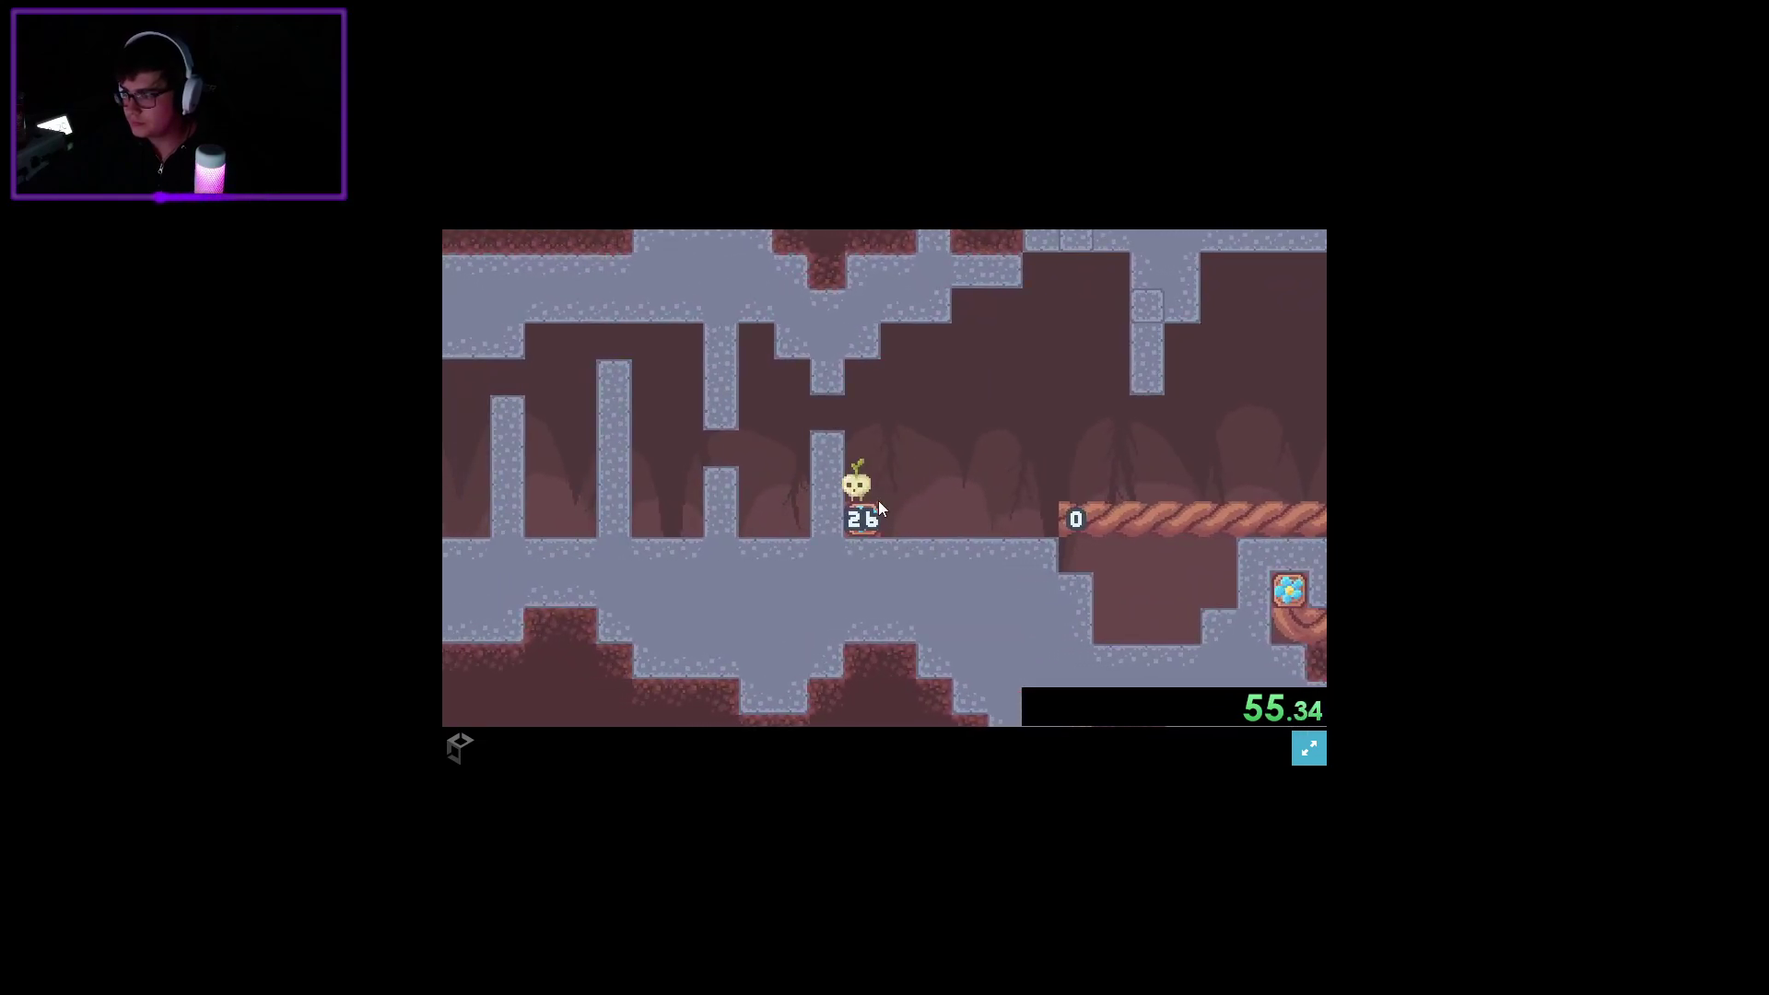
mouse_move(871, 510)
left_mouse_down()
mouse_move(915, 464)
mouse_move(876, 457)
mouse_move(941, 555)
left_mouse_up()
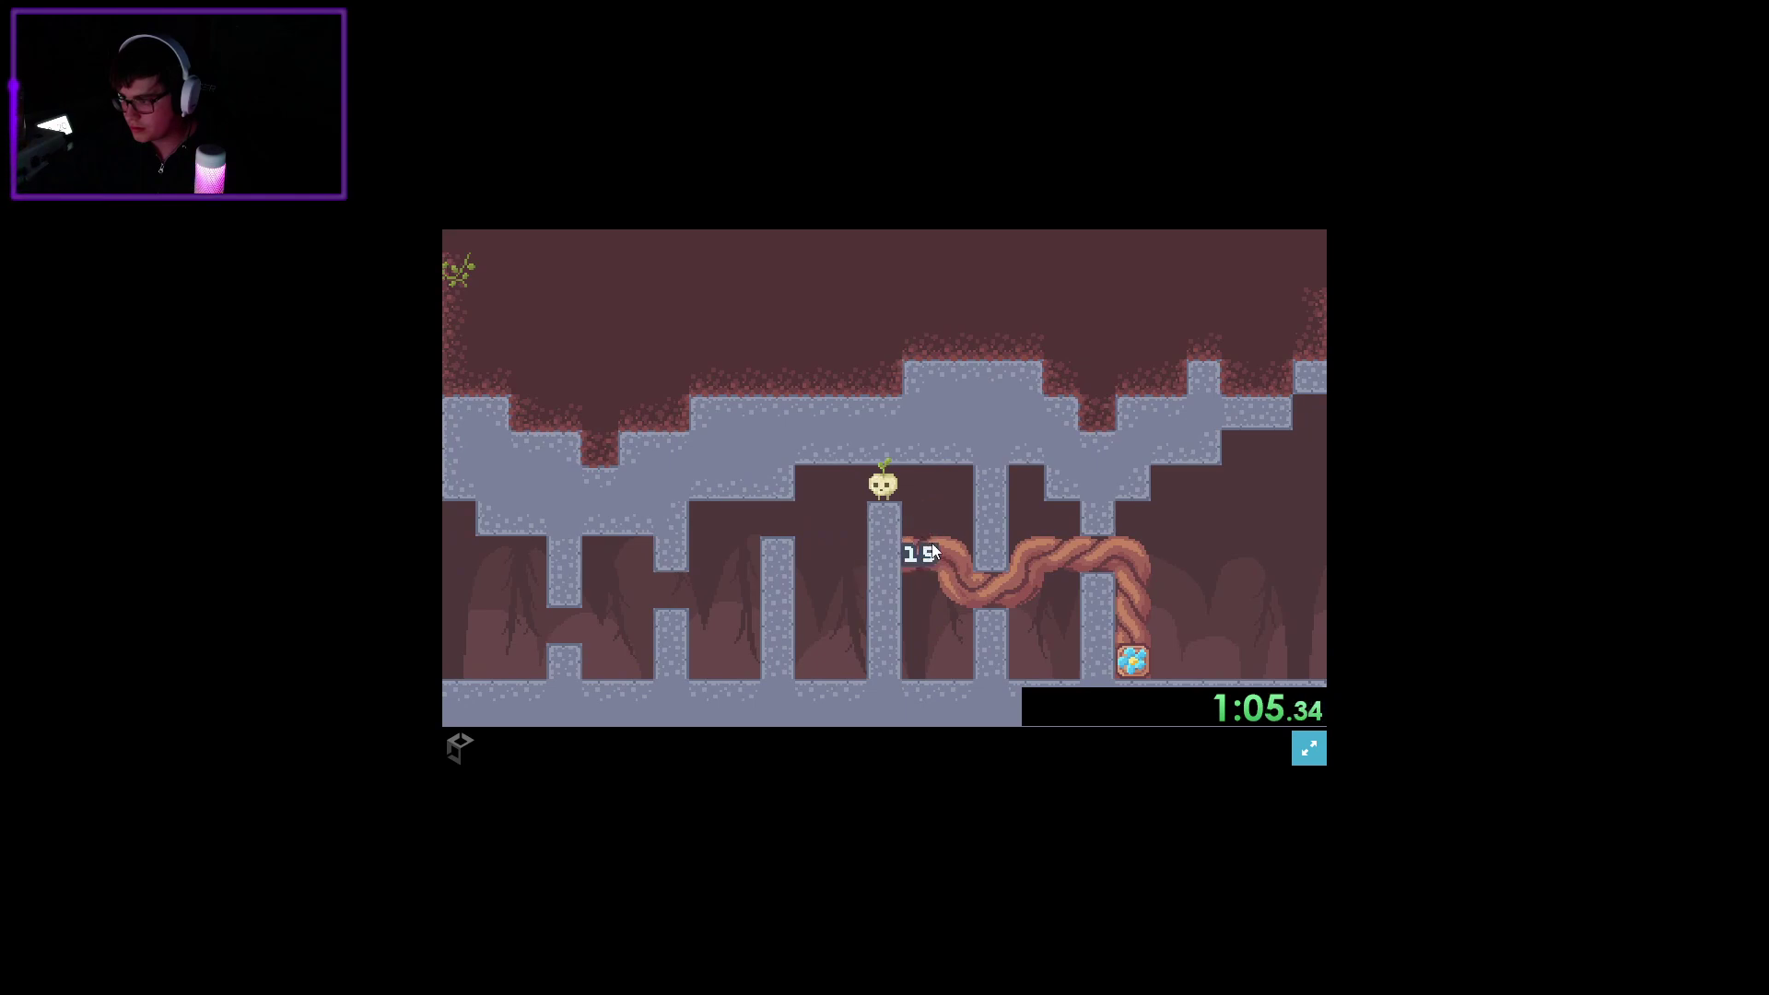
left_click_drag(945, 484, 901, 500)
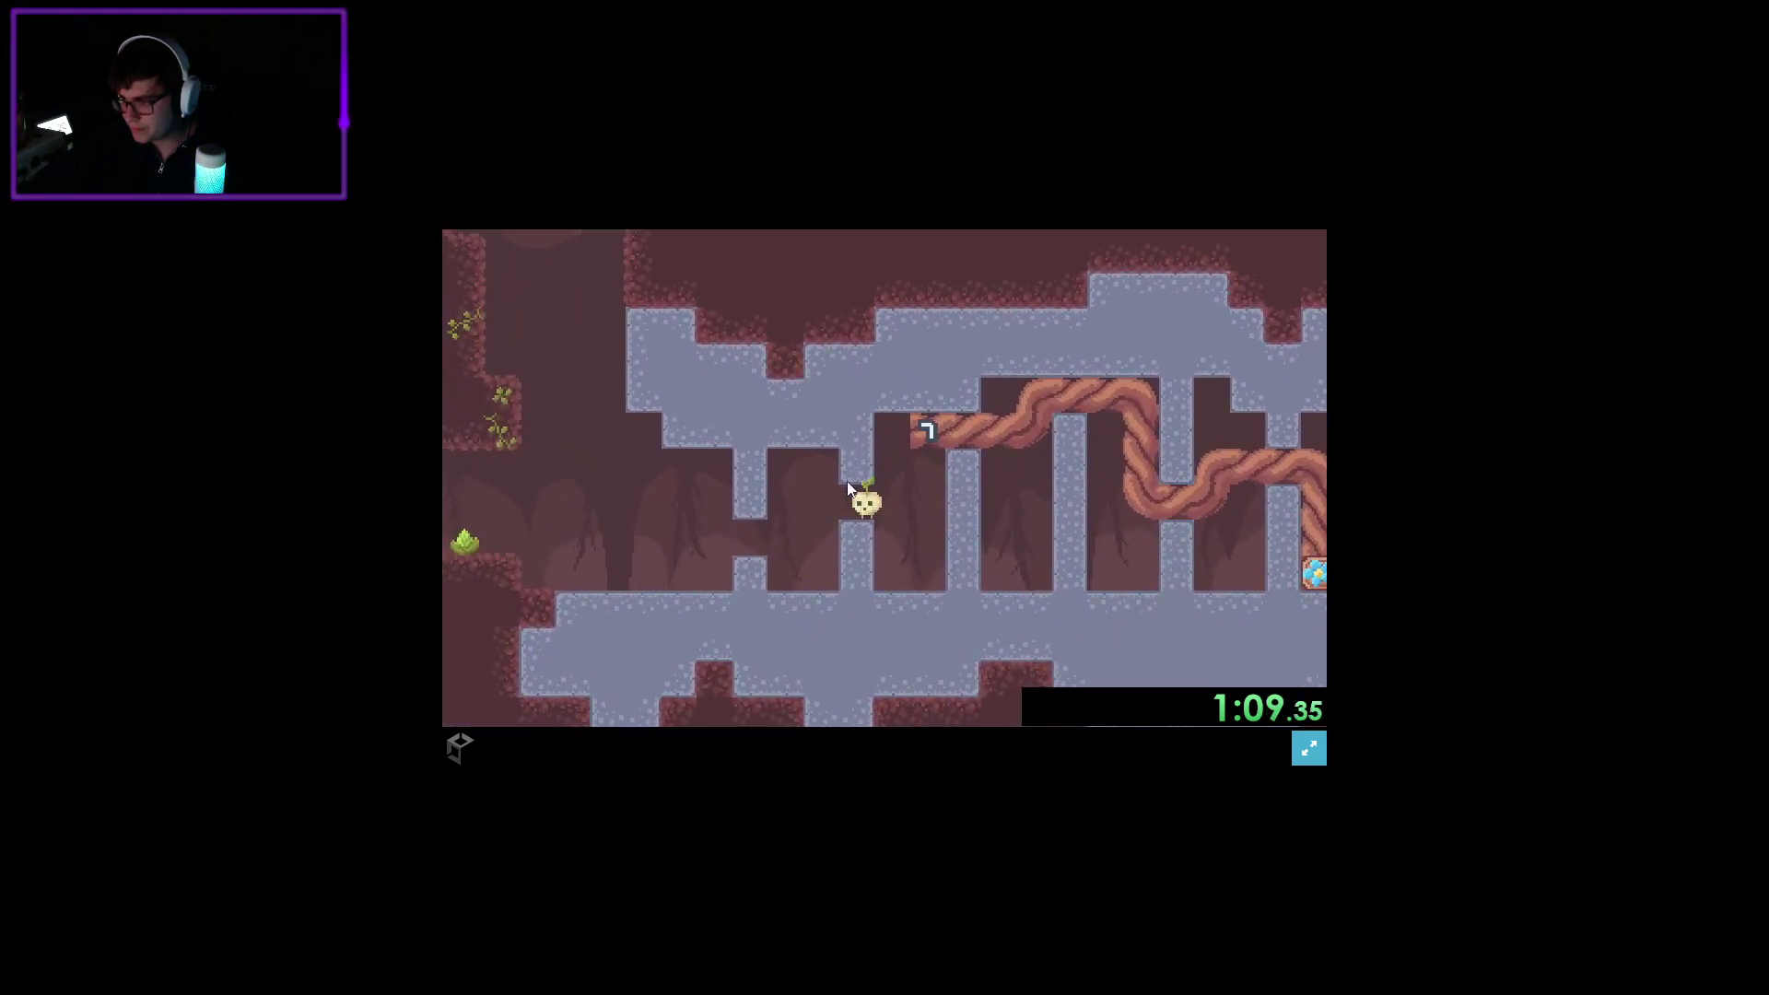
Push the crate onto the 2 block, raise it, and step onto the ledge.
key("Left")
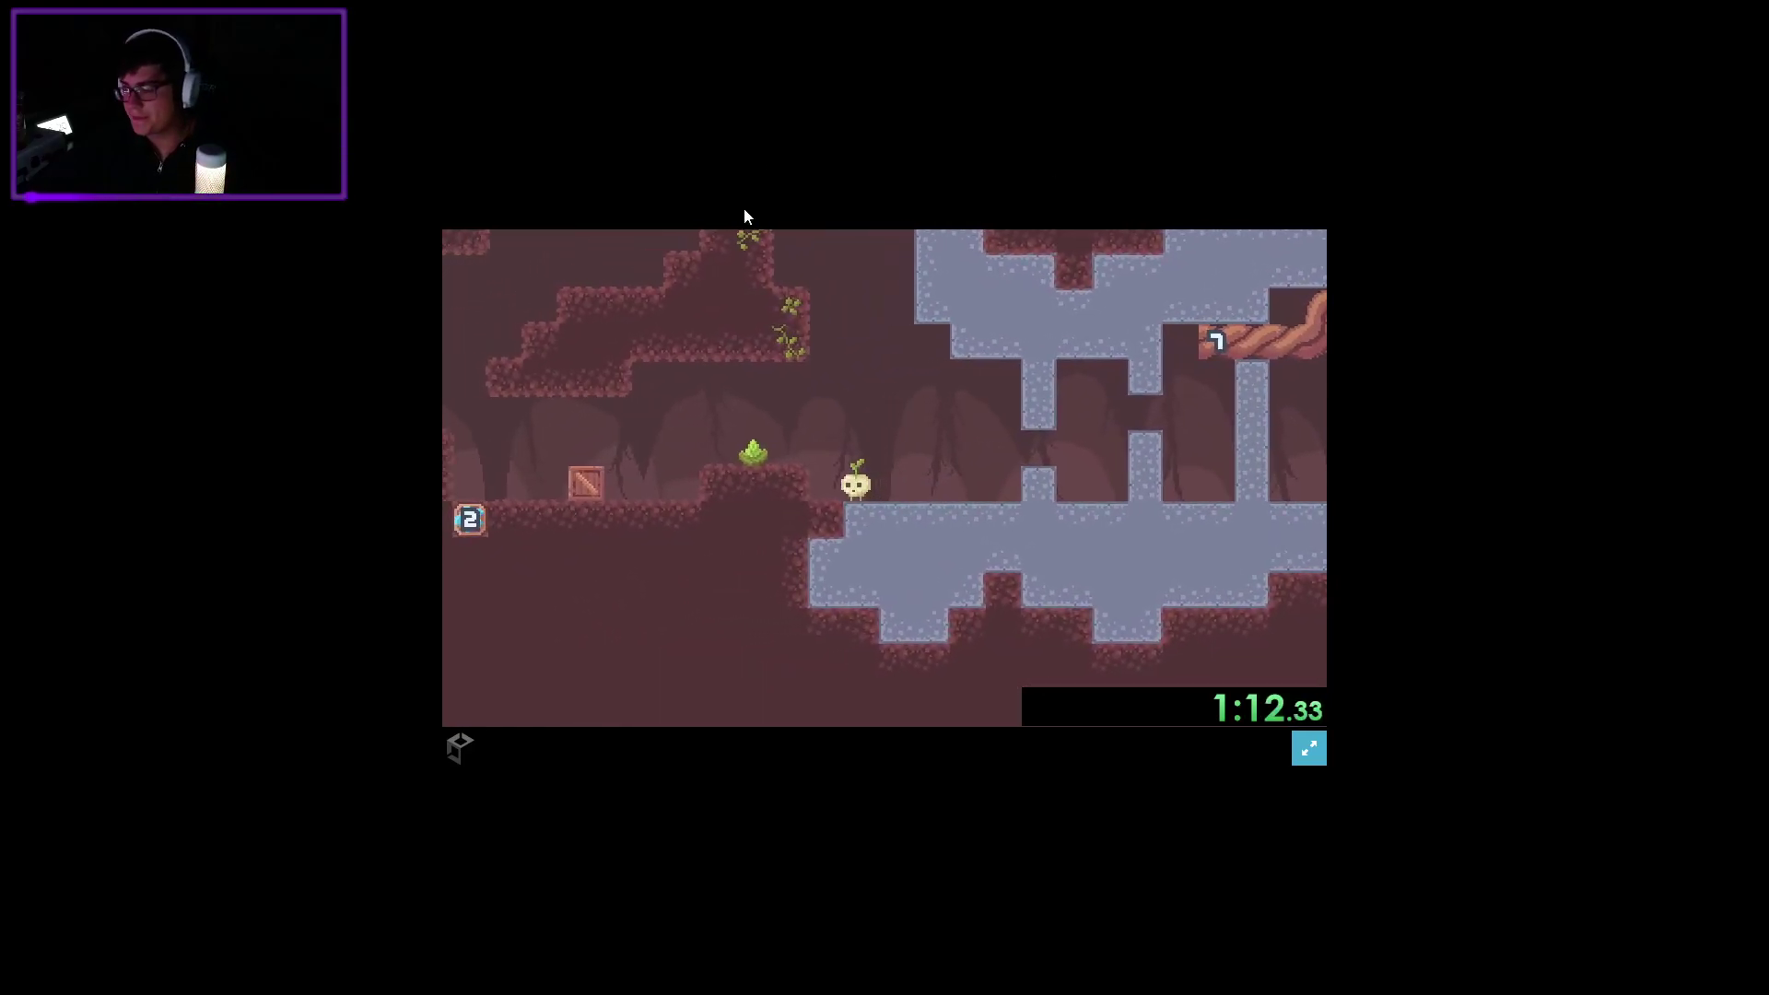
key("Left")
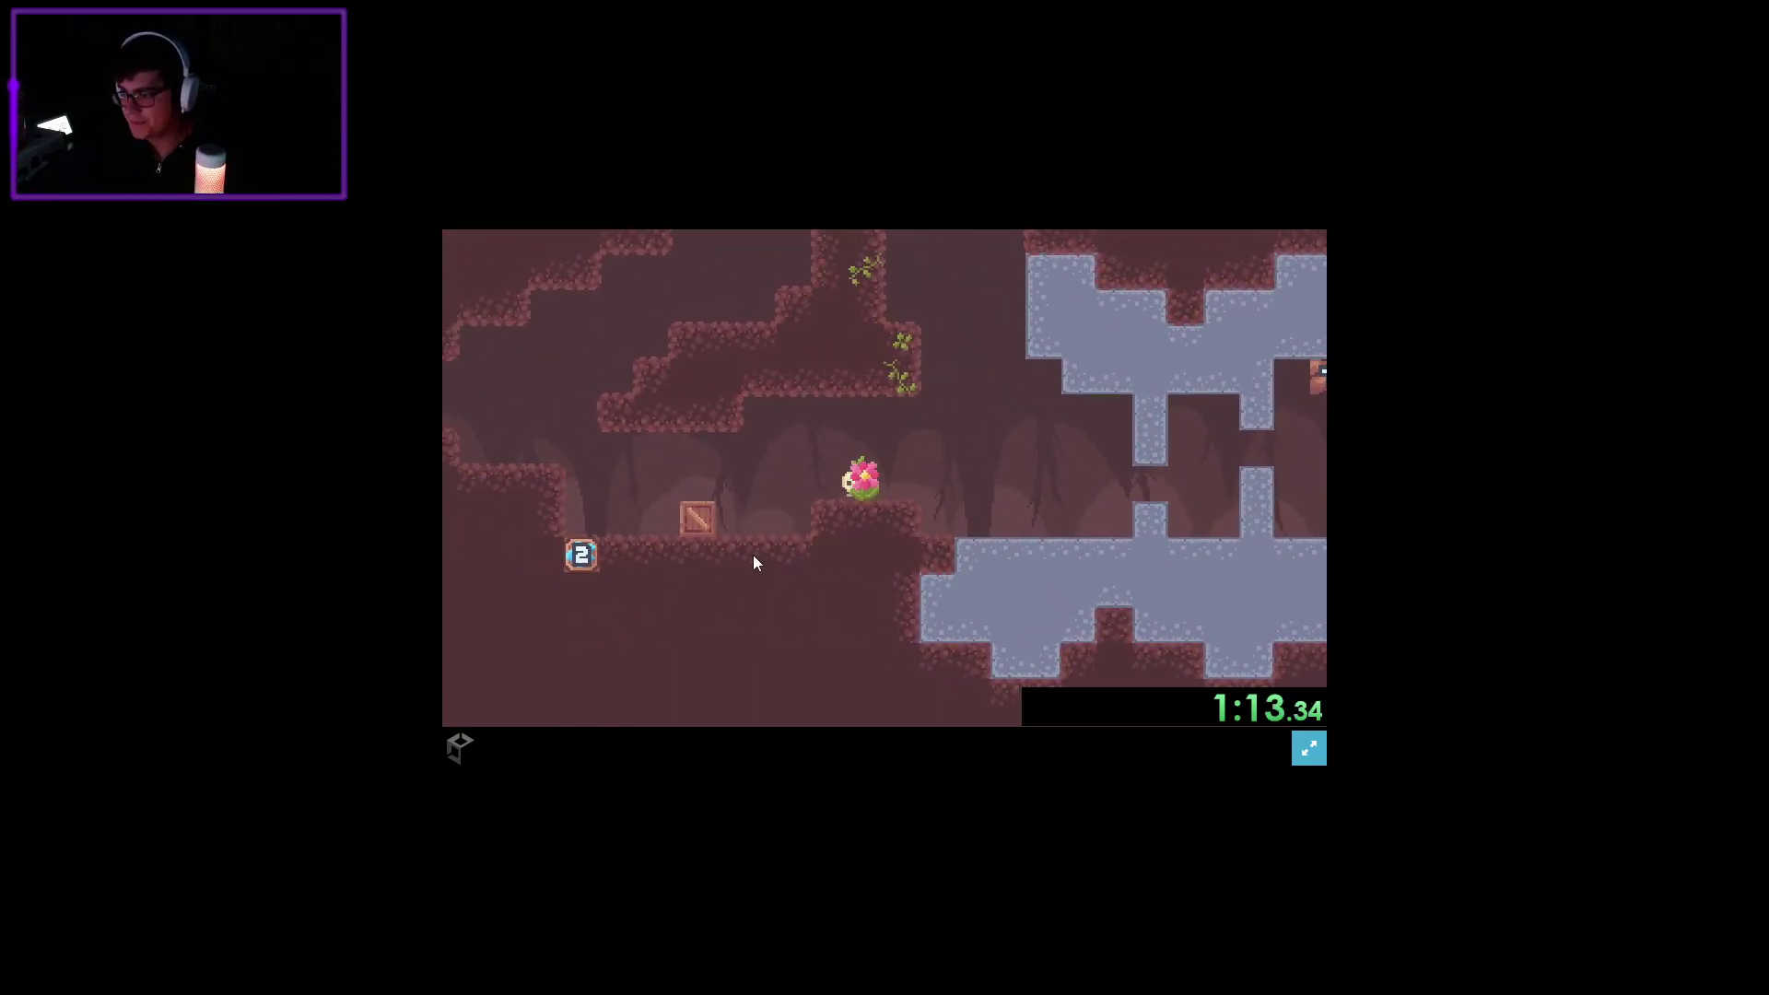
key("Left")
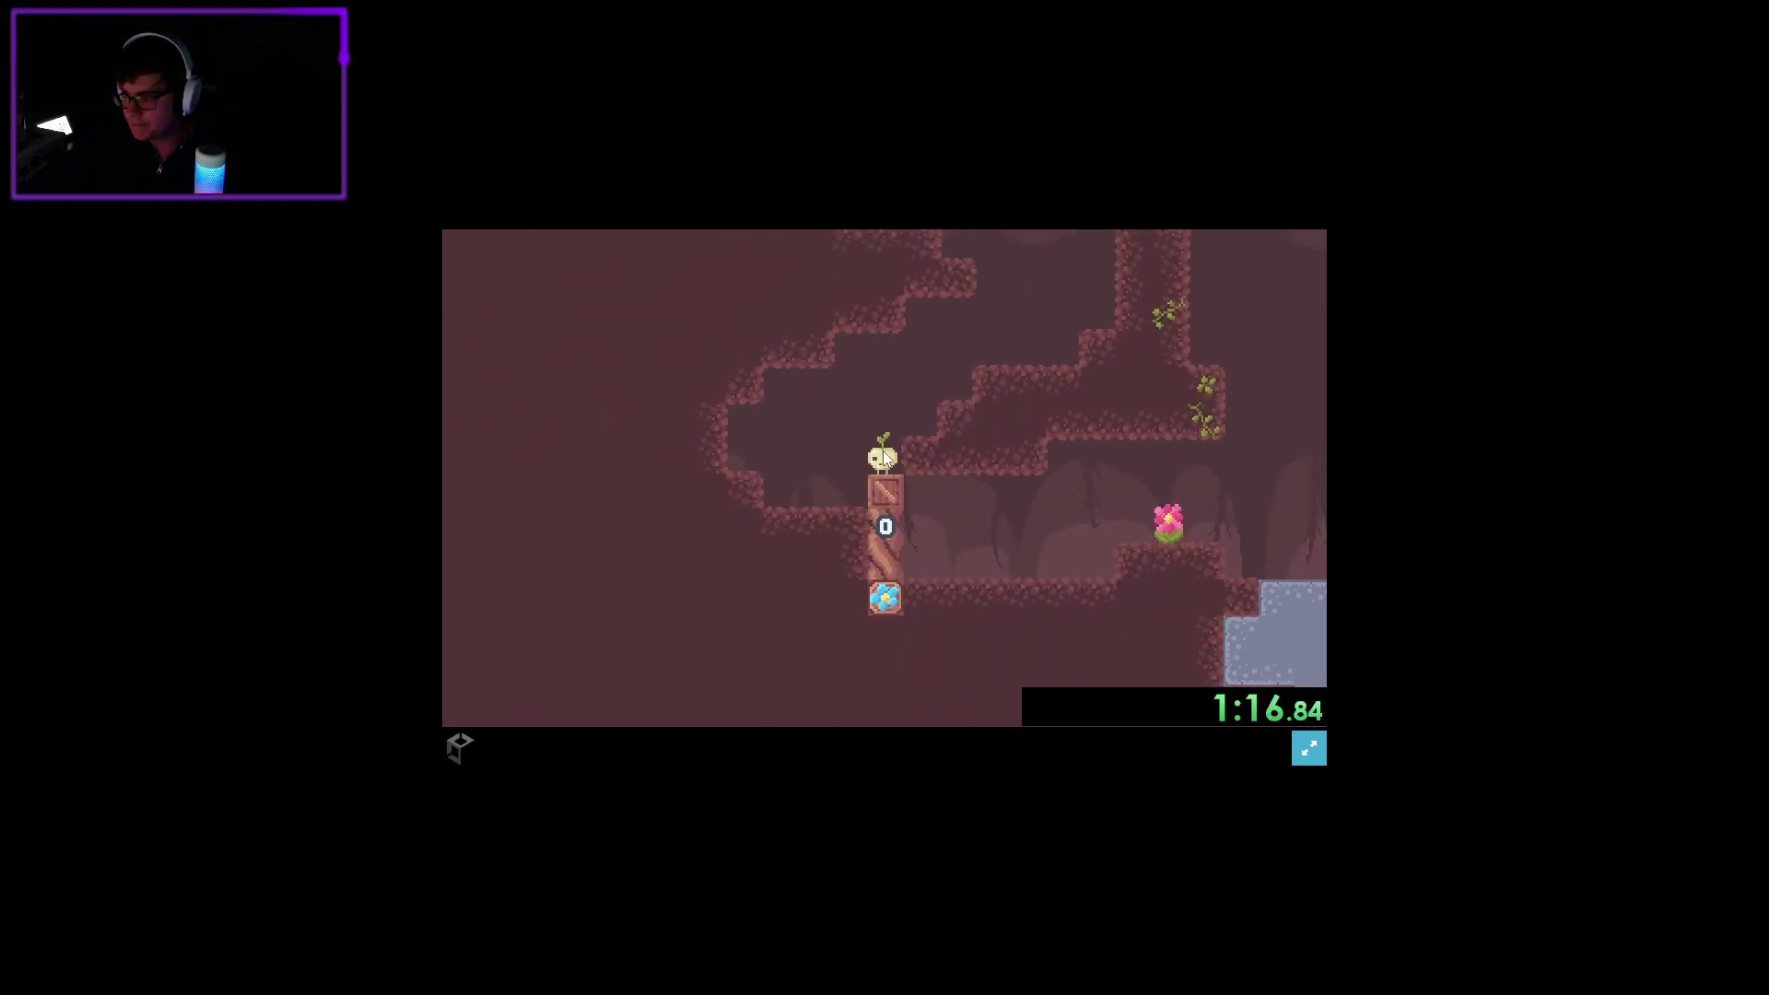
key("Right")
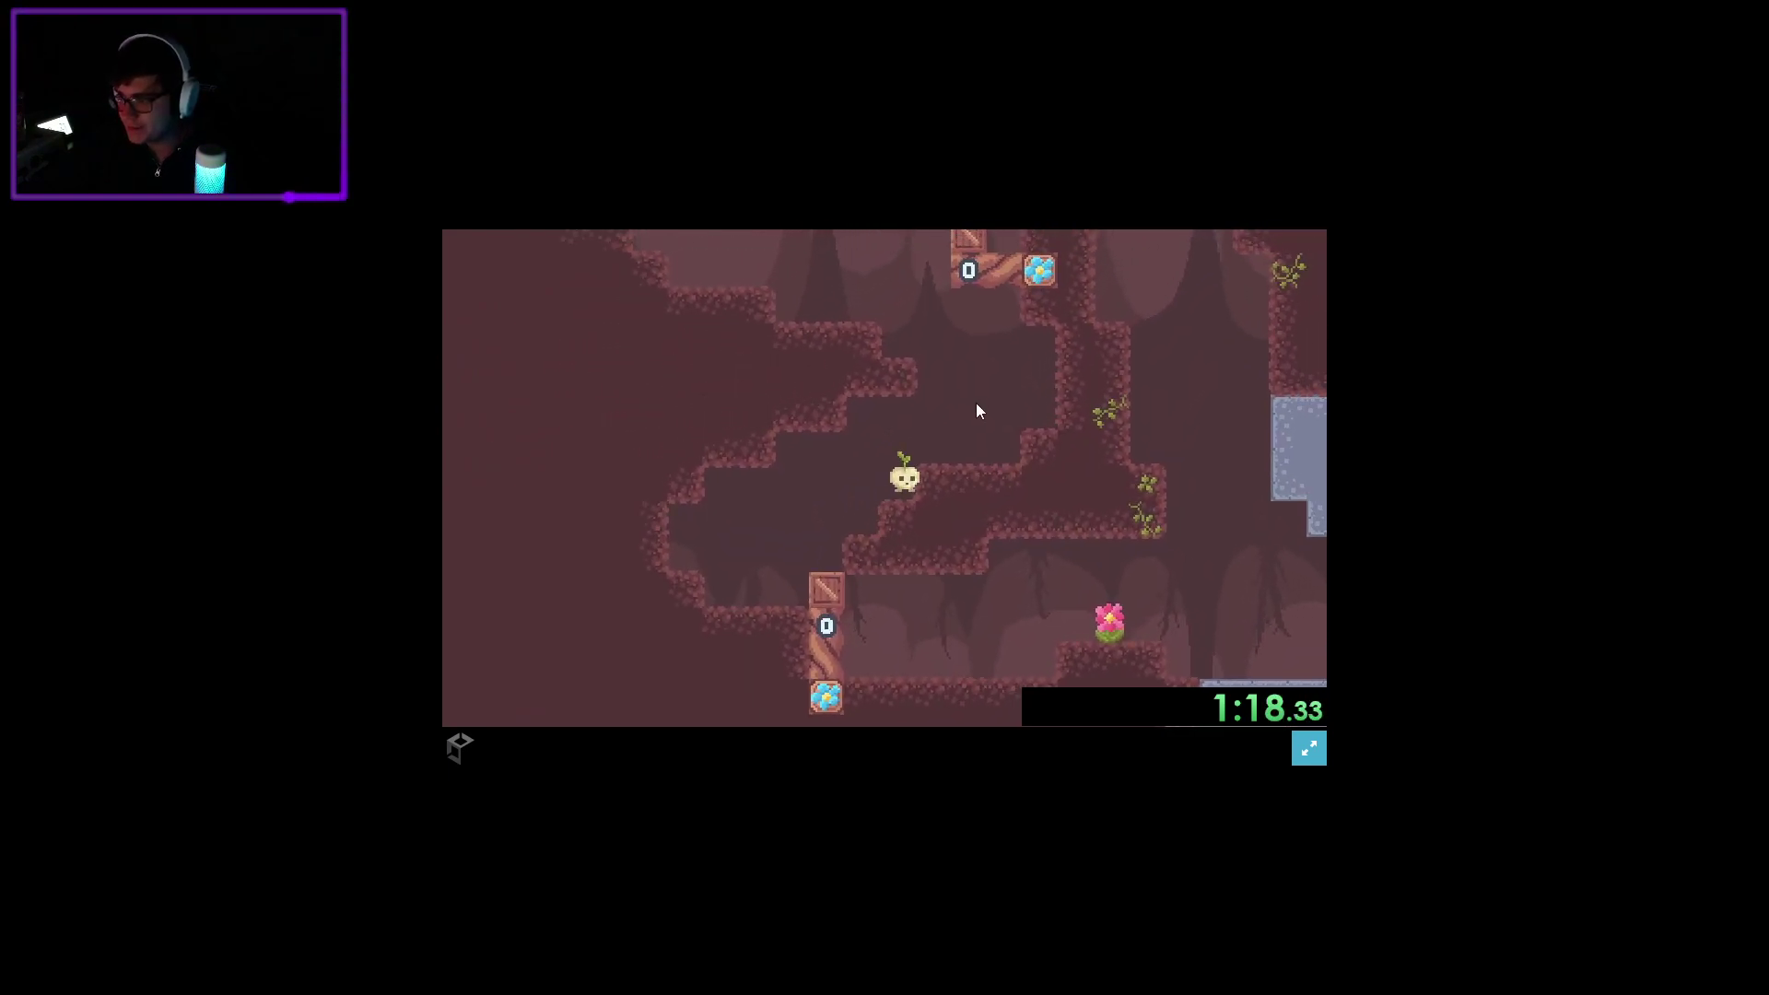
key("Right")
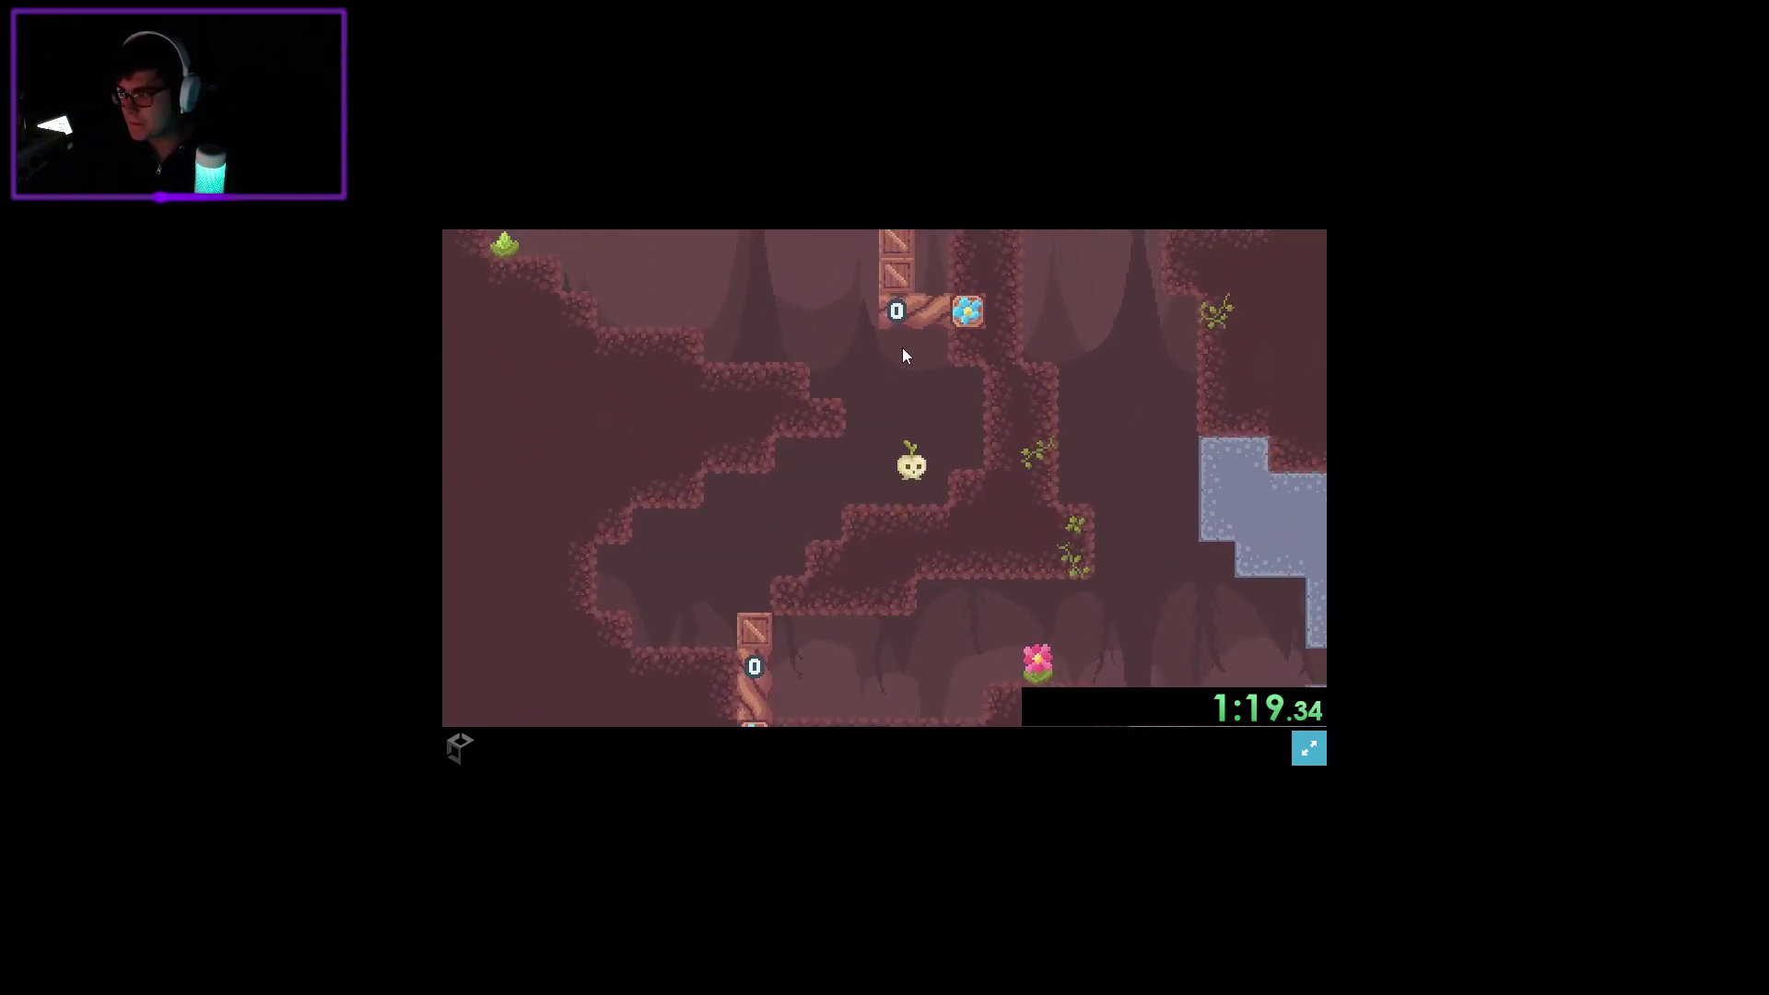
Climb left and up the cave slope, then drop off the pillar.
key("Left")
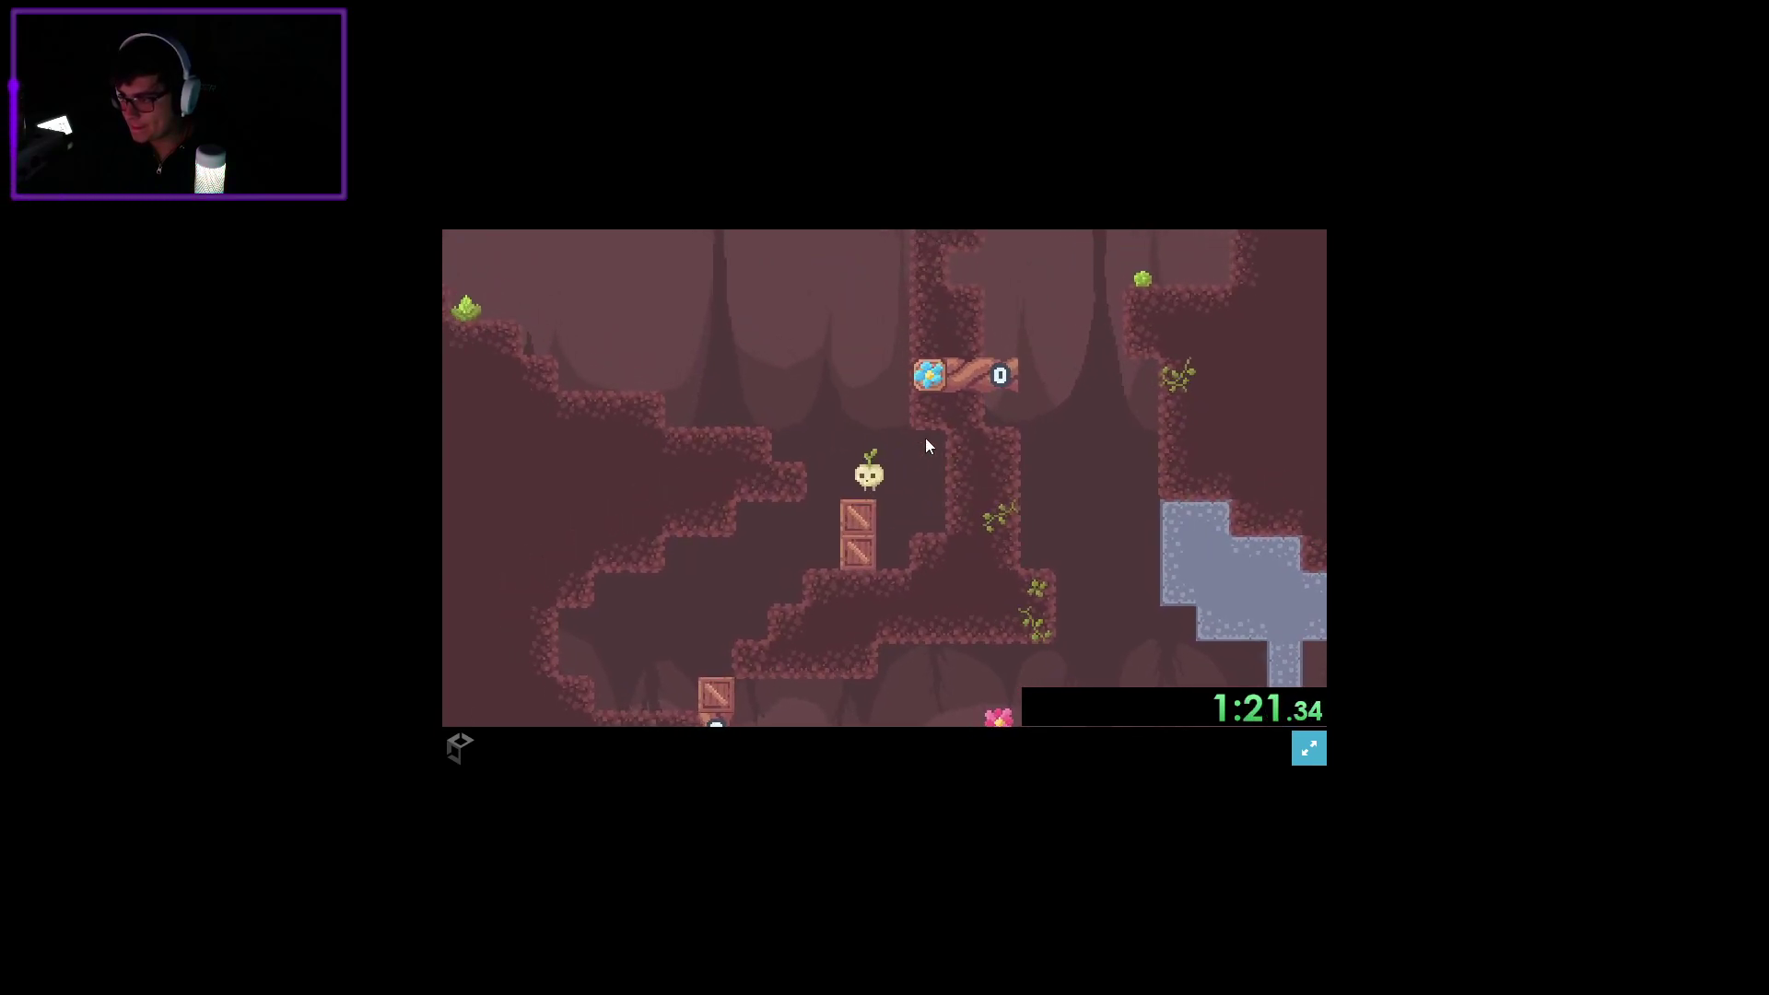
key("Left")
key("Left")
key("Left")
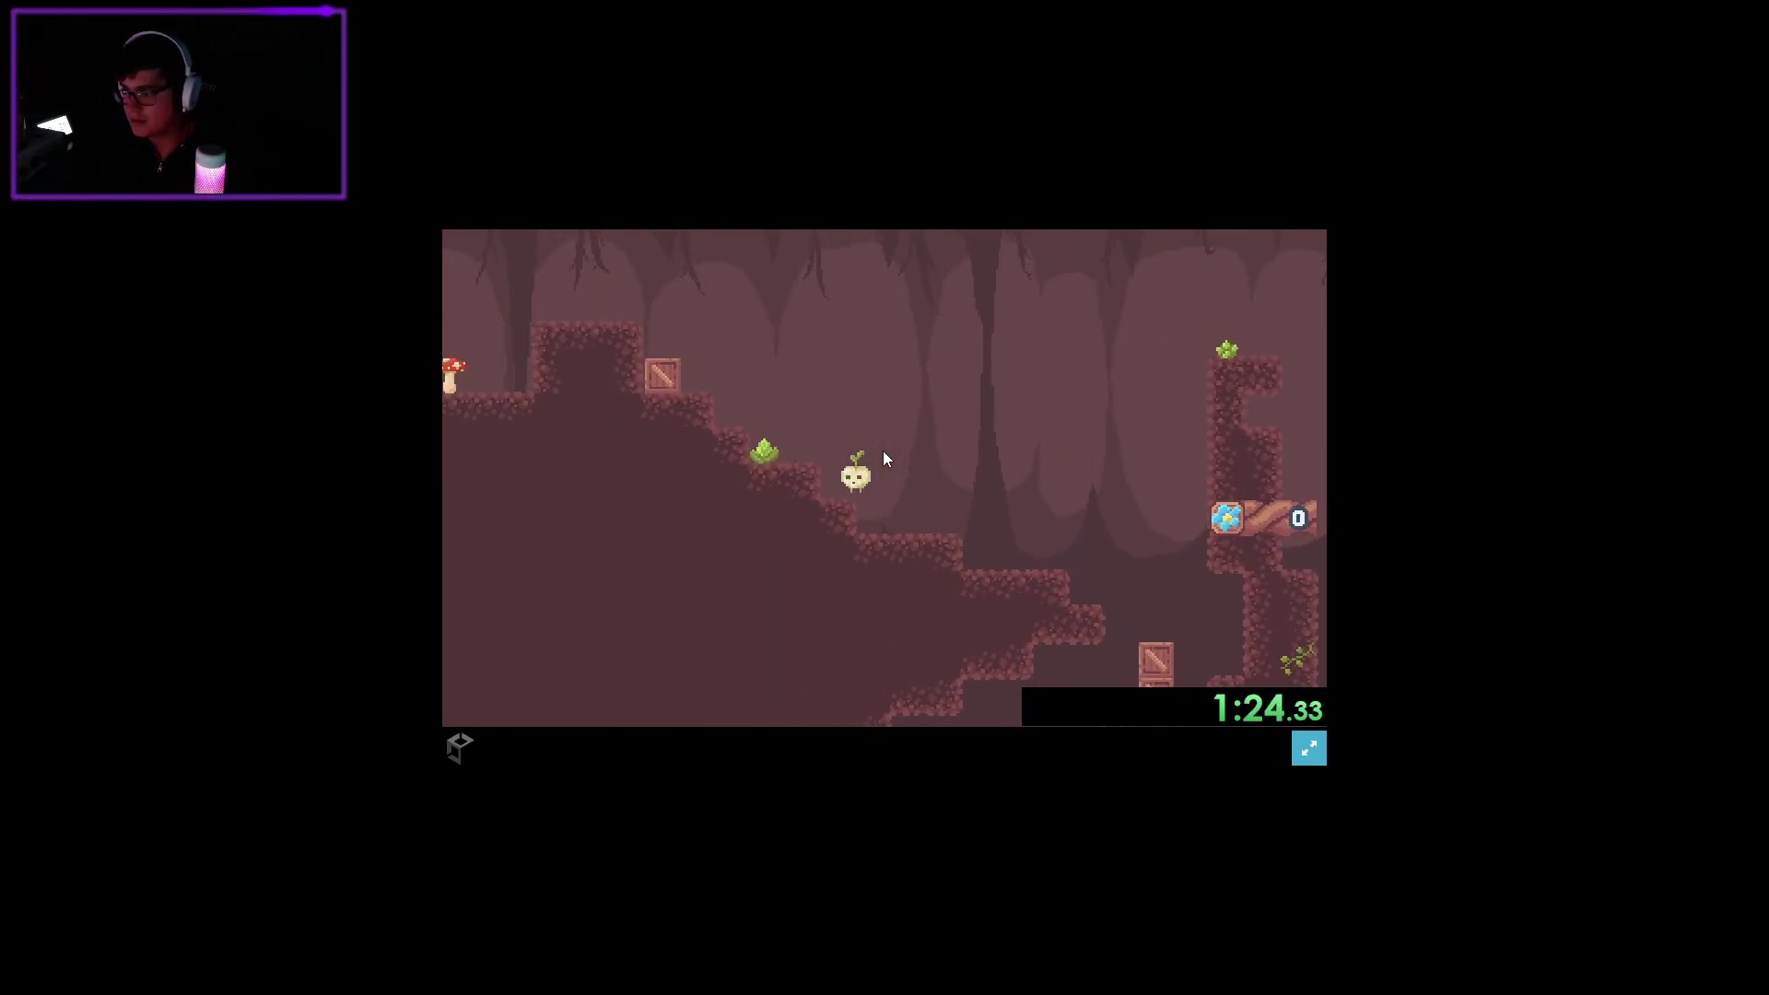
key("Left")
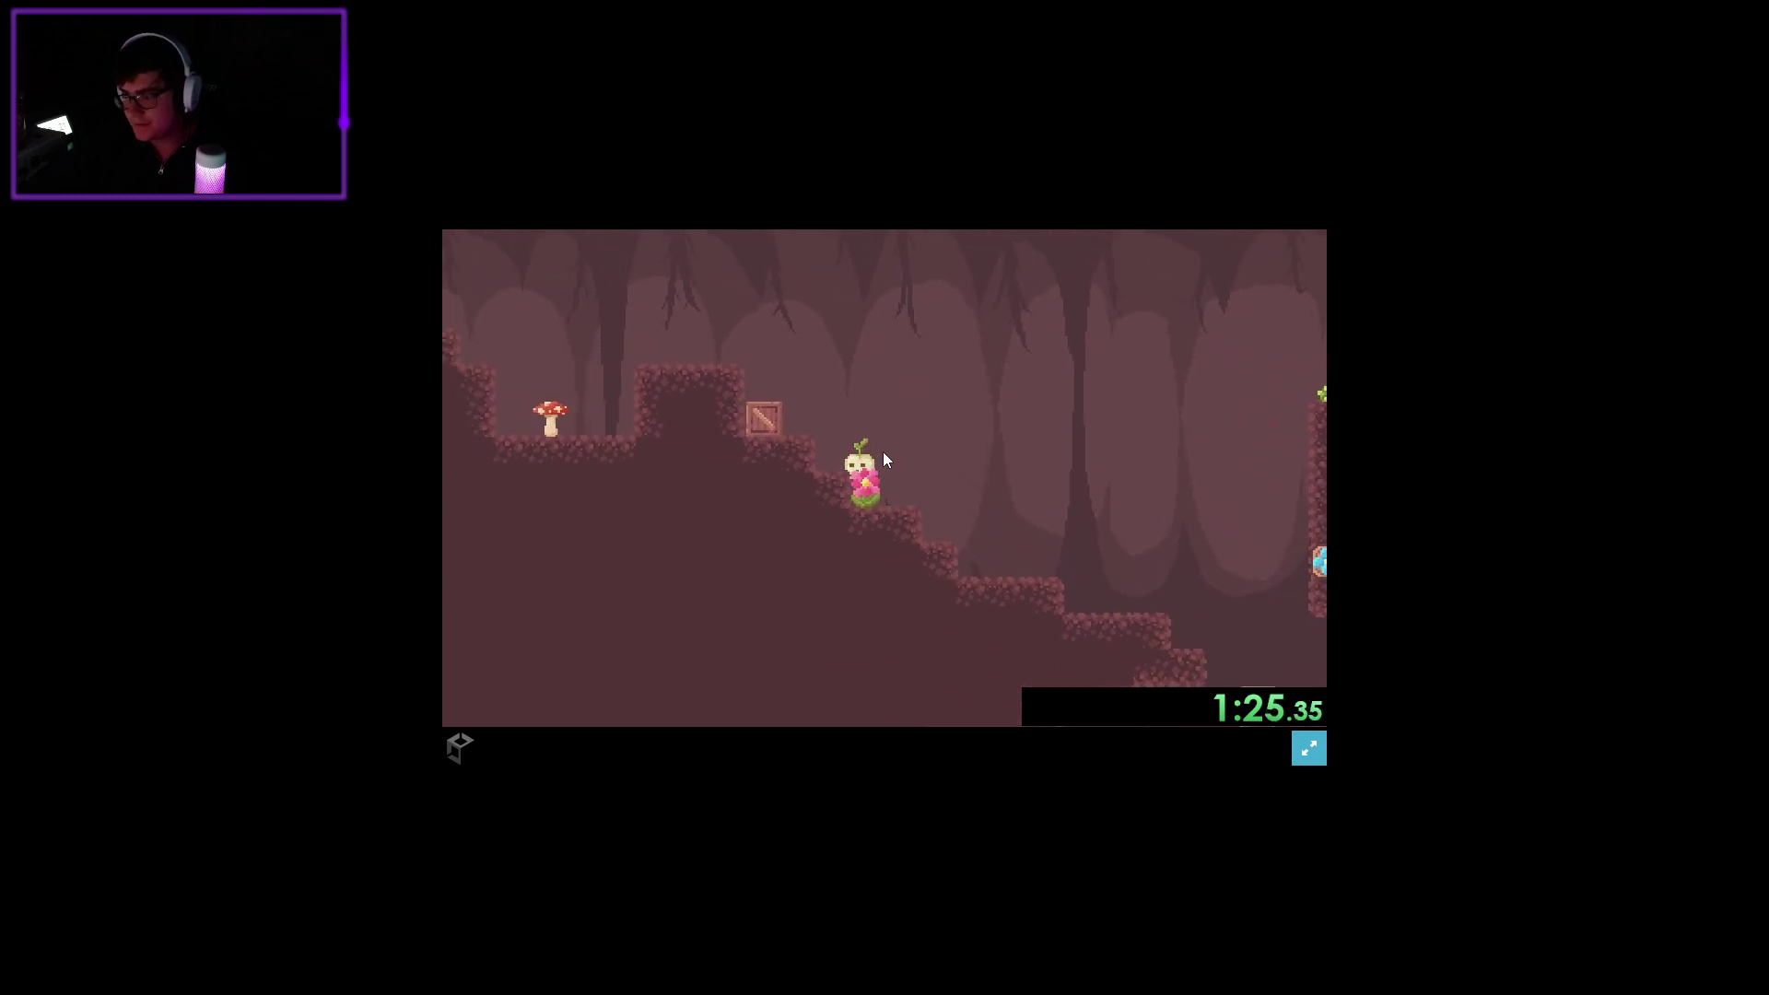
key("Left")
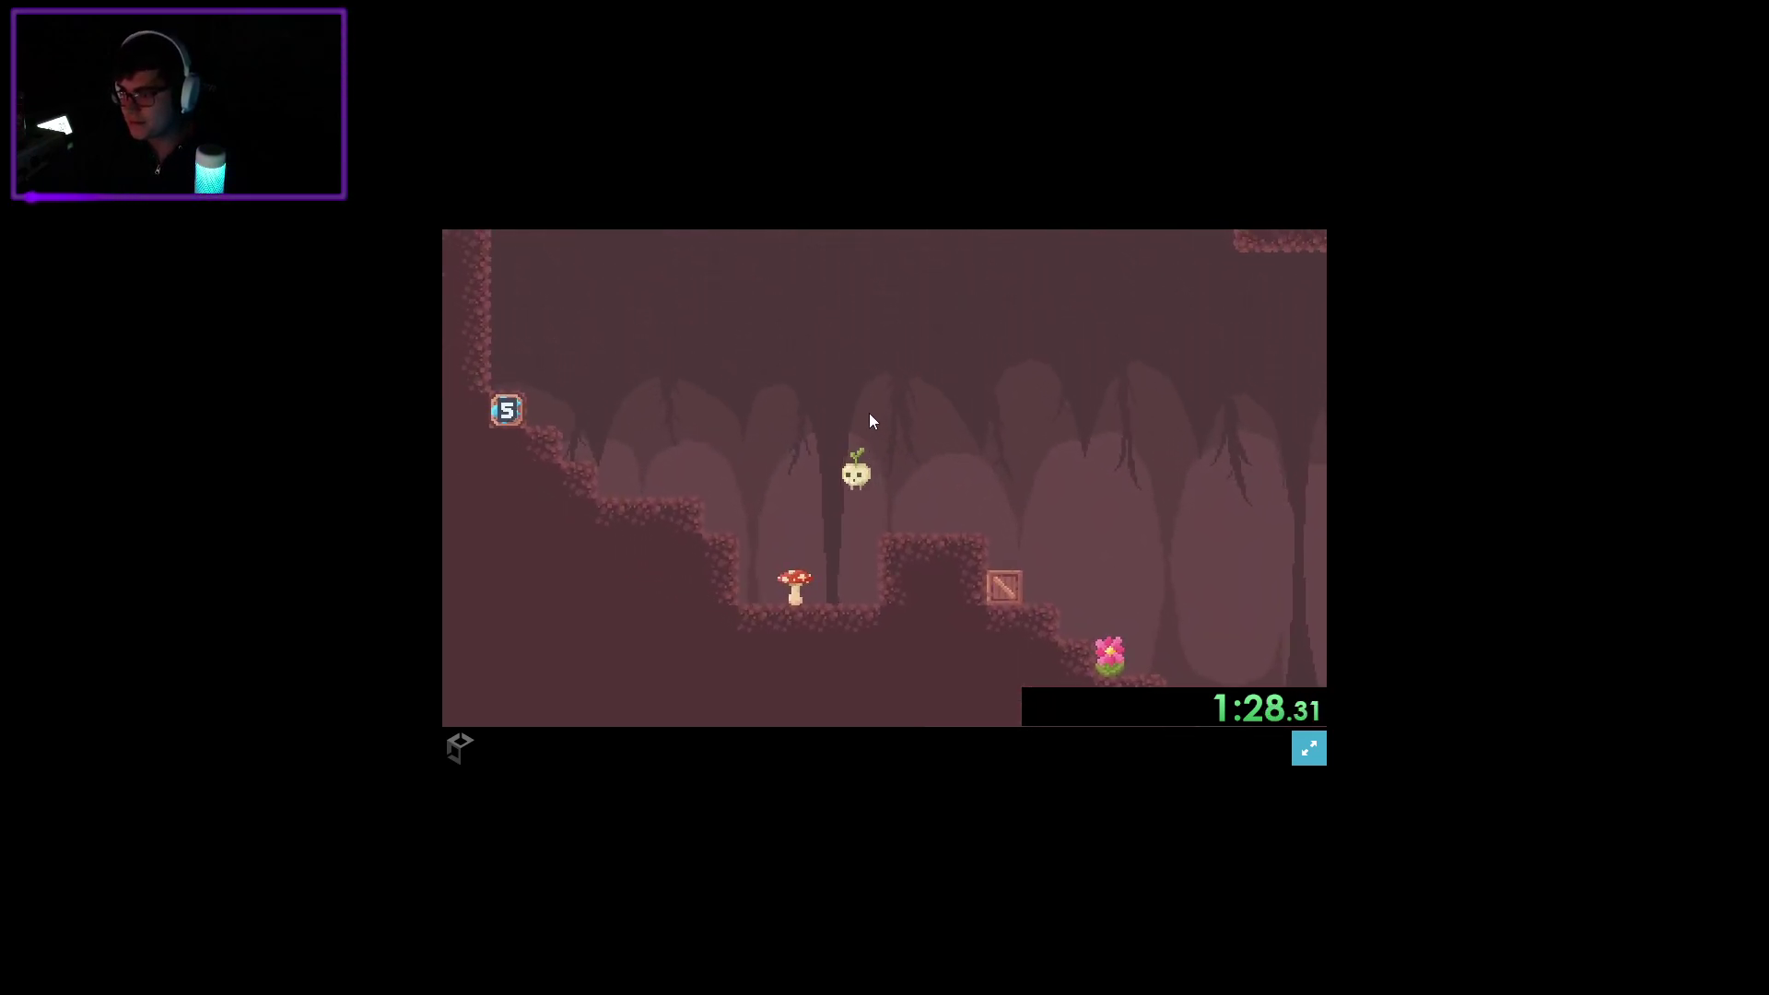
key("Left")
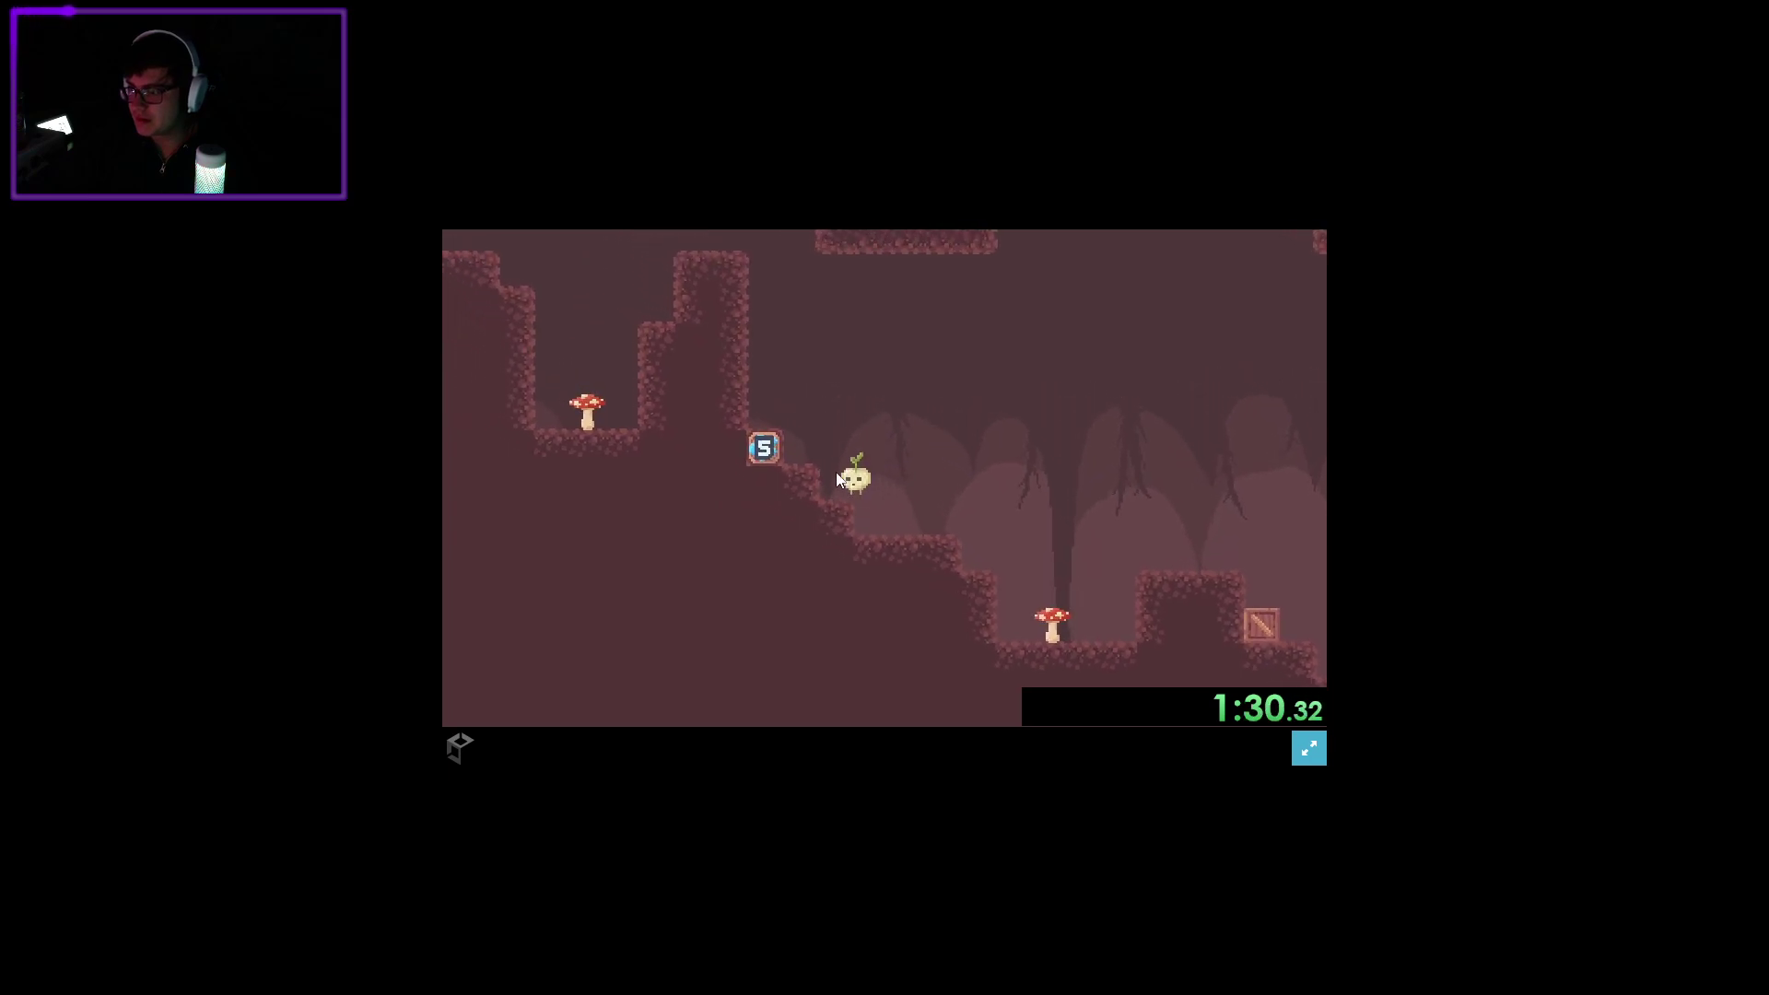
key("Left")
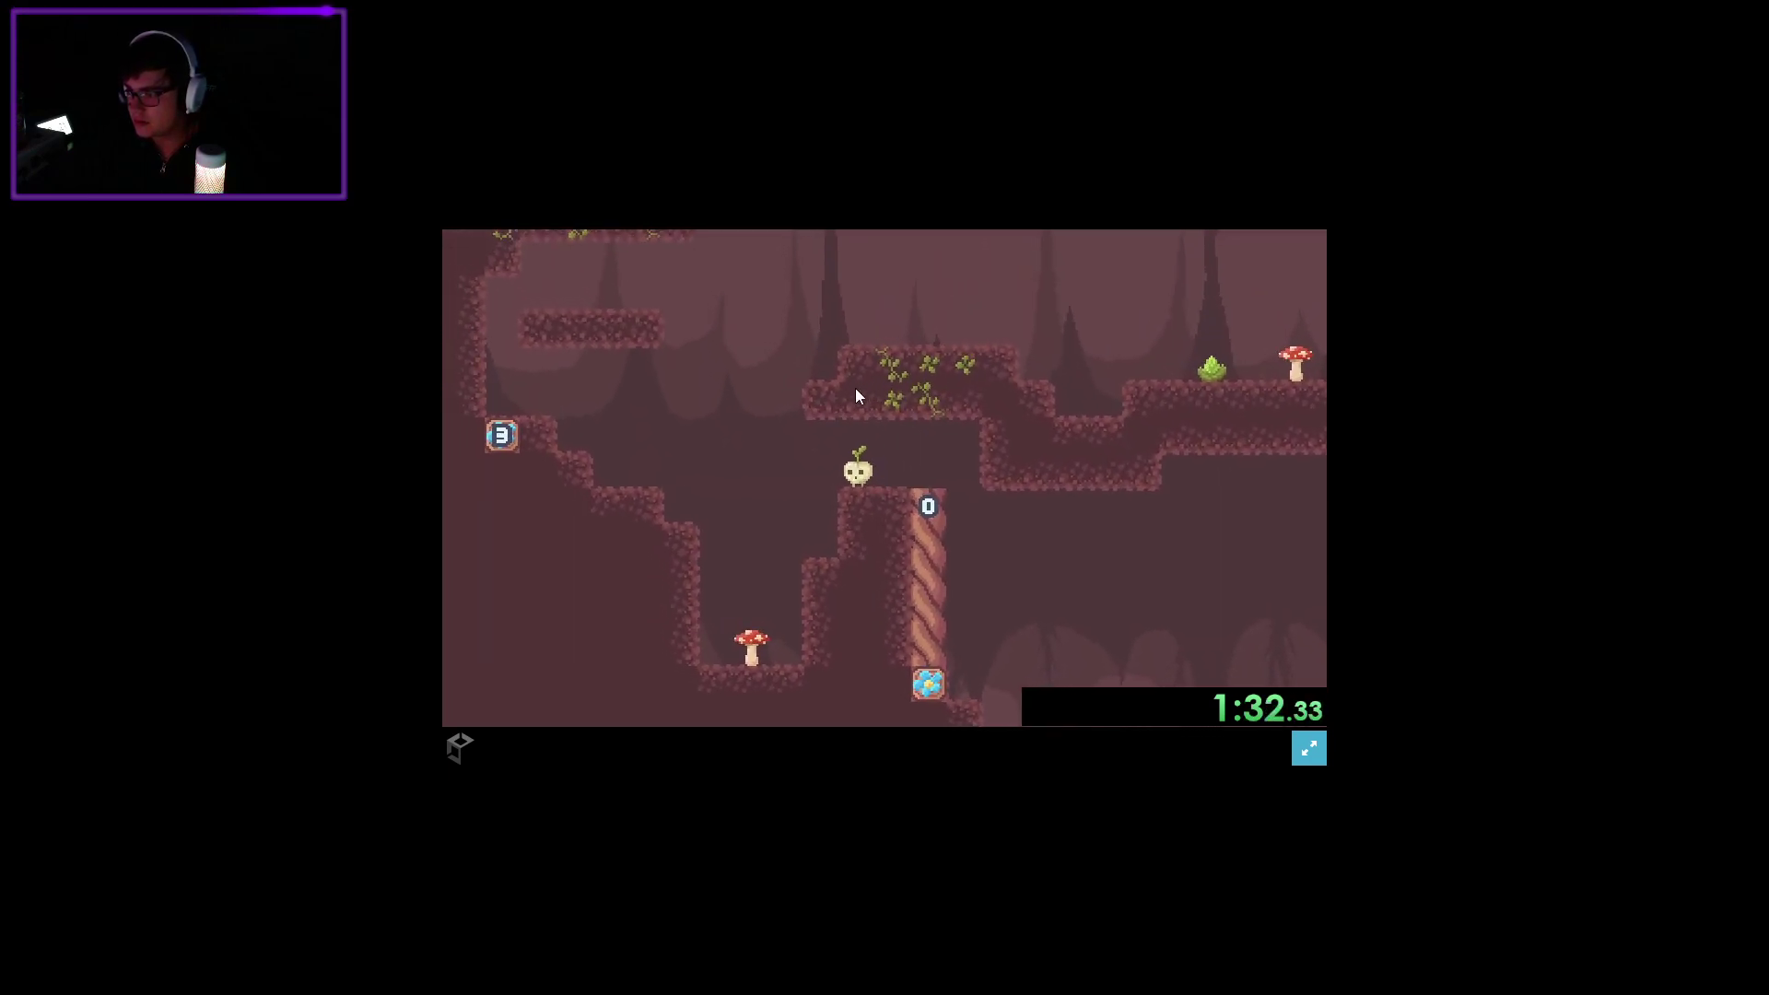
key("Left")
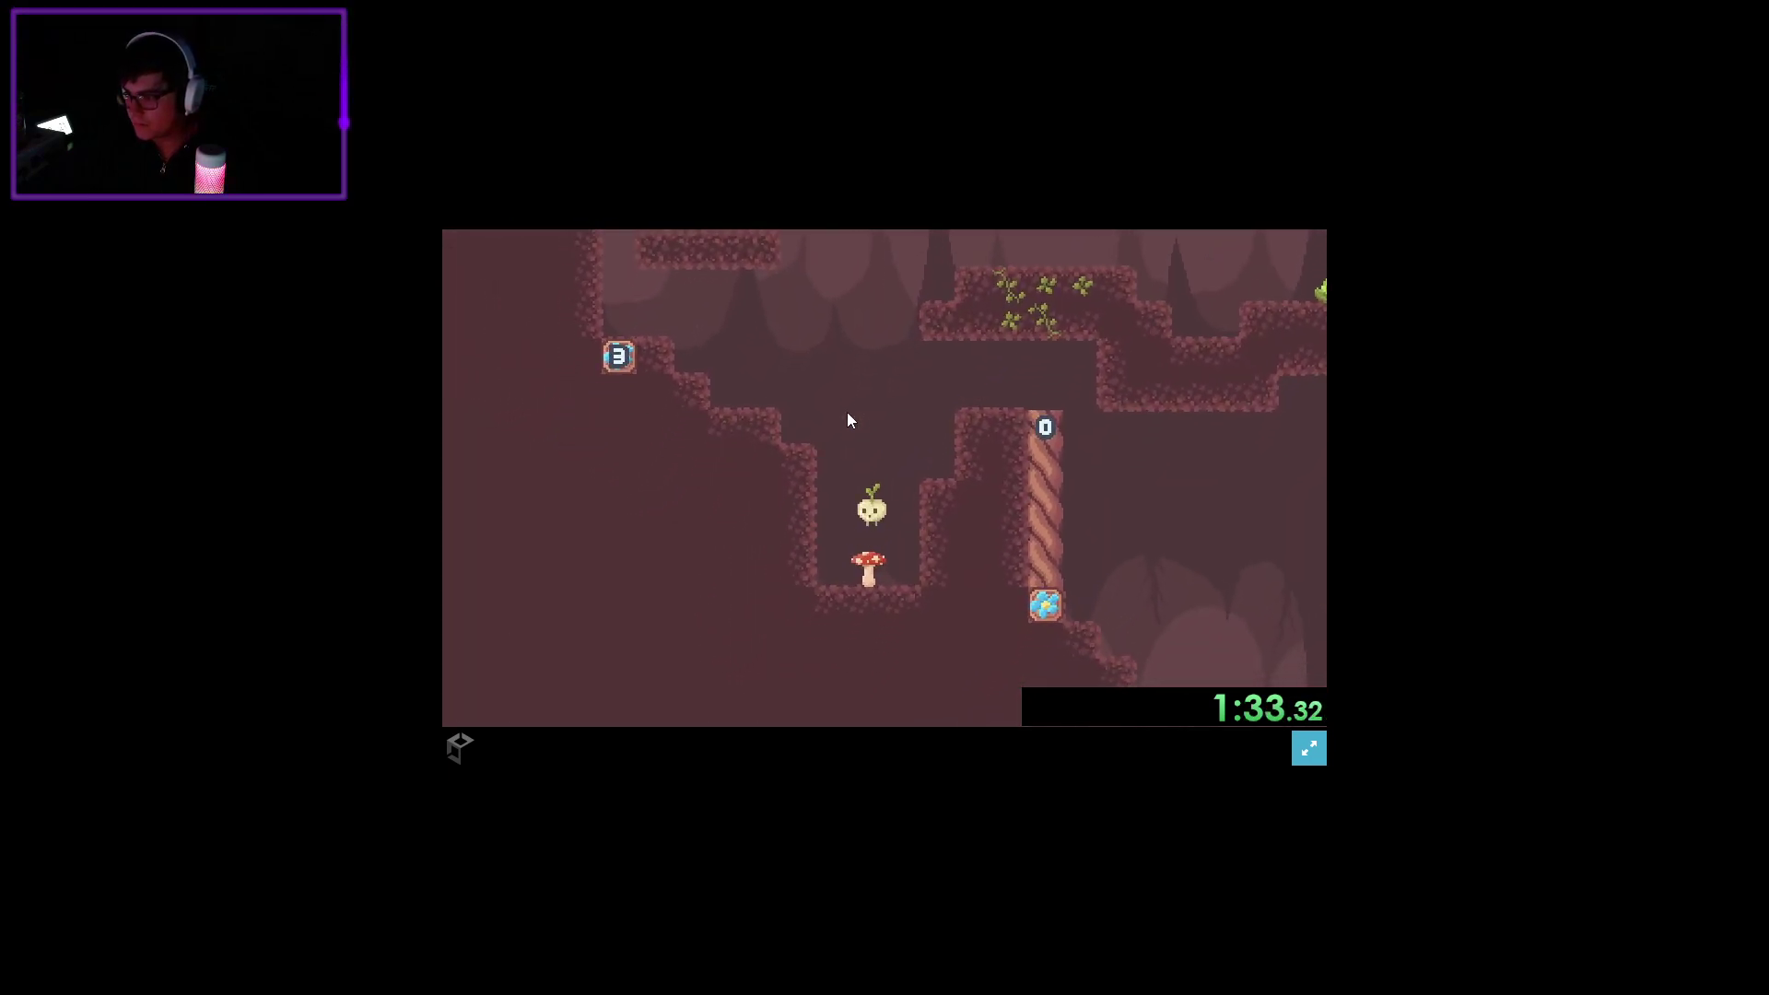
key("Left")
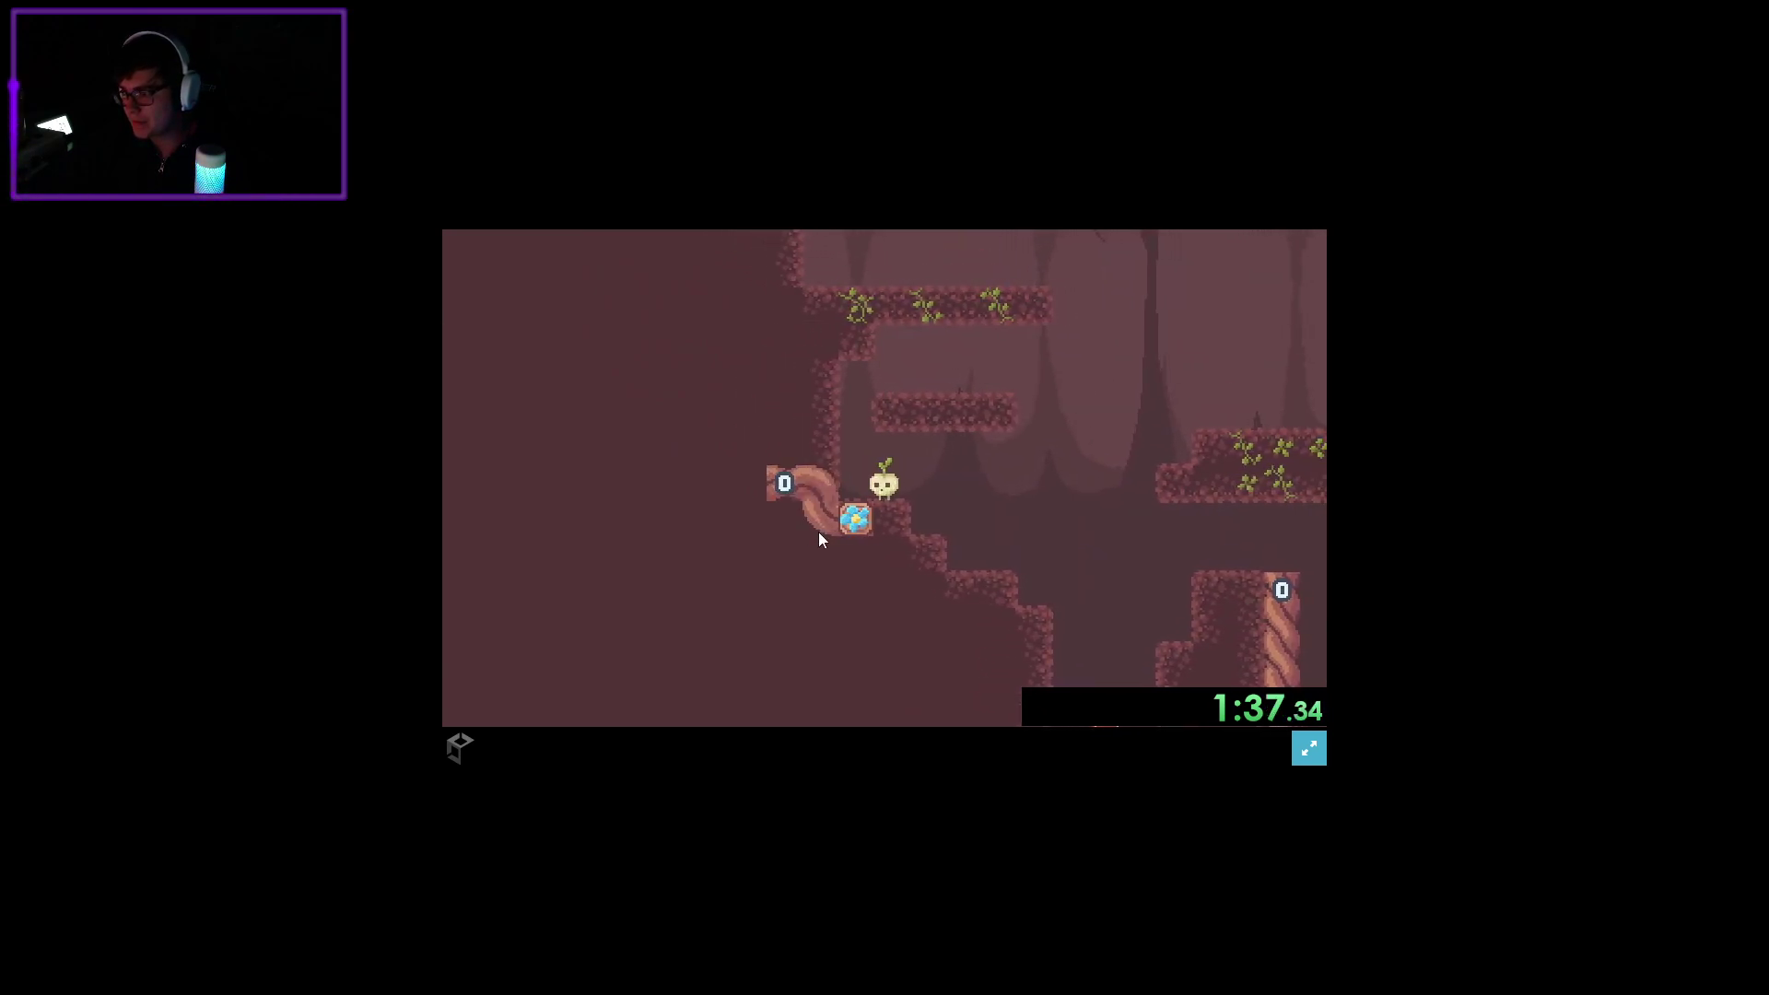
Ride a vine from the block under the sprout, cross the pit, and reach the vine-covered ledge.
left_click(876, 520)
key("Right")
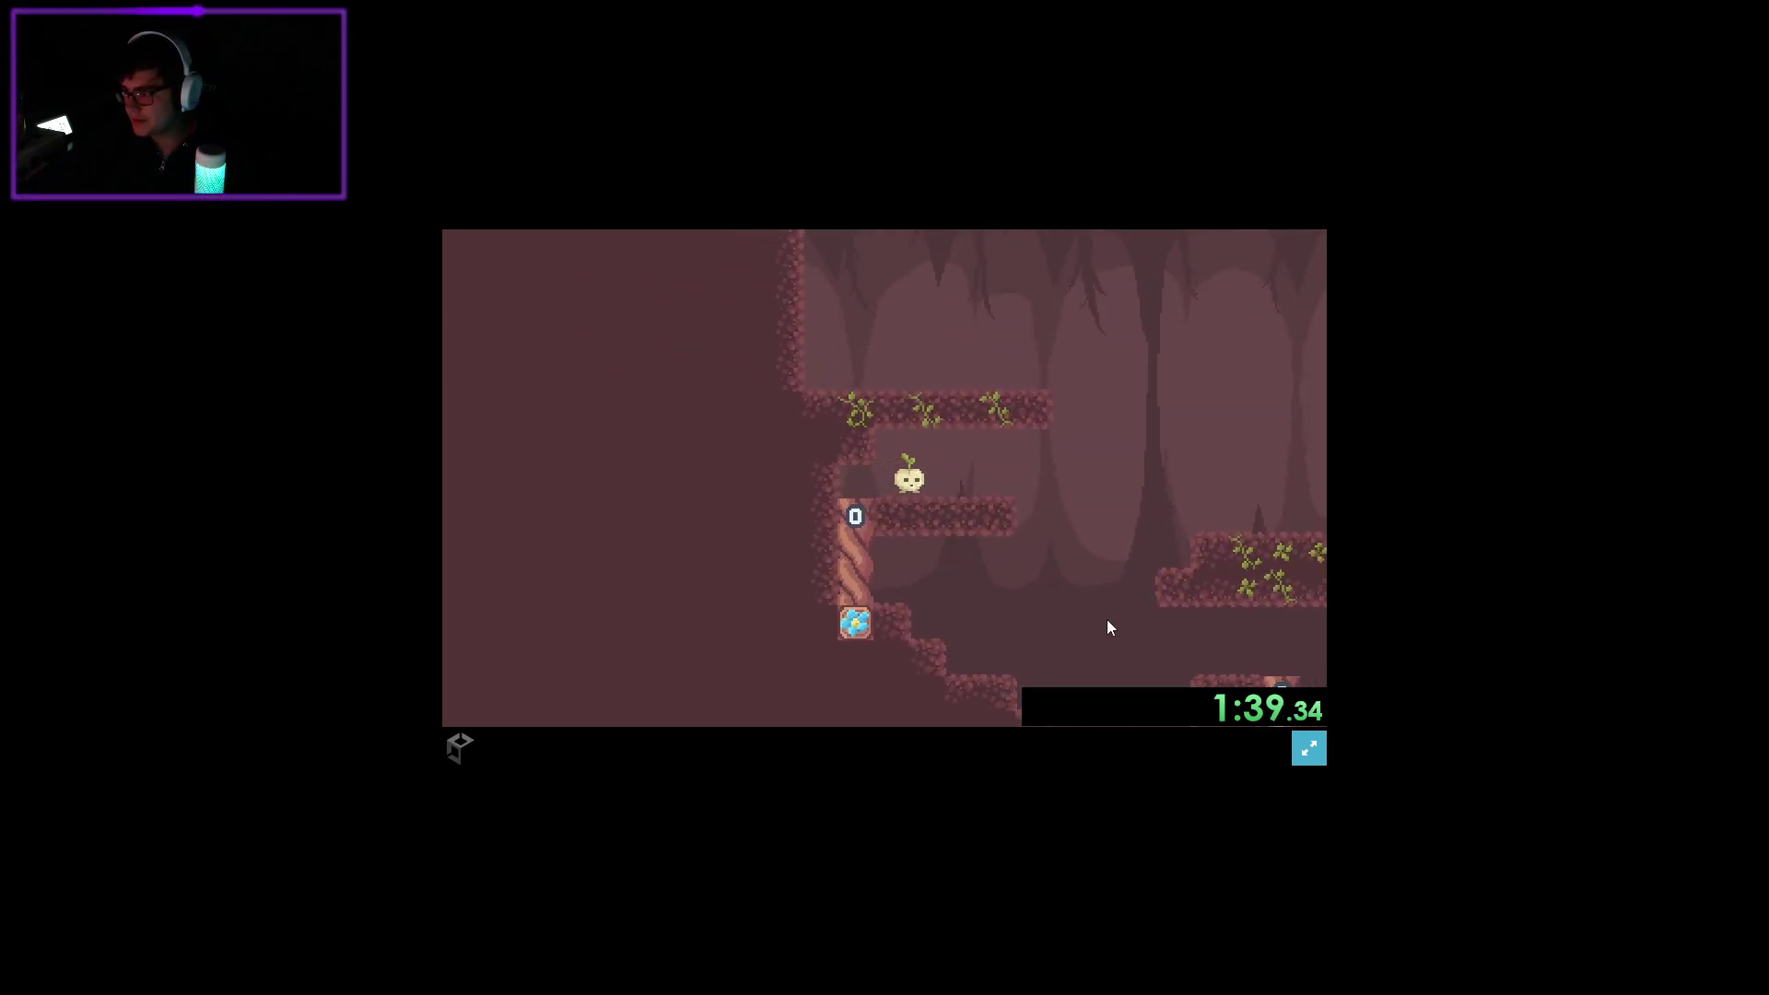
key("Right")
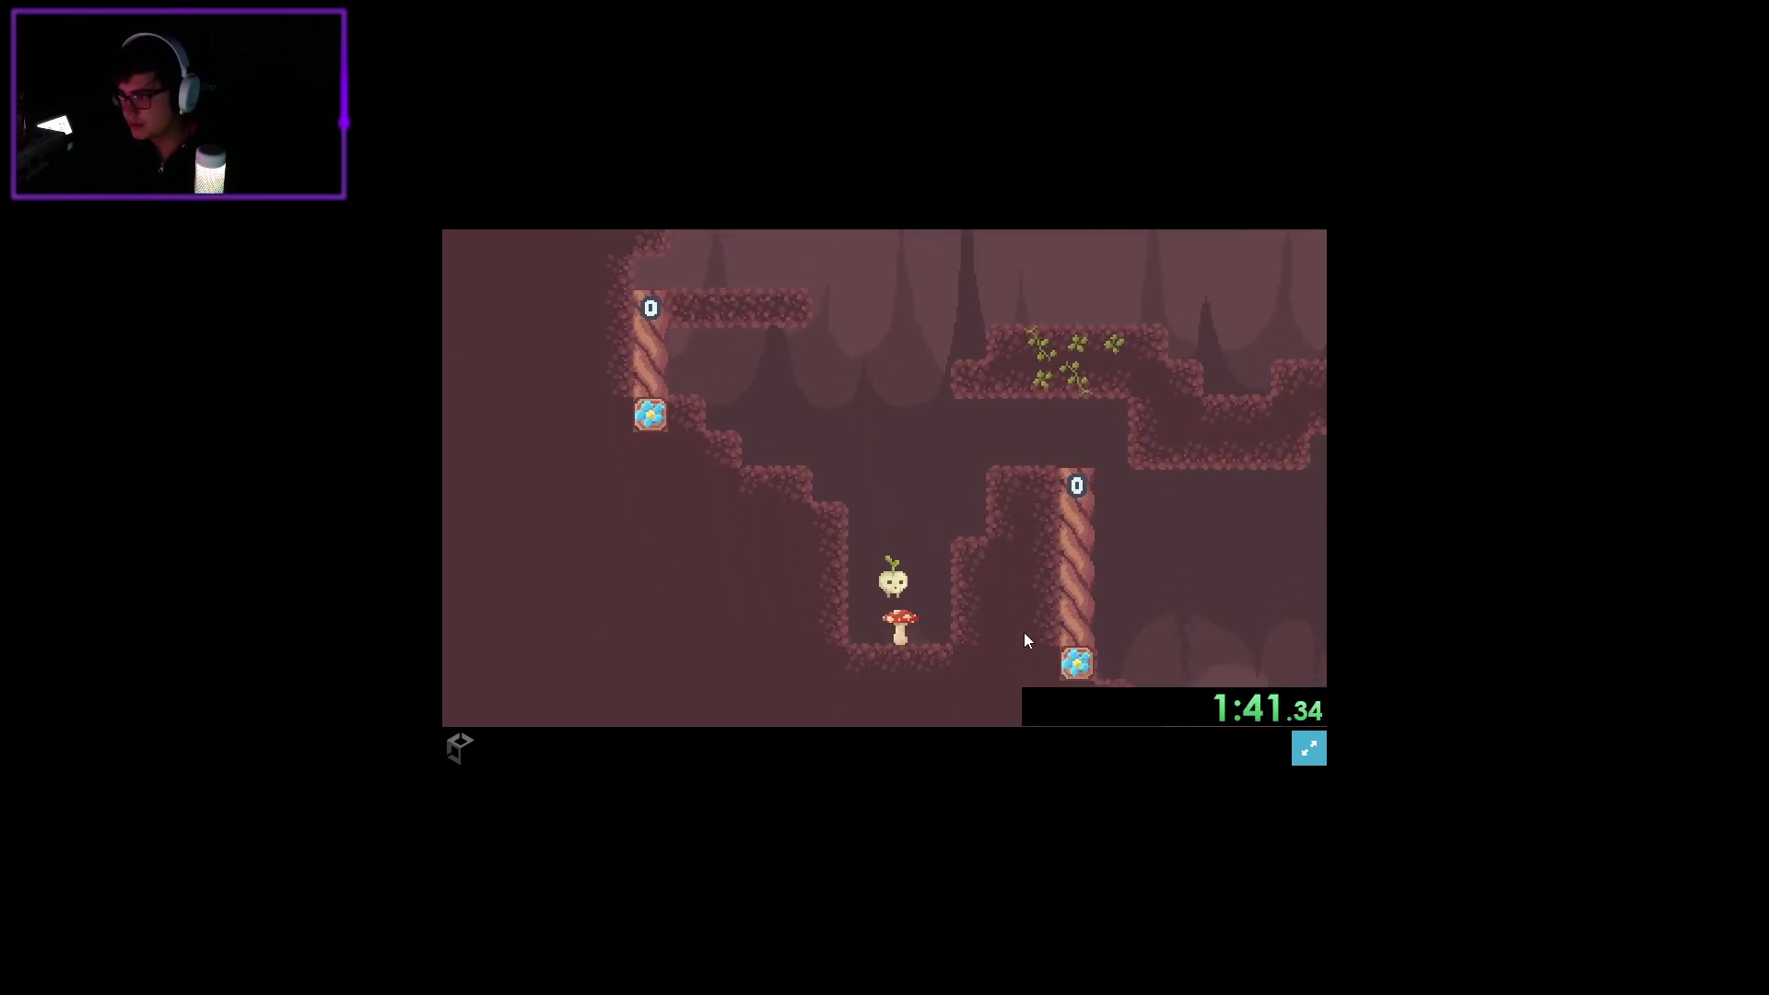
key("Right")
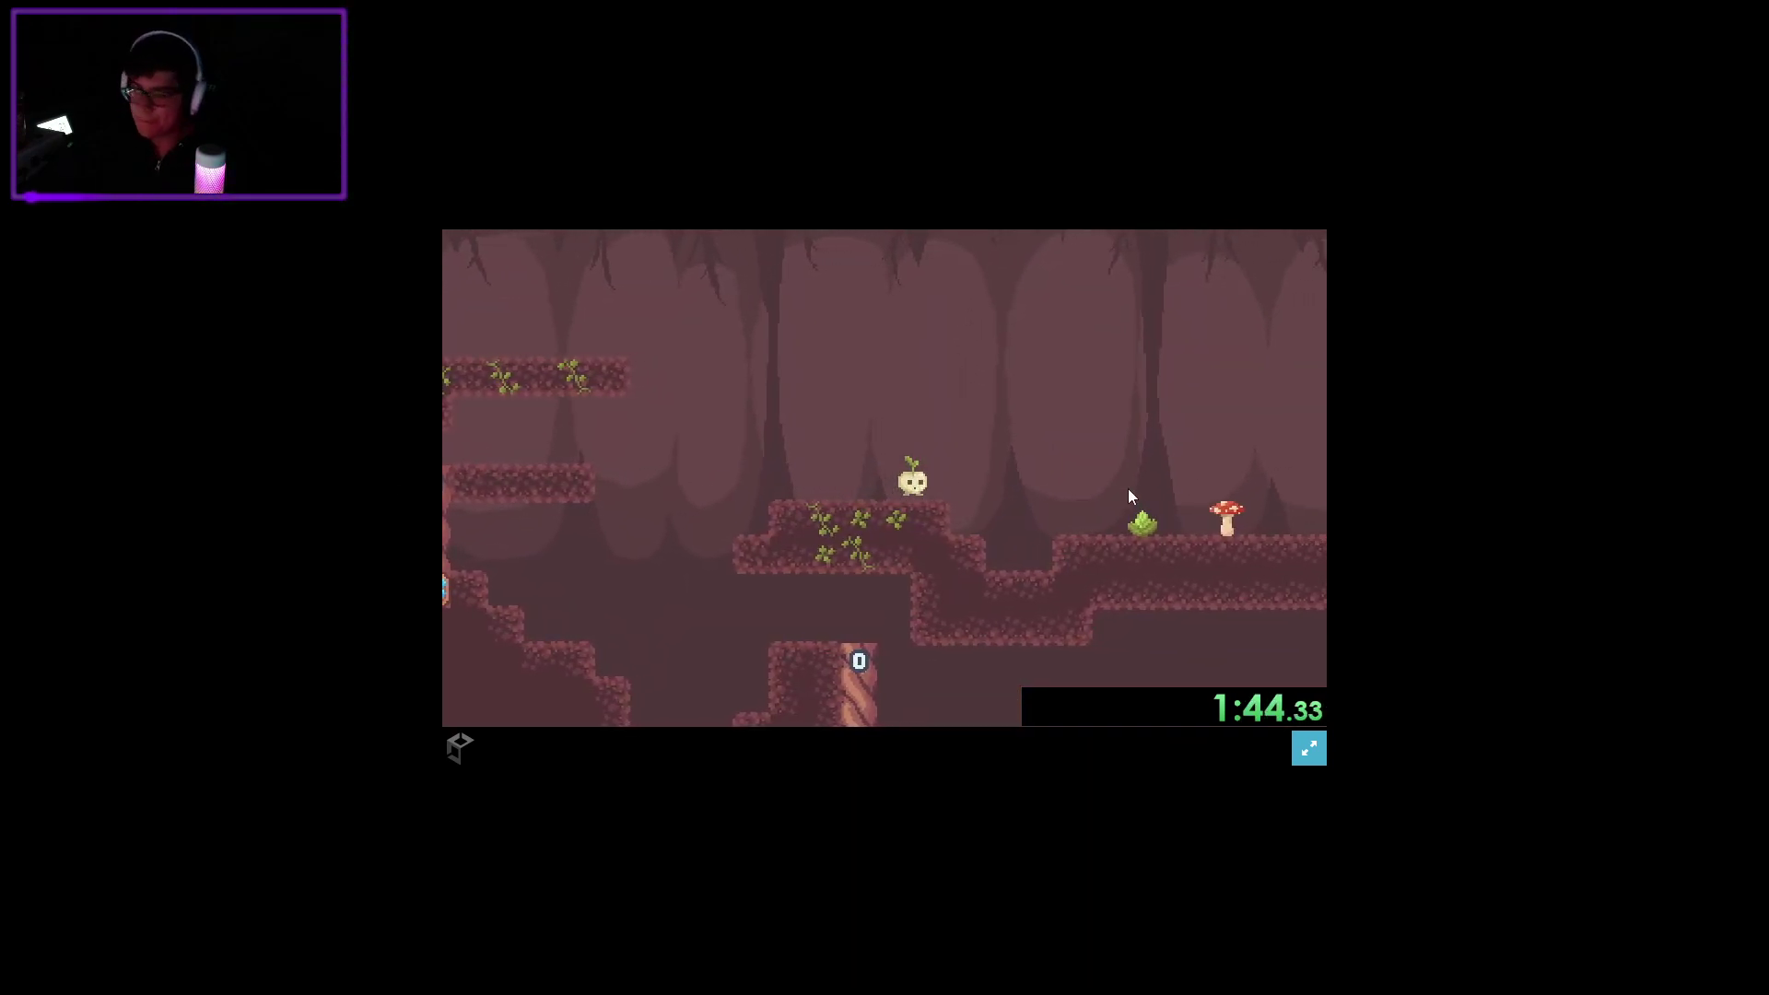
key("Right")
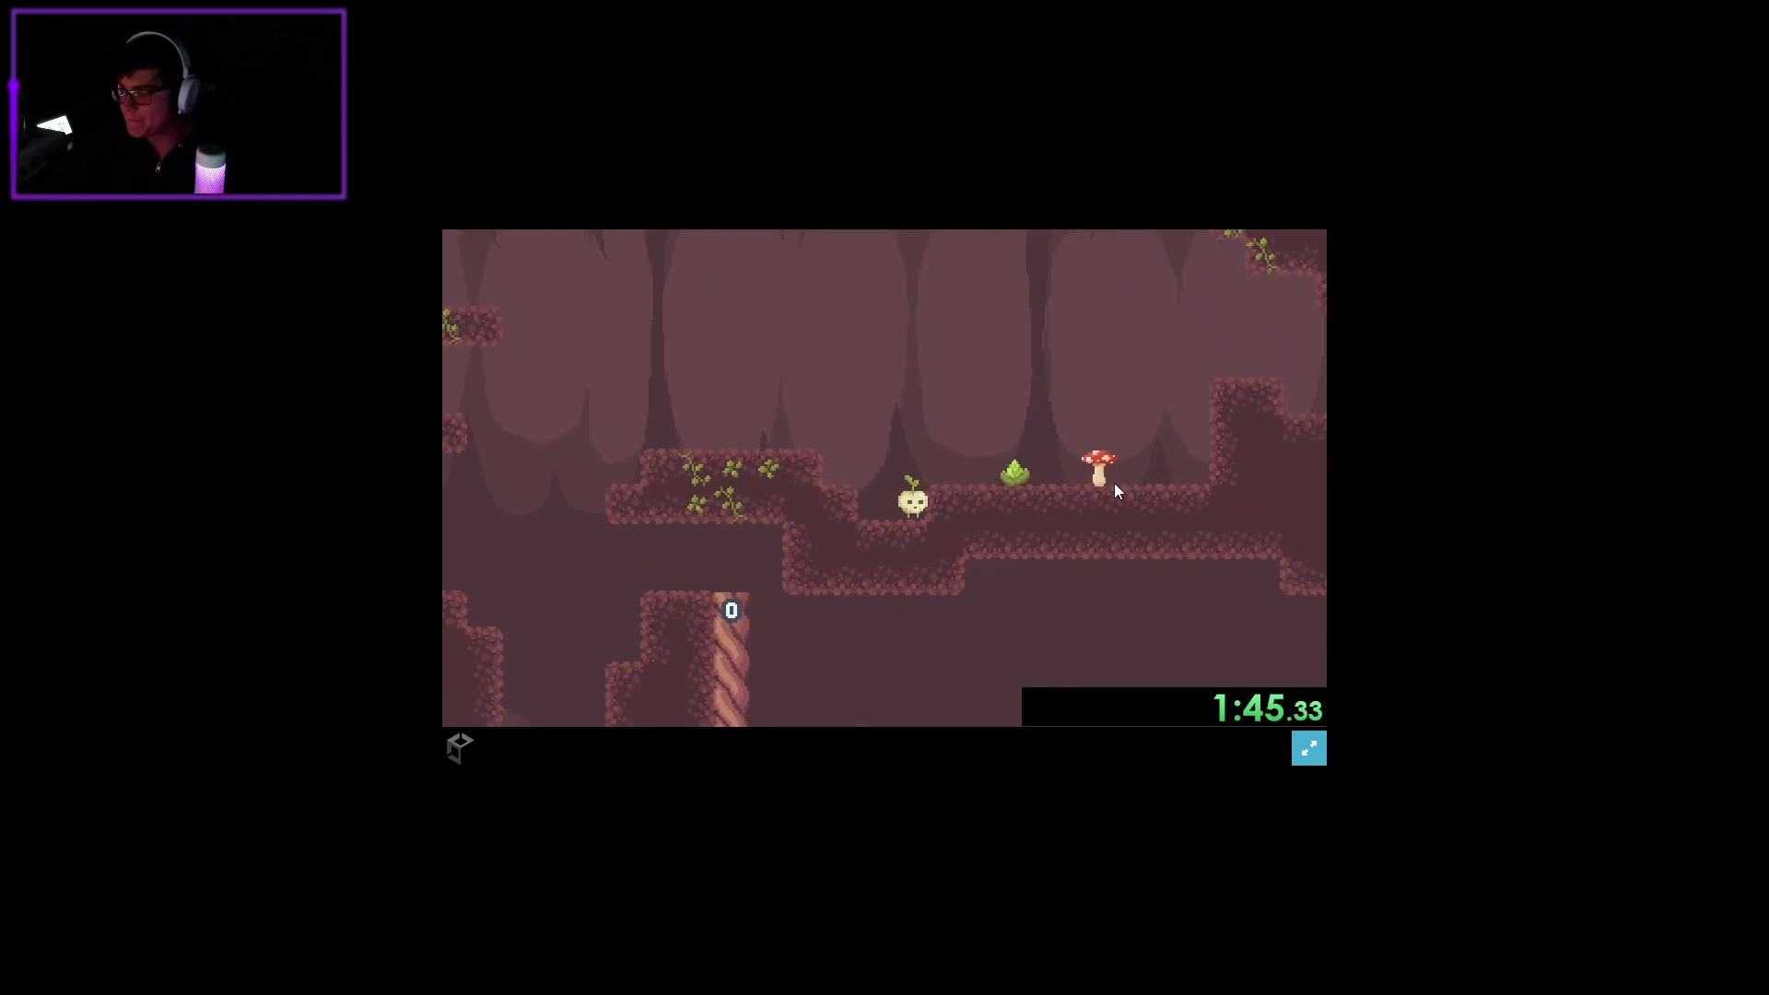
Bring the mushroom down and hop onto the higher ledge past the pink flower.
key("space")
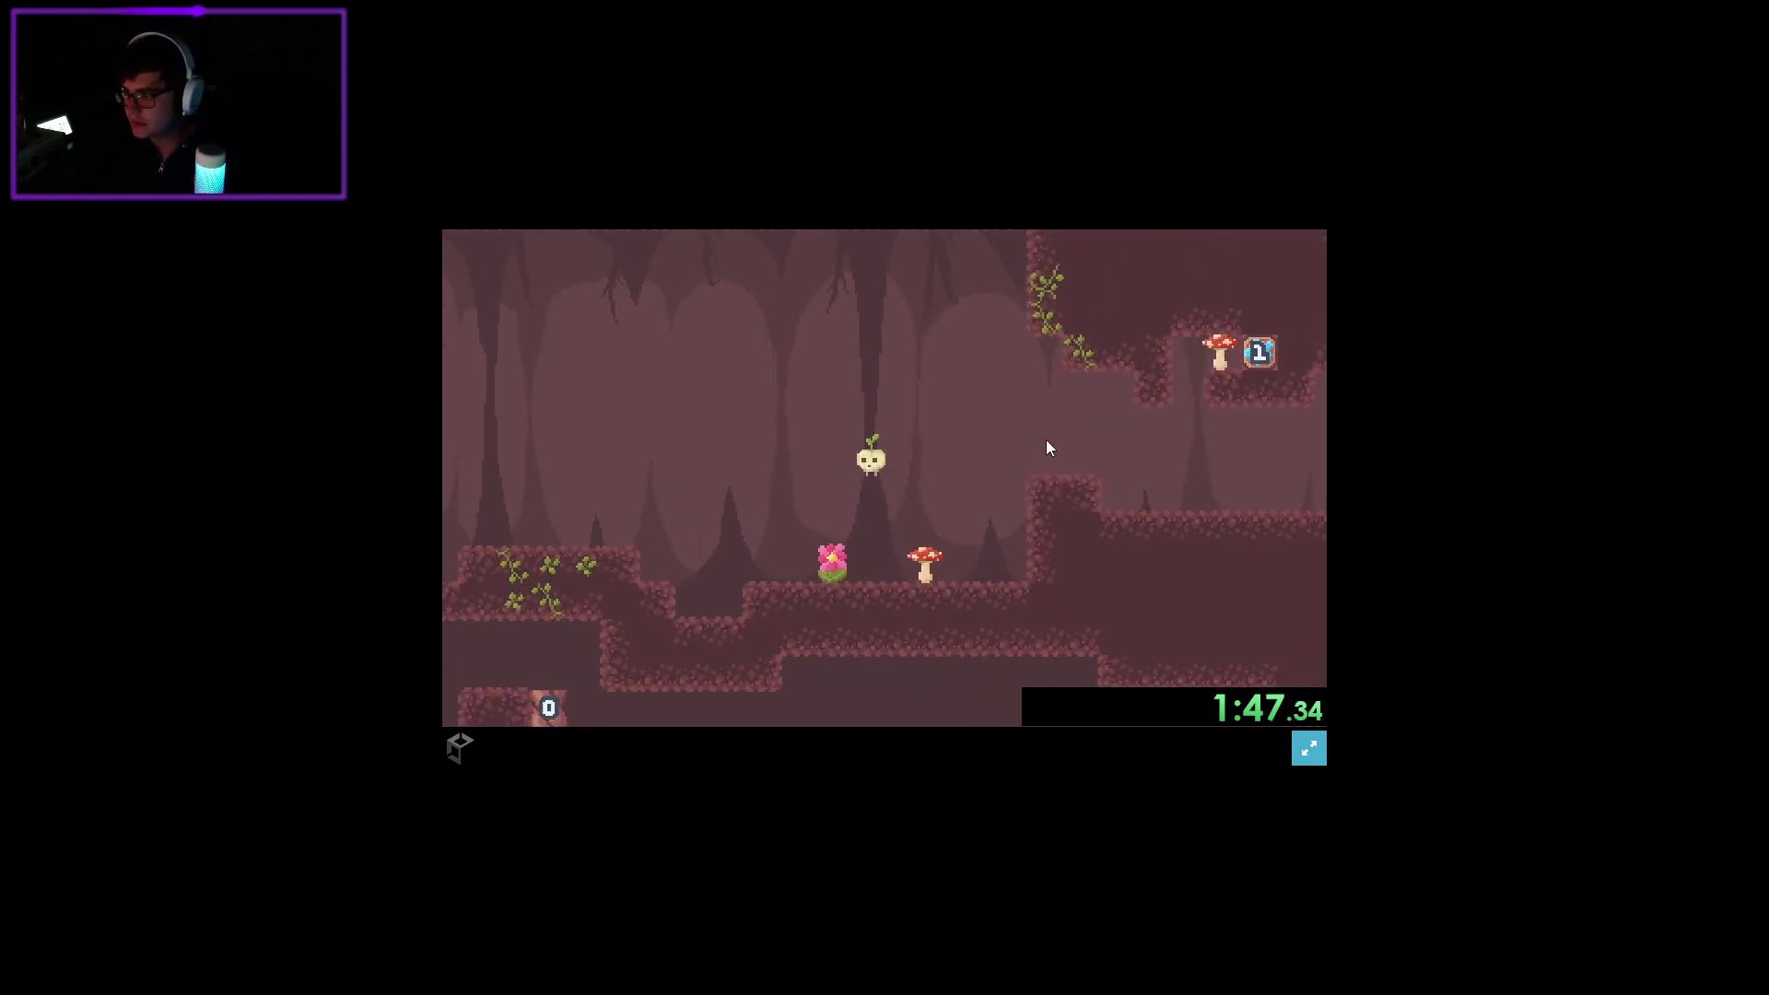
key("Right")
key("space")
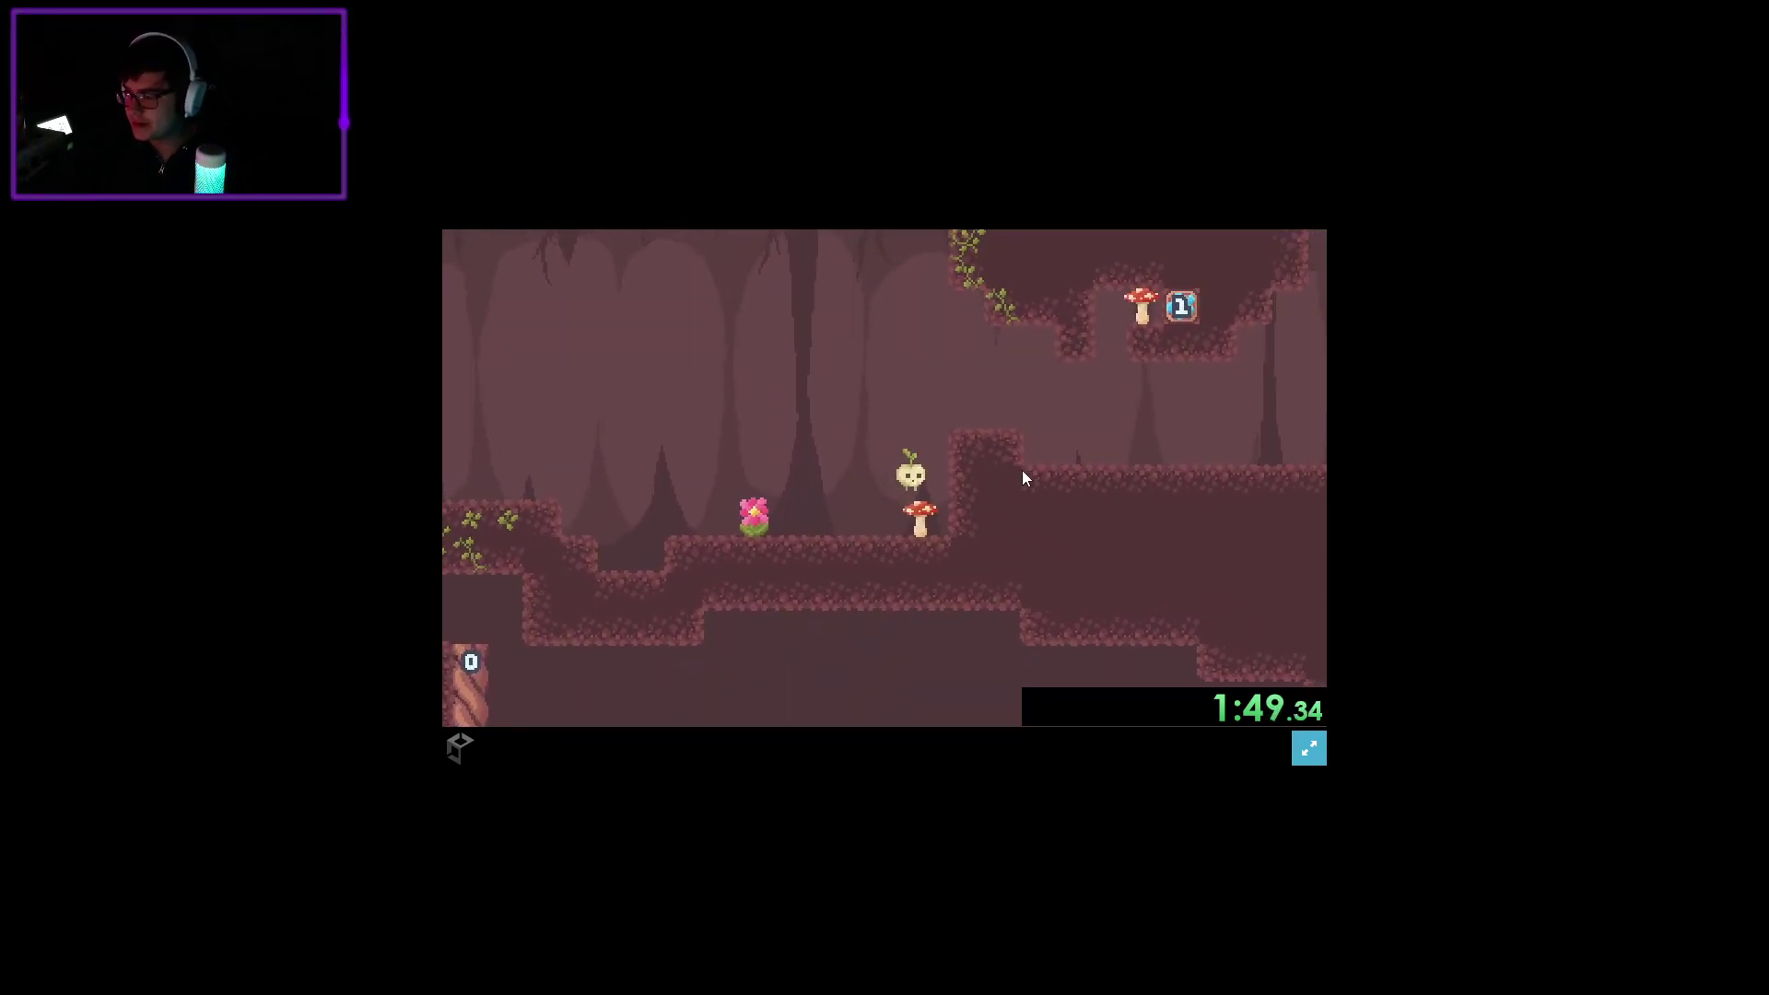
left_click(969, 364)
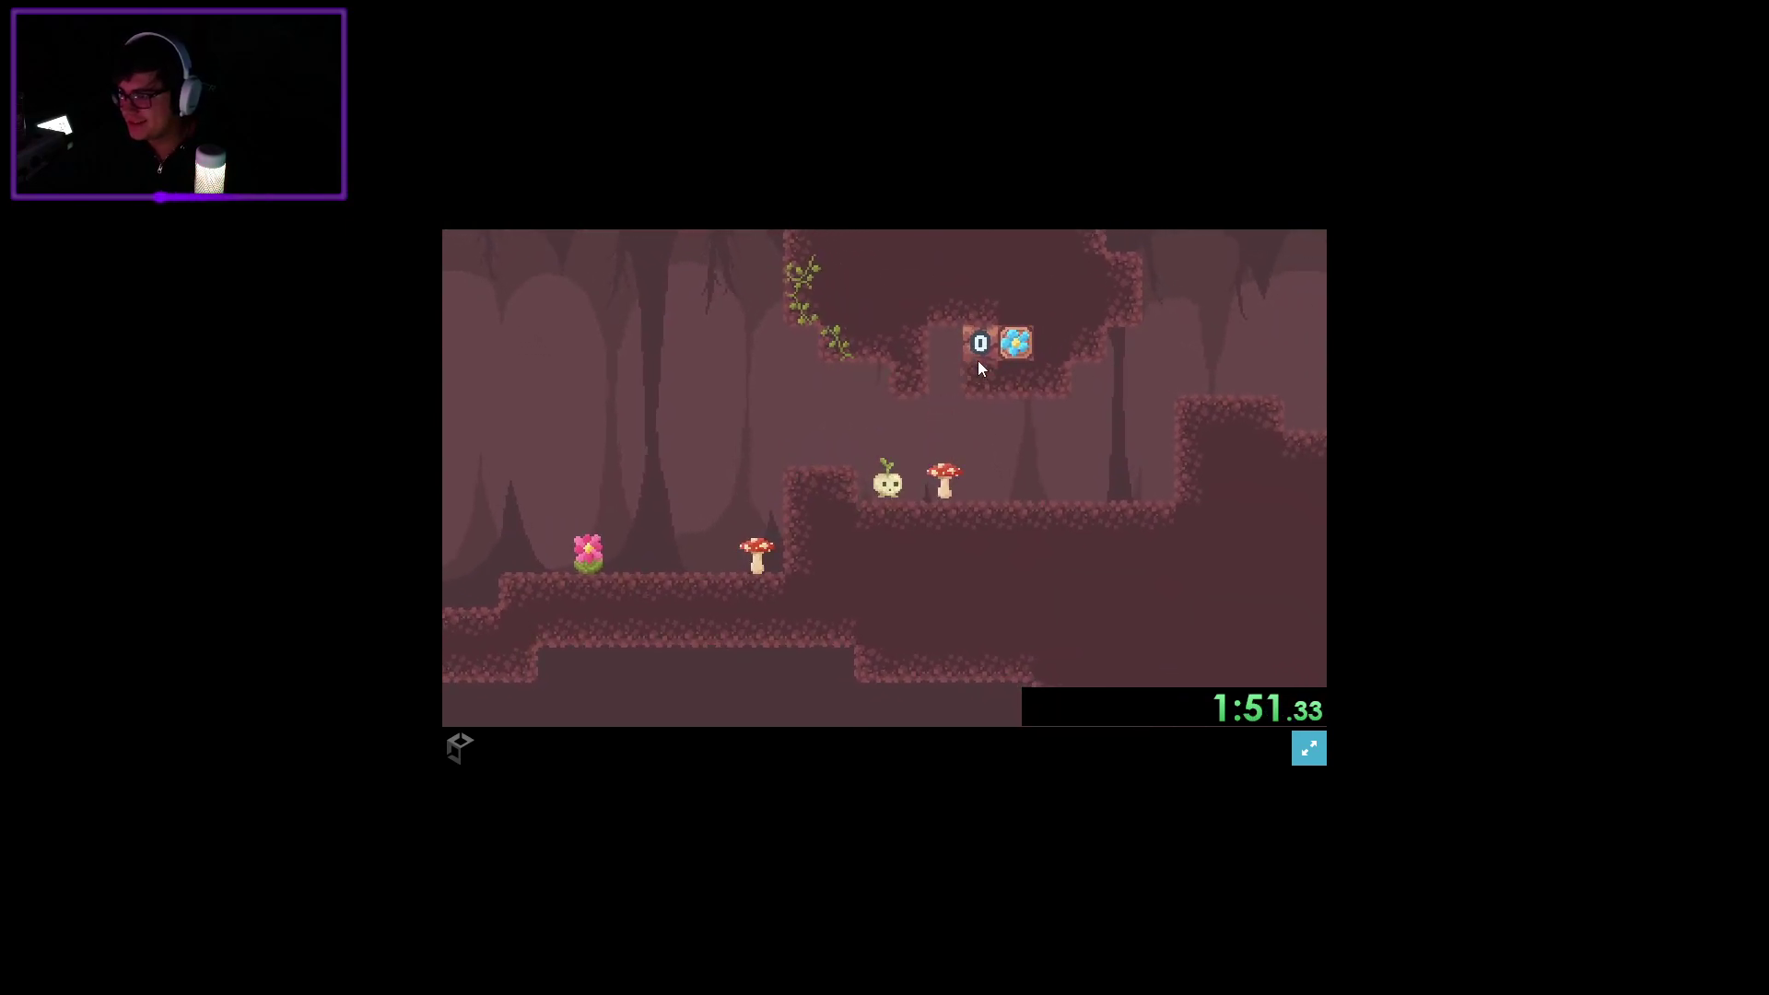
key("Right")
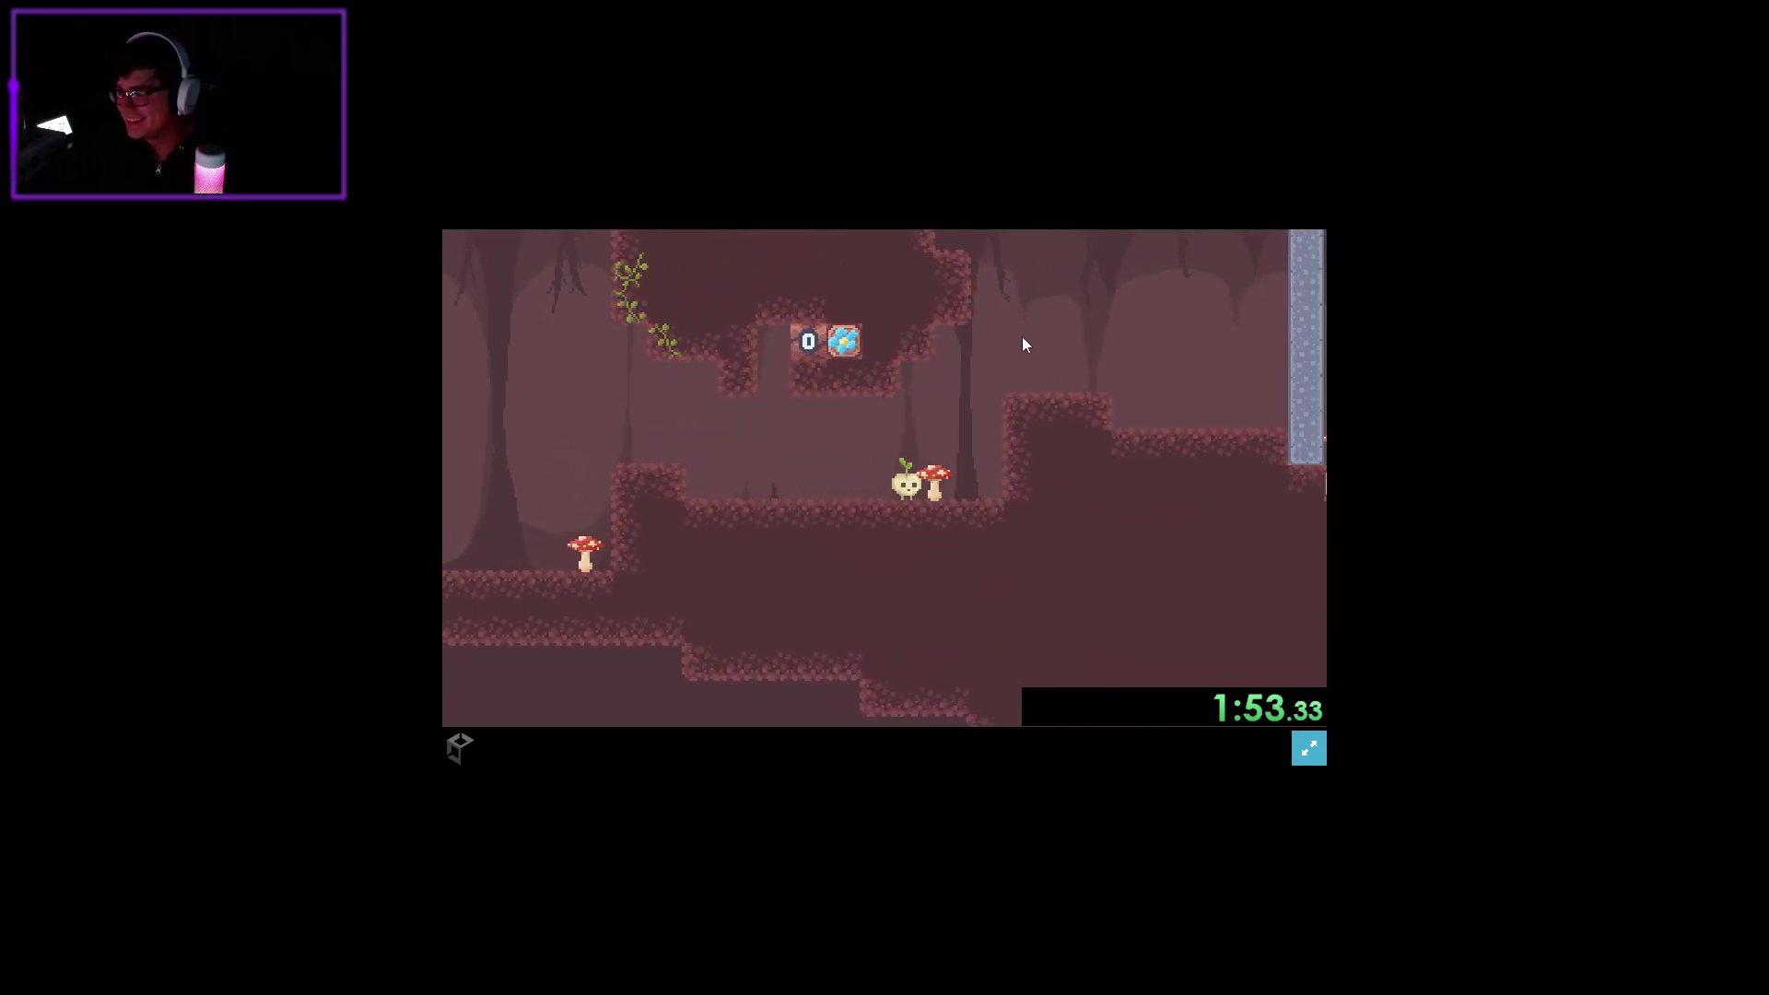
key("space")
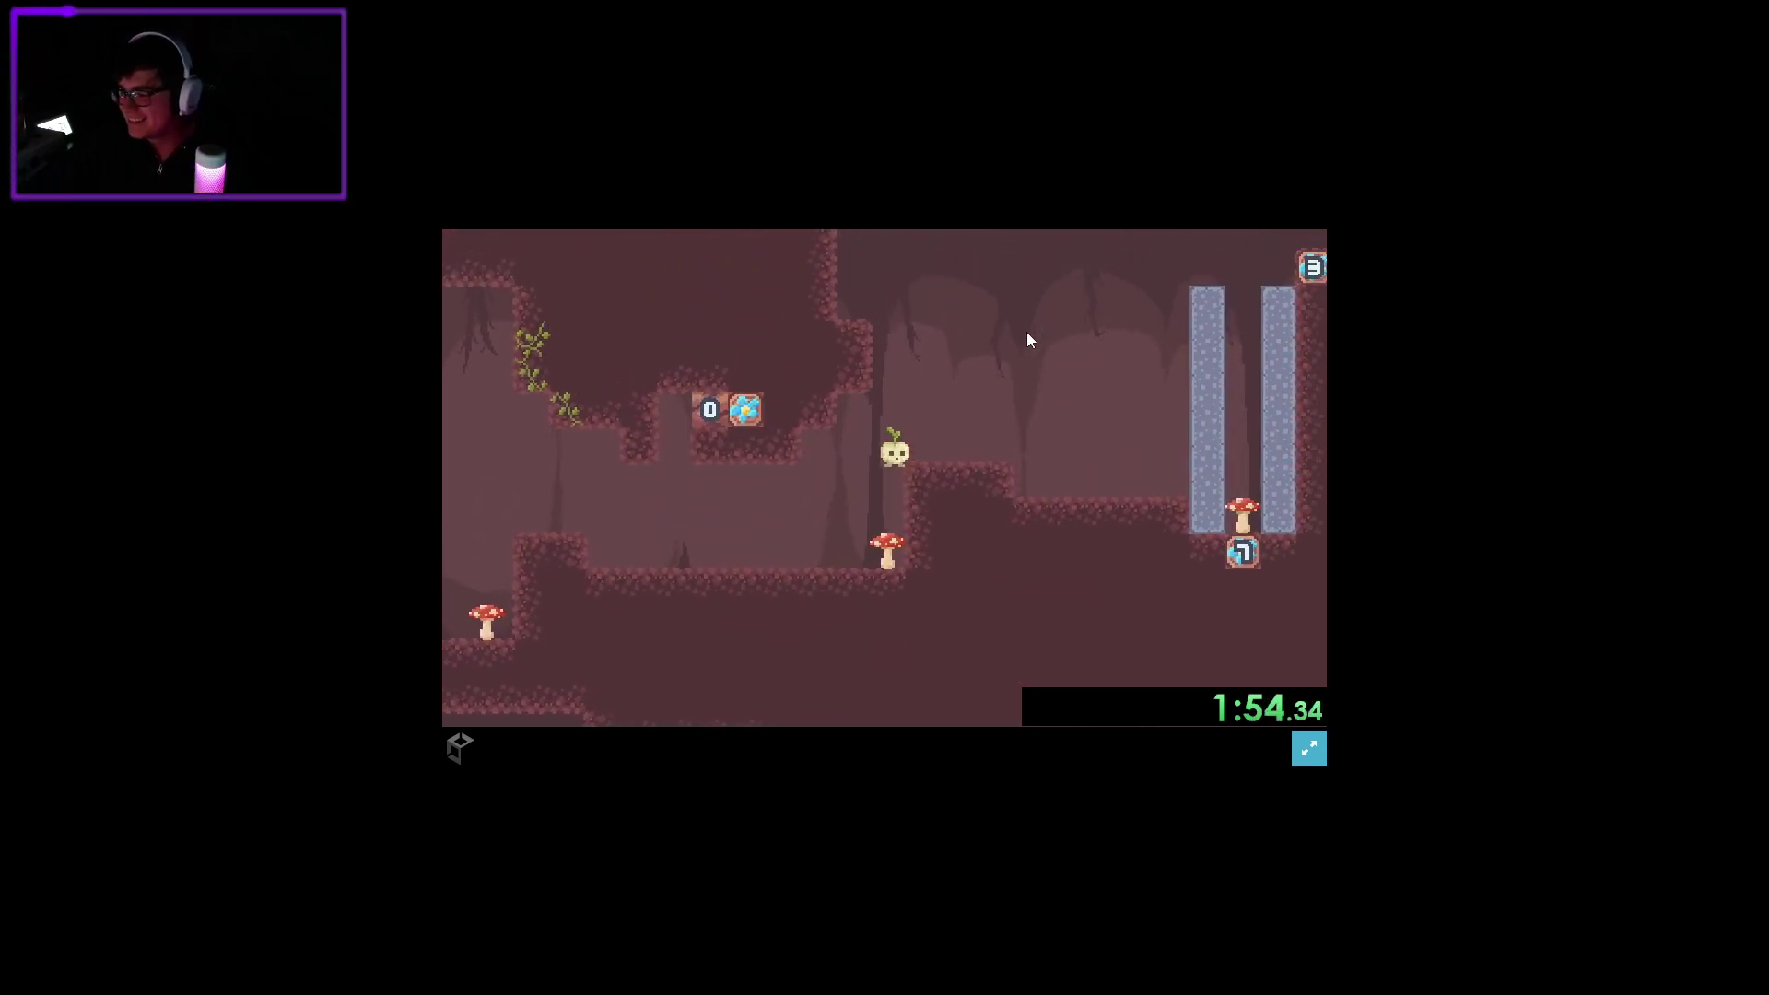
key("Right")
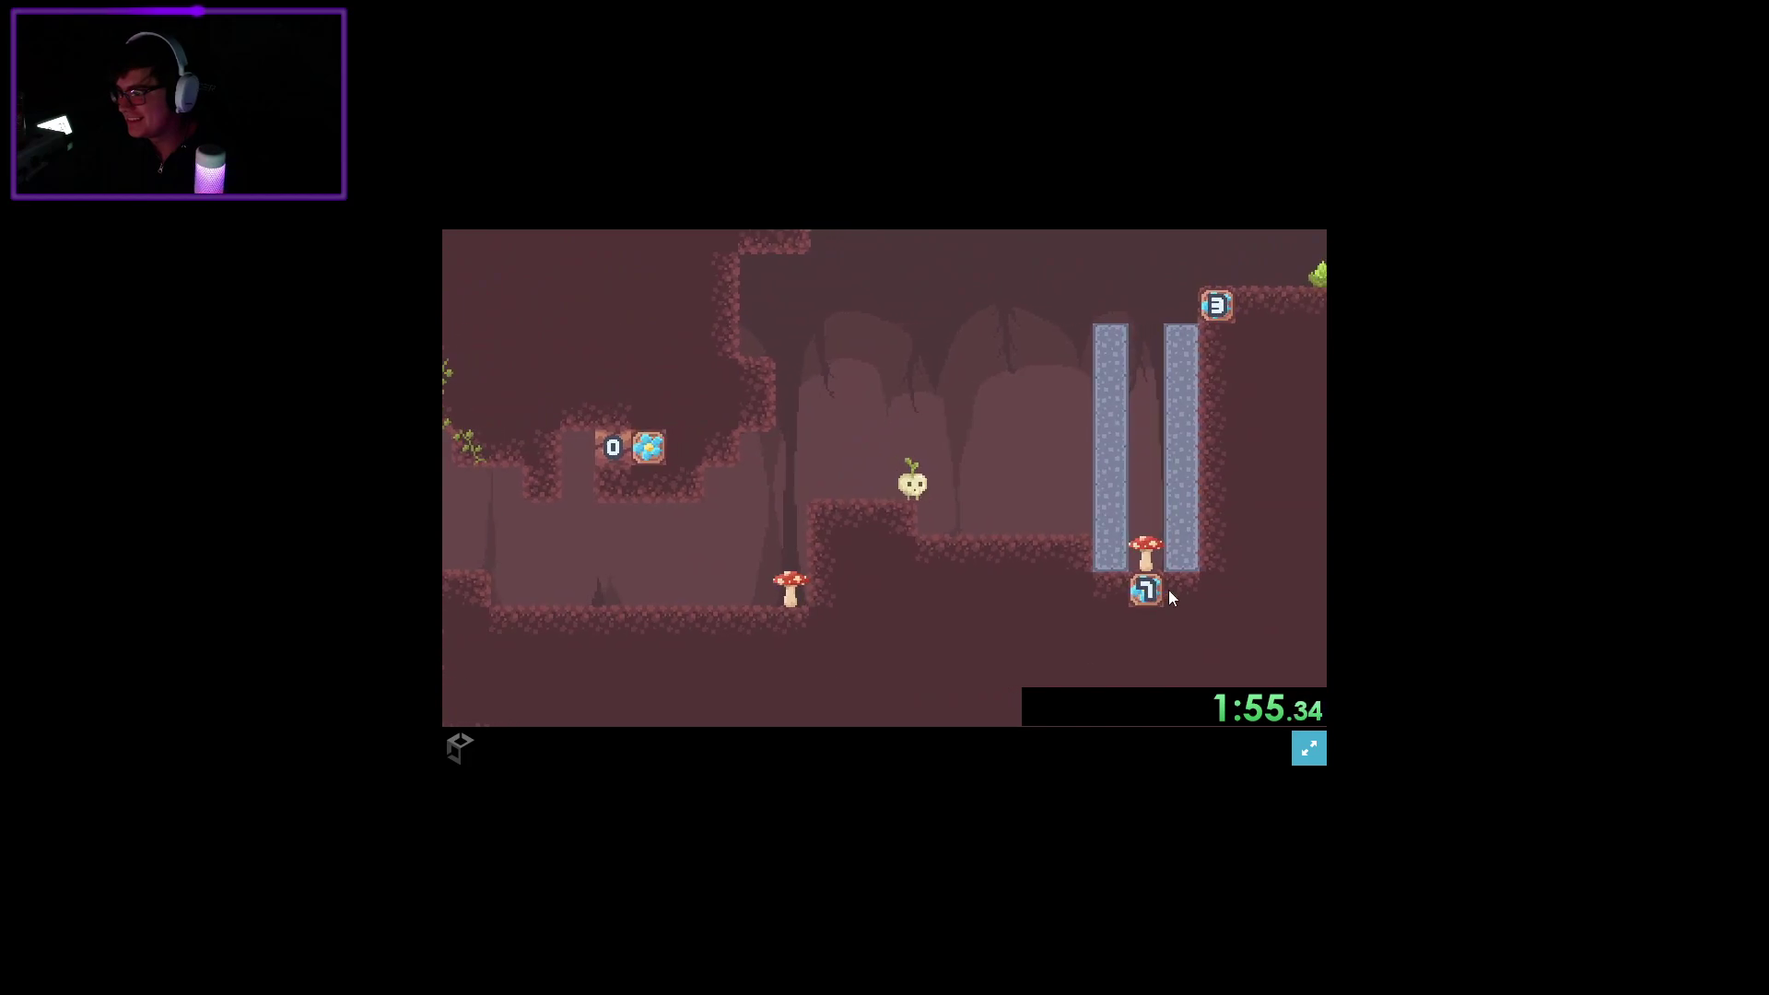
Grow stalks to lift the mushroom between the pillars, bounce up, and land beside the crate.
left_click_drag(1107, 583, 1105, 452)
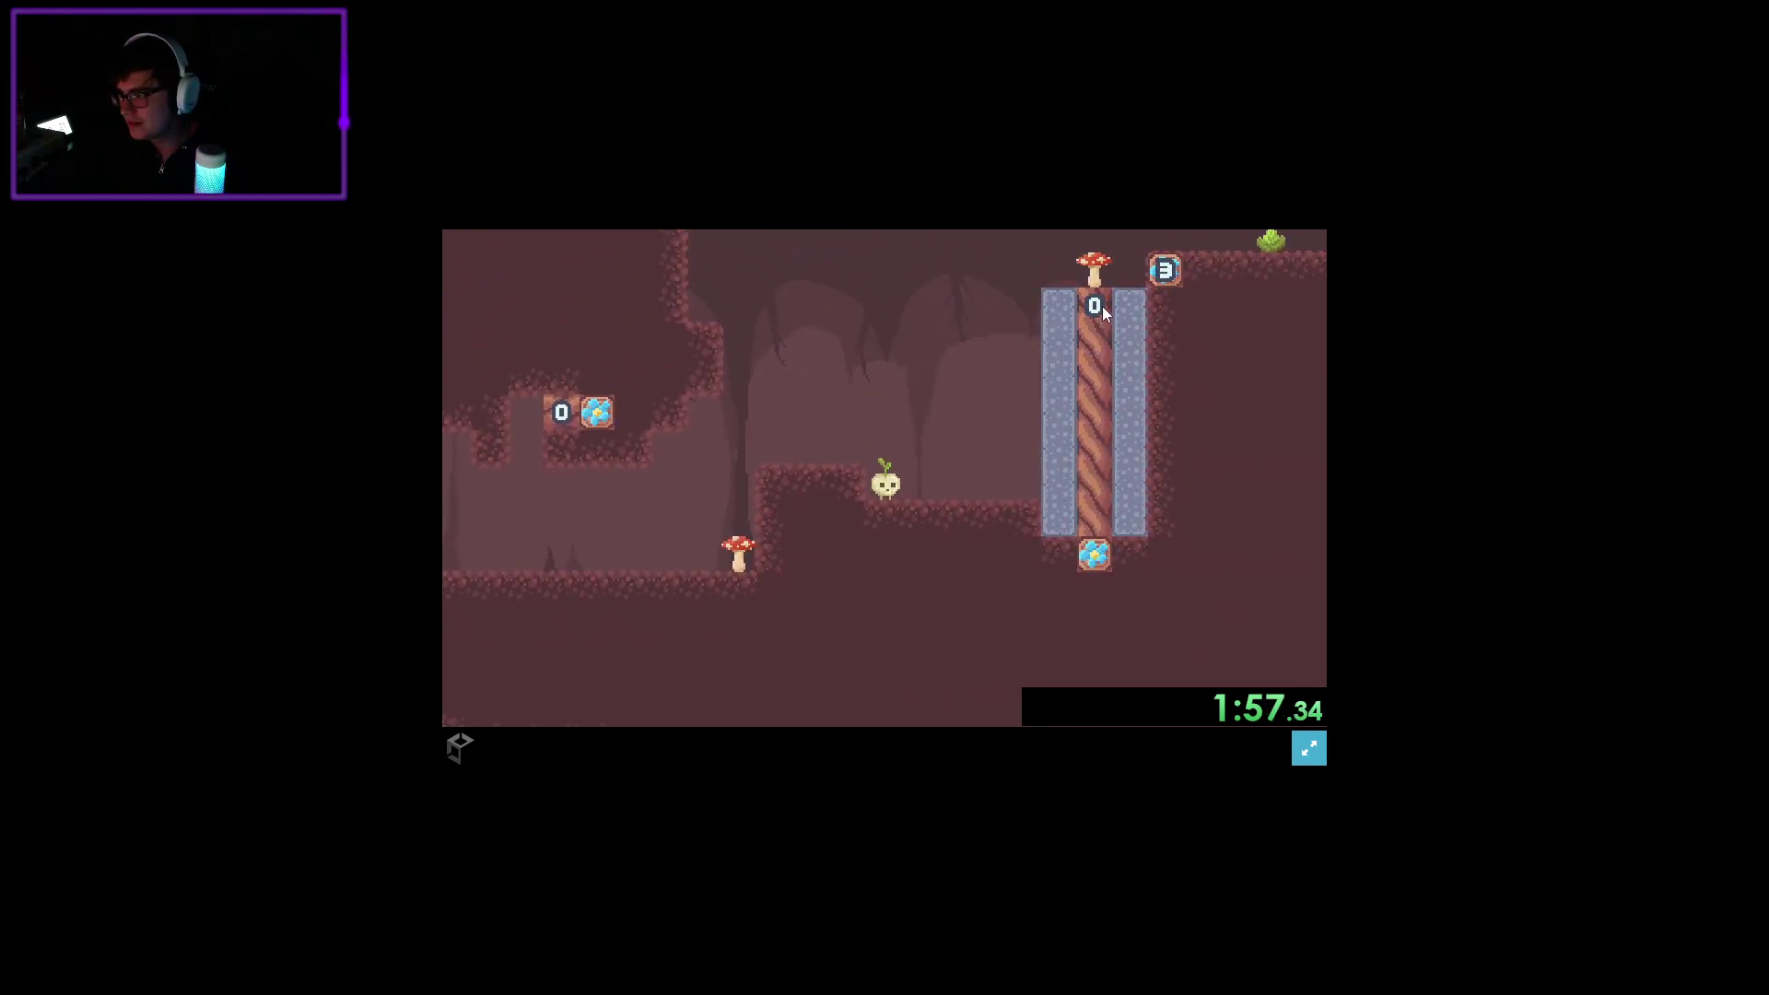
left_click_drag(1166, 271, 1091, 278)
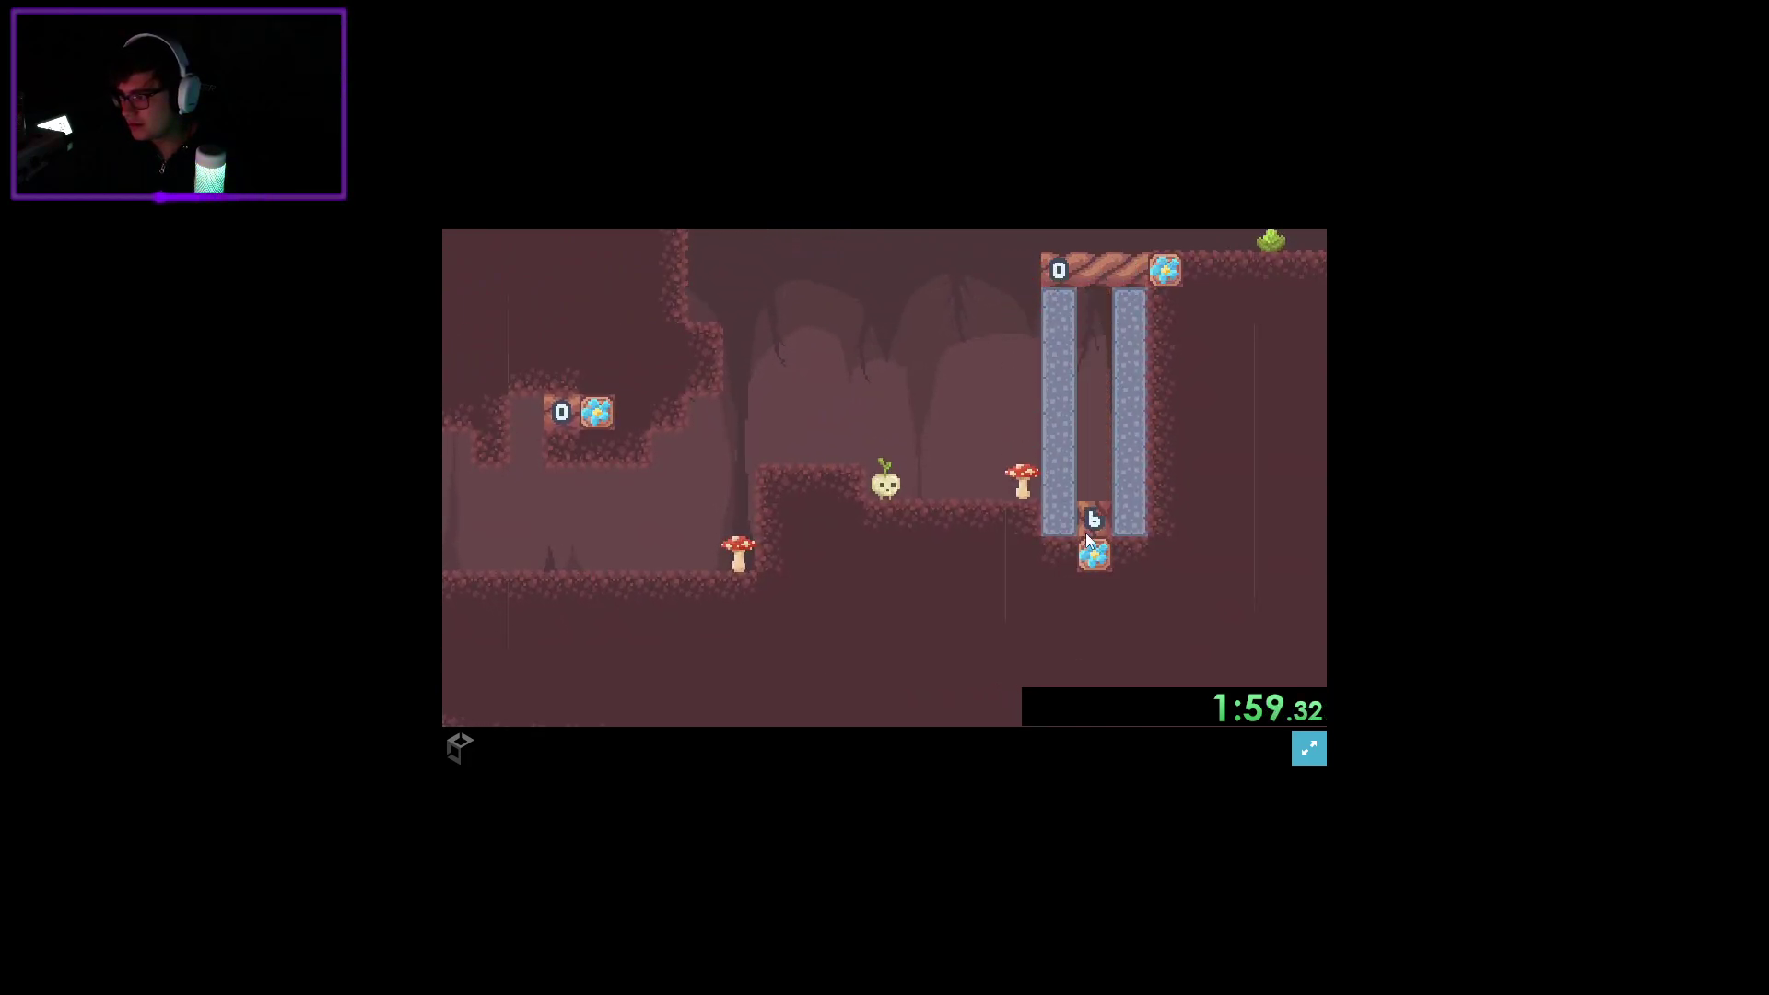
key("Right")
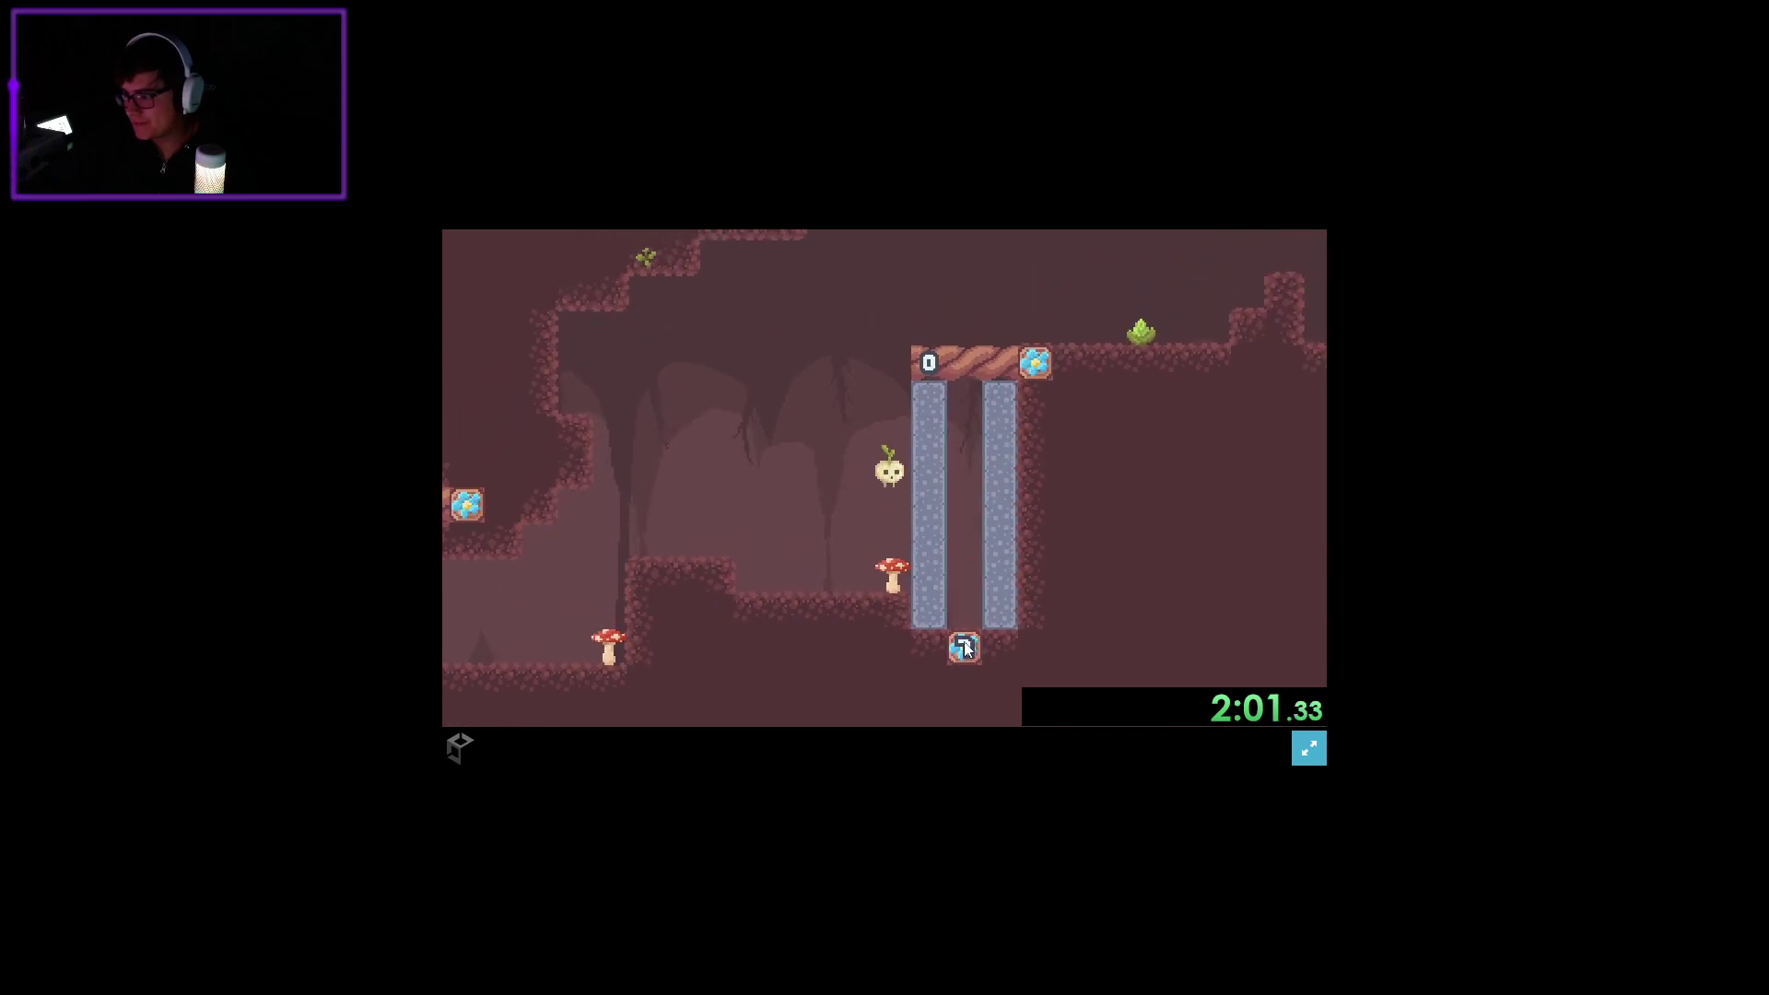
left_click_drag(963, 650, 895, 420)
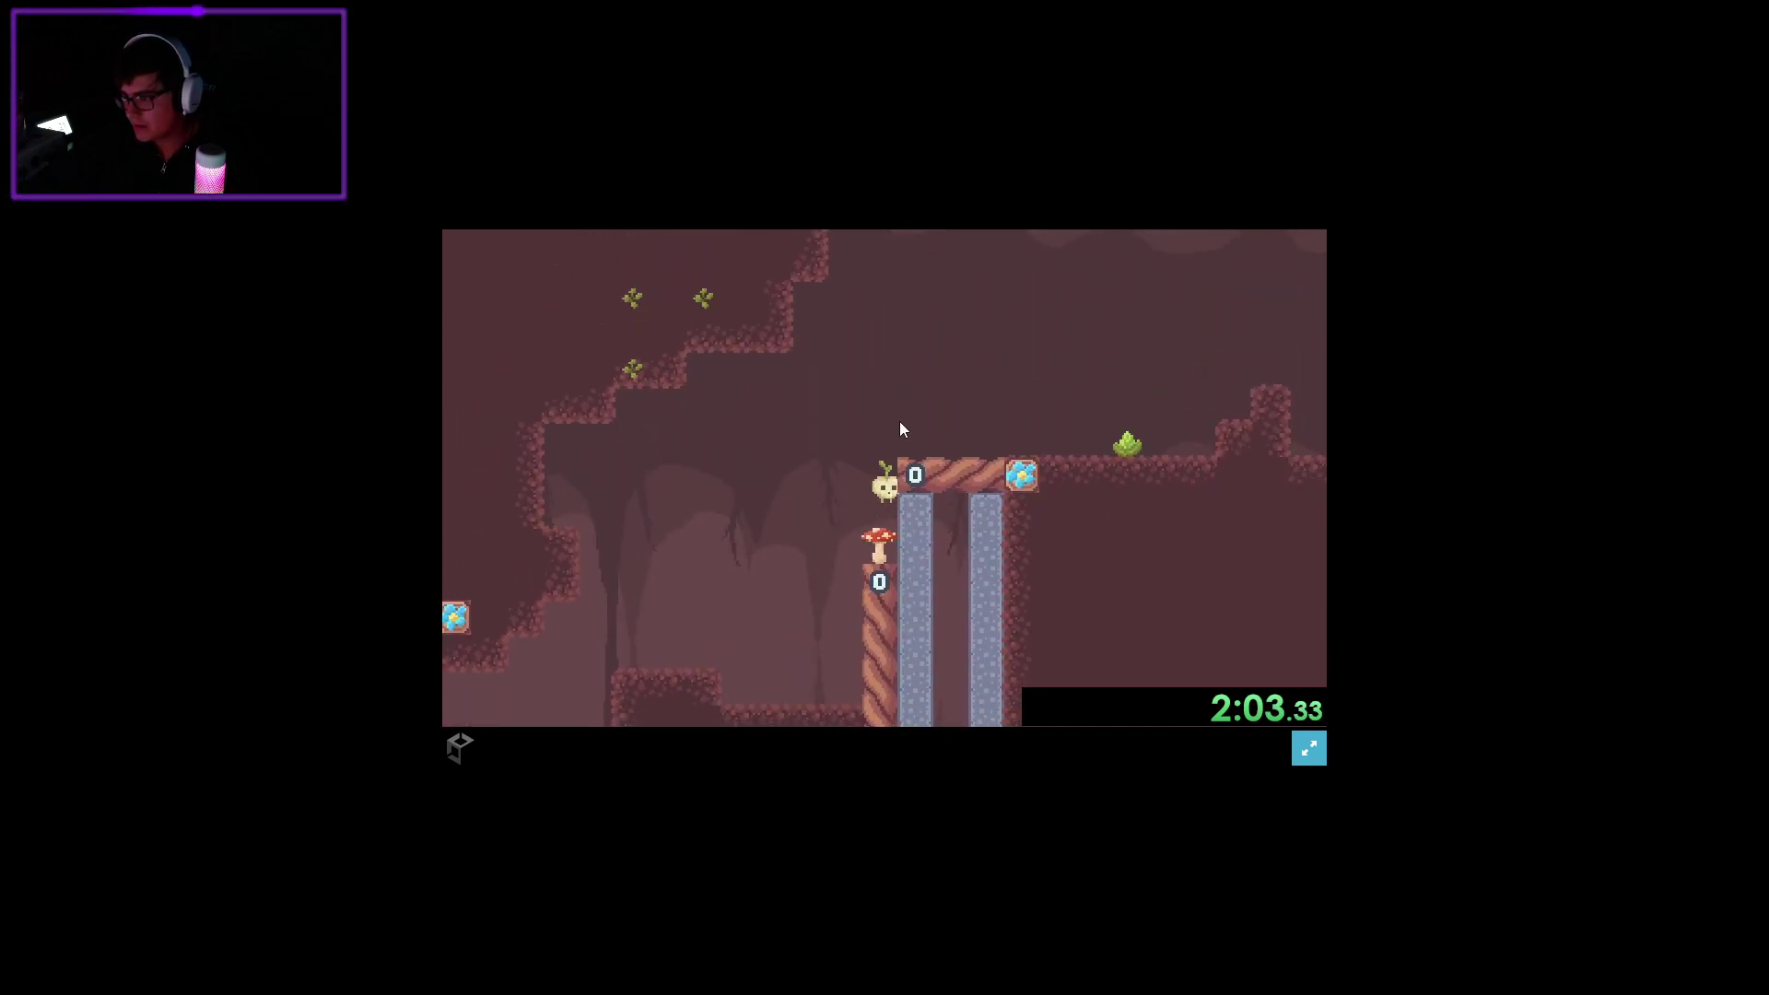
key("Right")
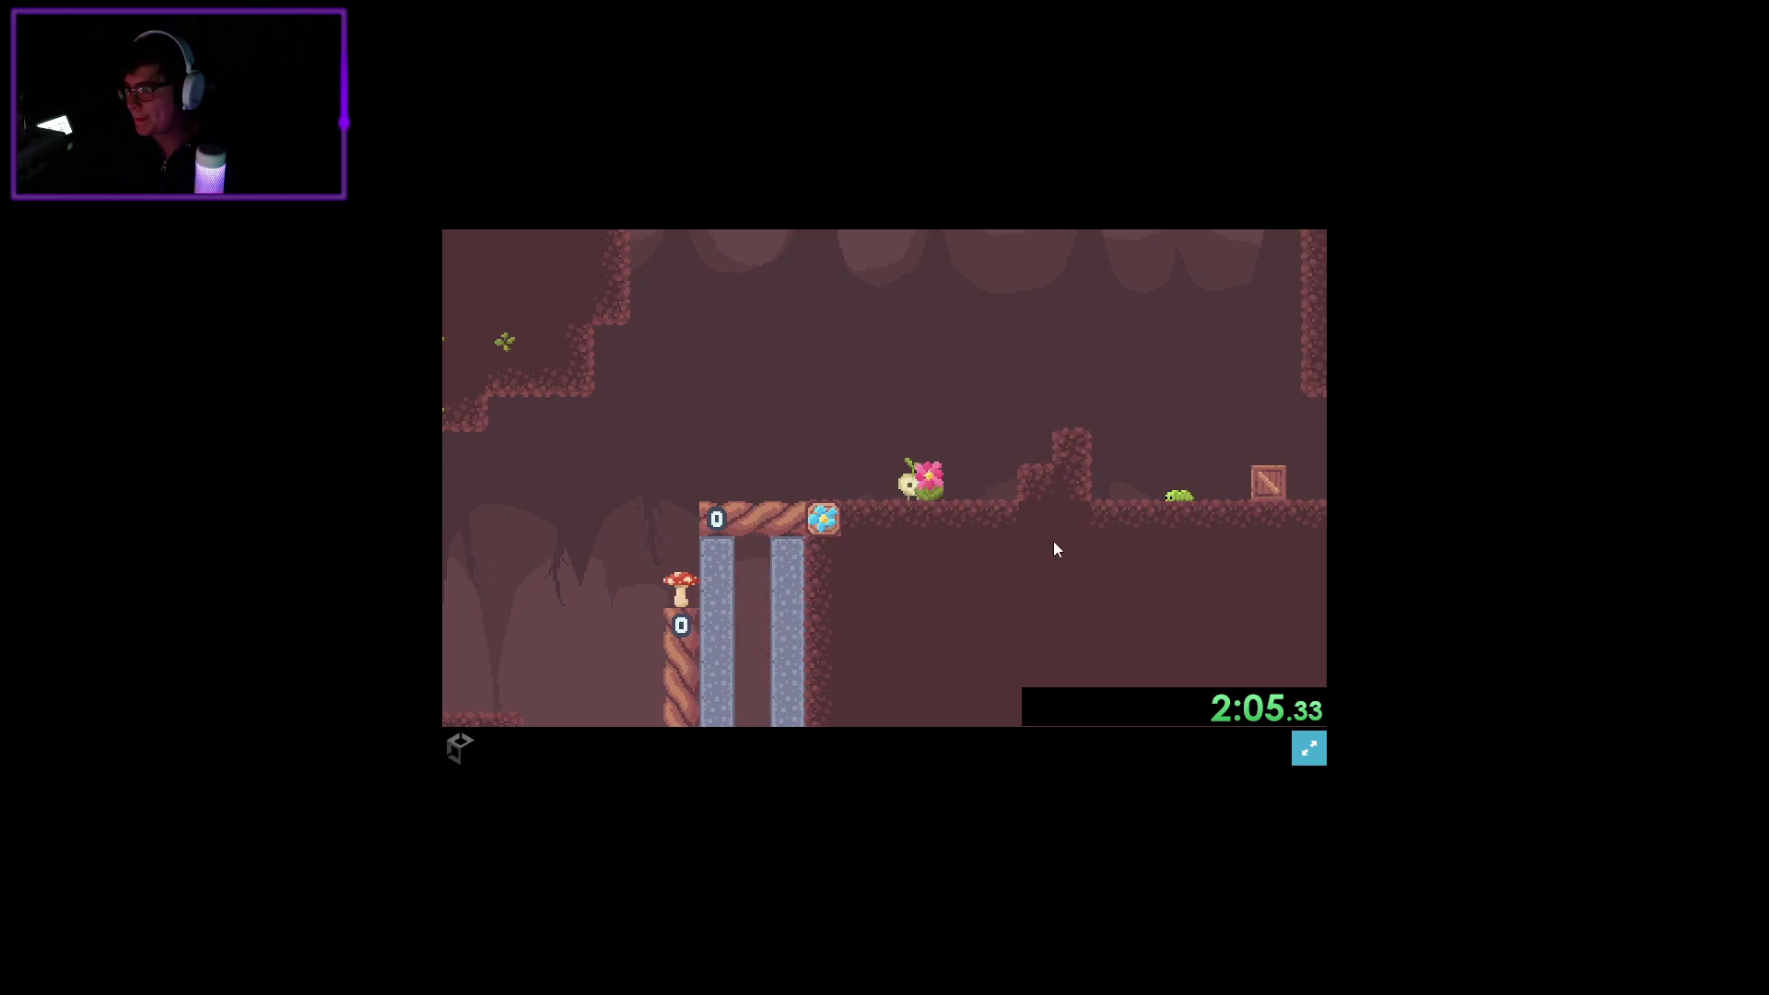
key("Right")
key("Up")
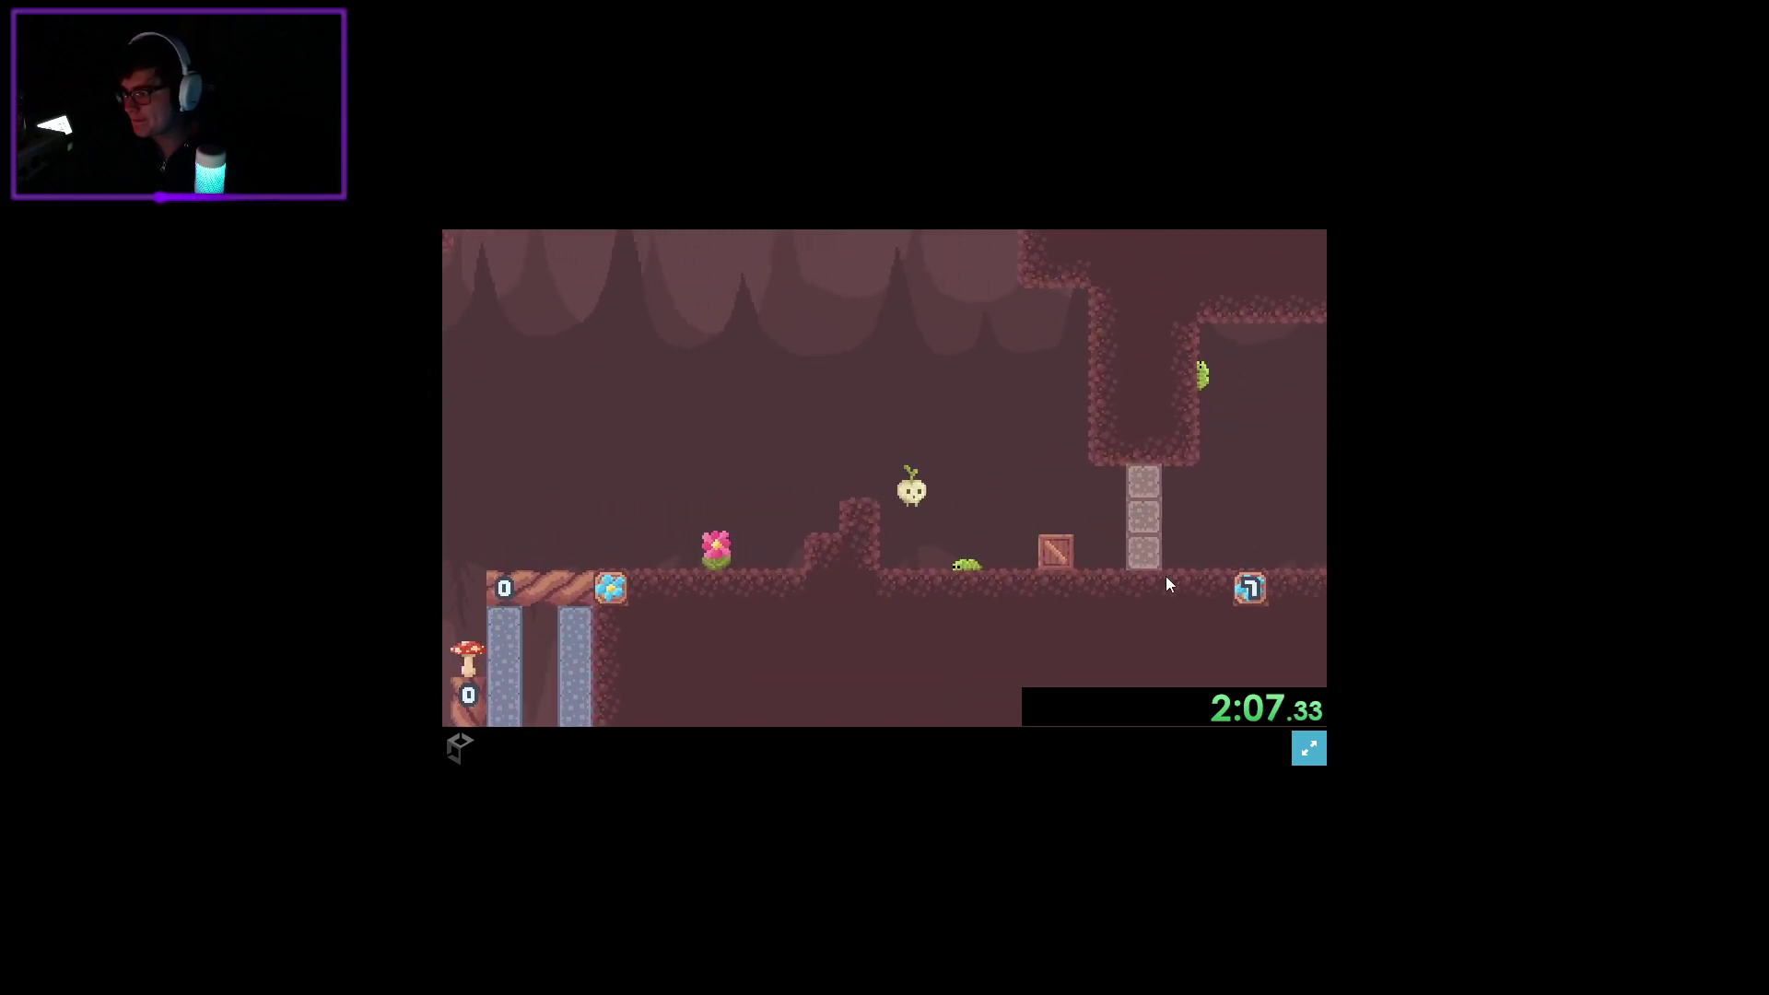
key("Right")
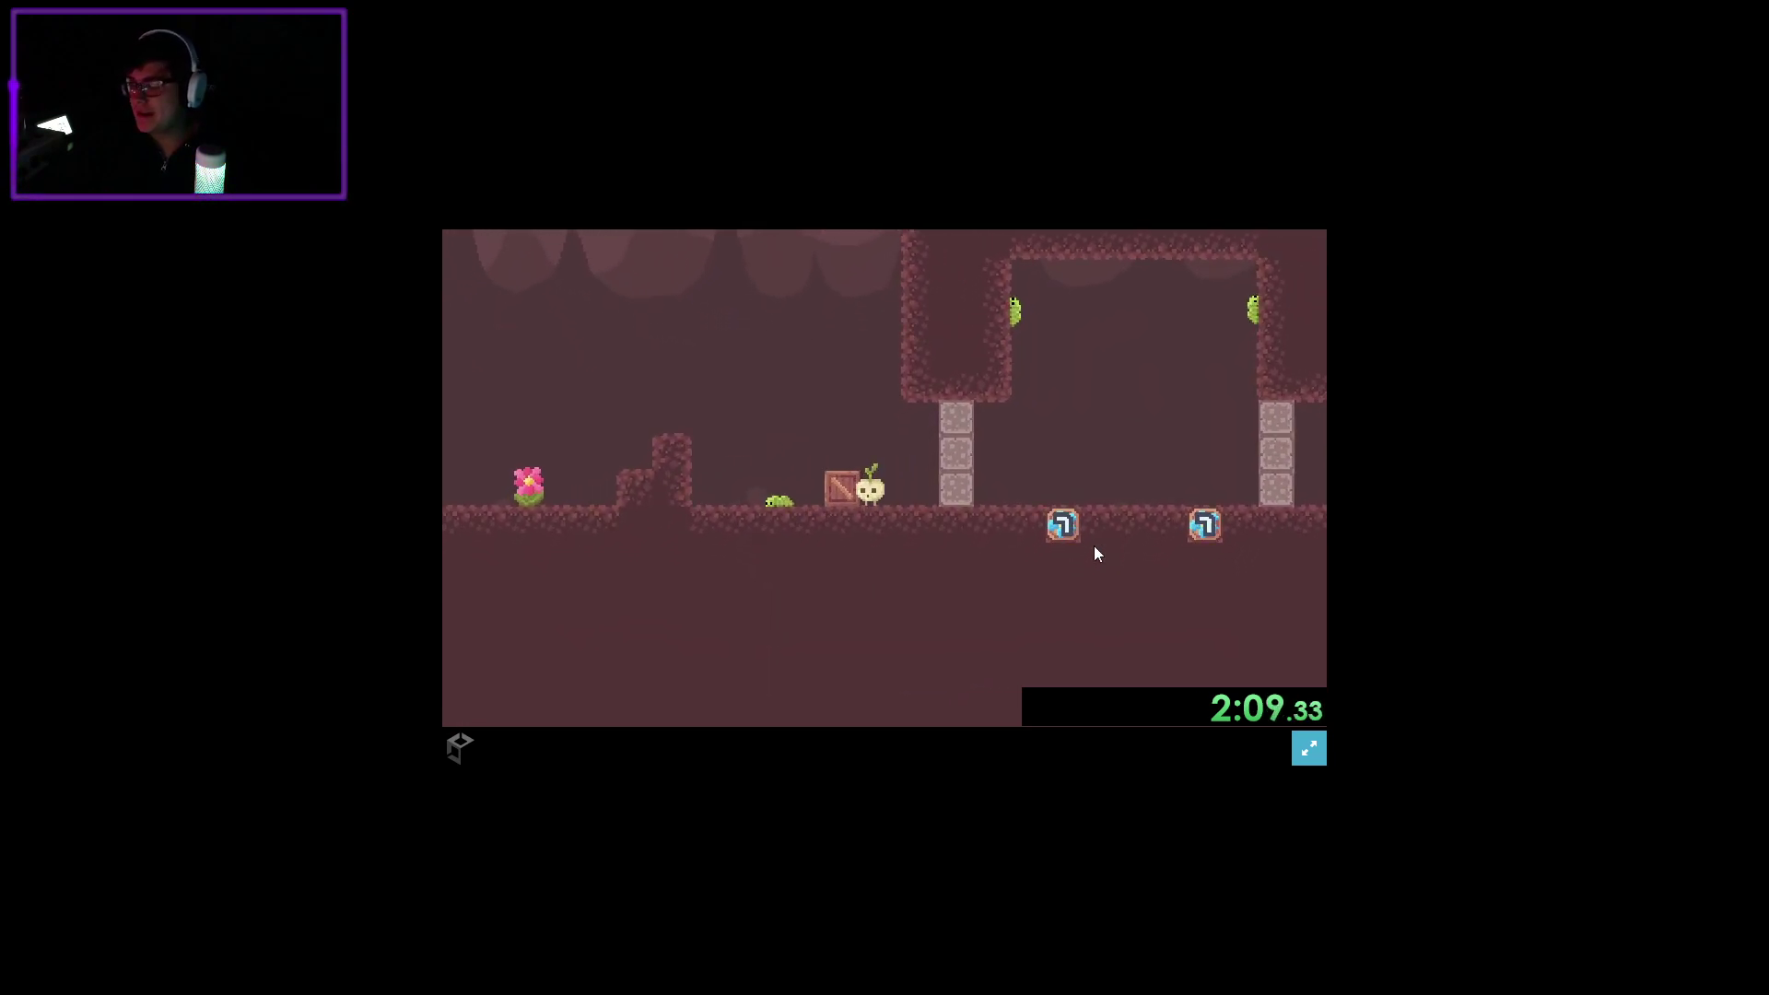
Pass the crate and grow three vines from the flower tiles while moving up the slope.
key("Right")
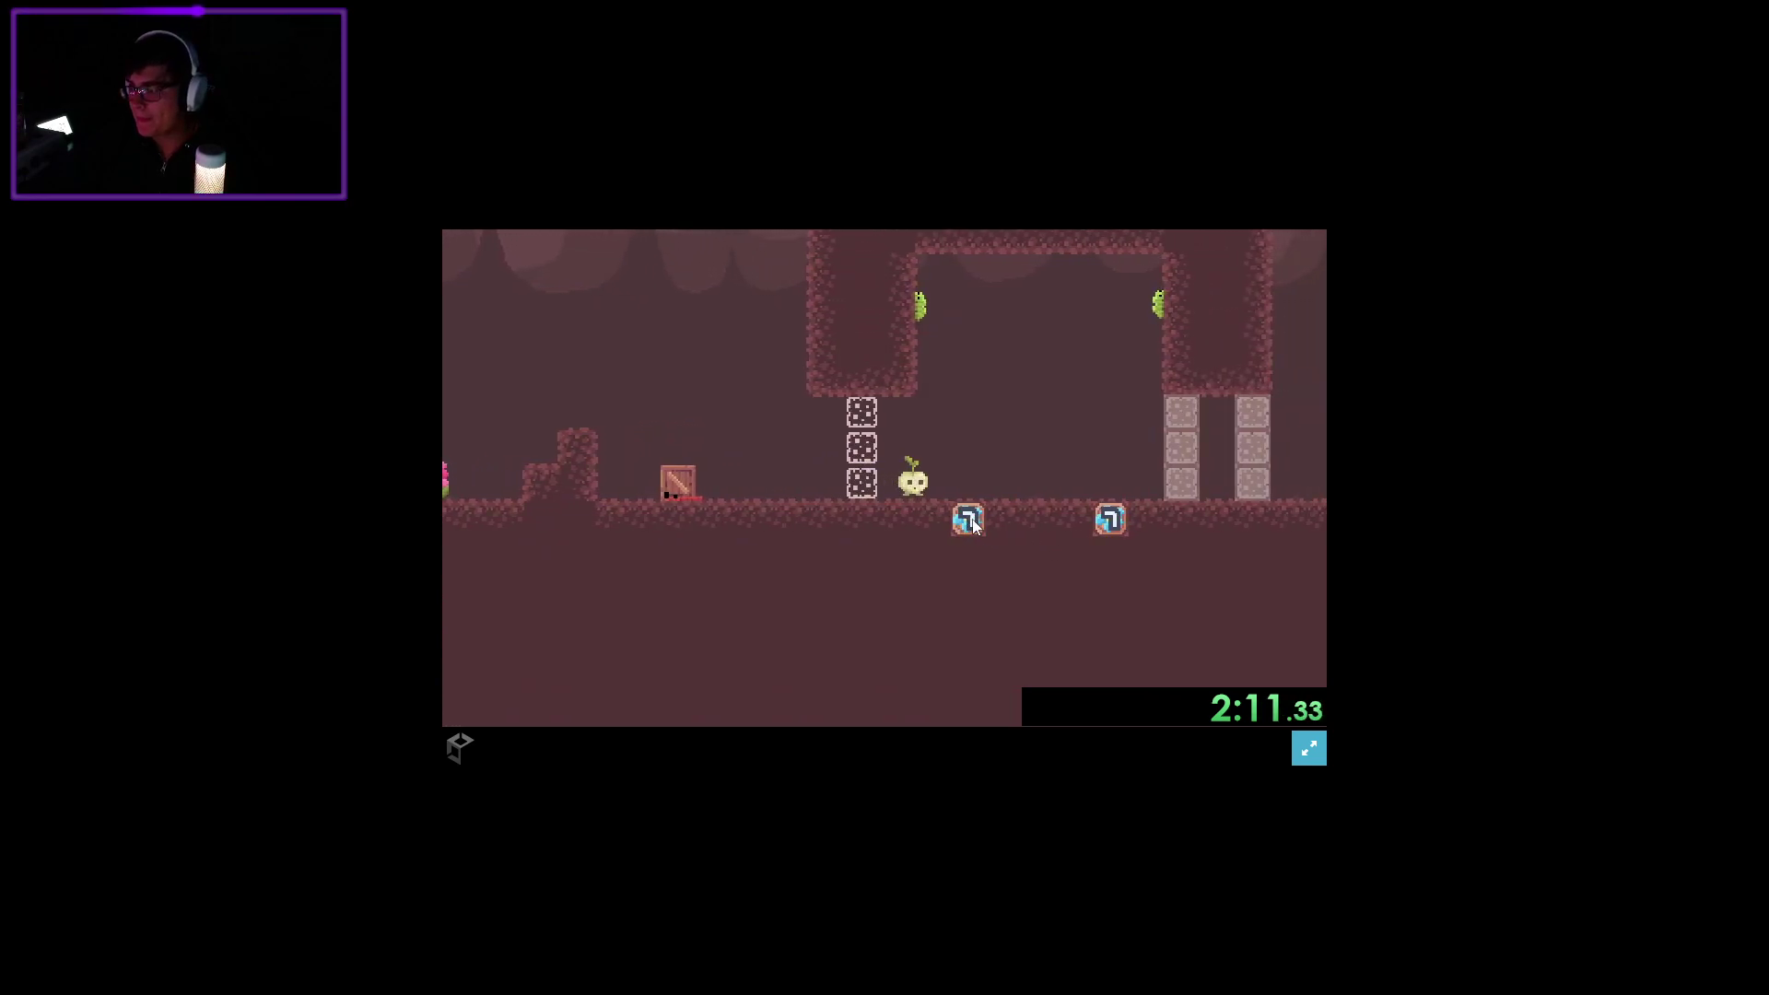
key("Right")
left_click_drag(884, 525, 790, 305)
mouse_move(929, 542)
left_mouse_down()
mouse_move(862, 377)
mouse_move(948, 335)
left_mouse_up()
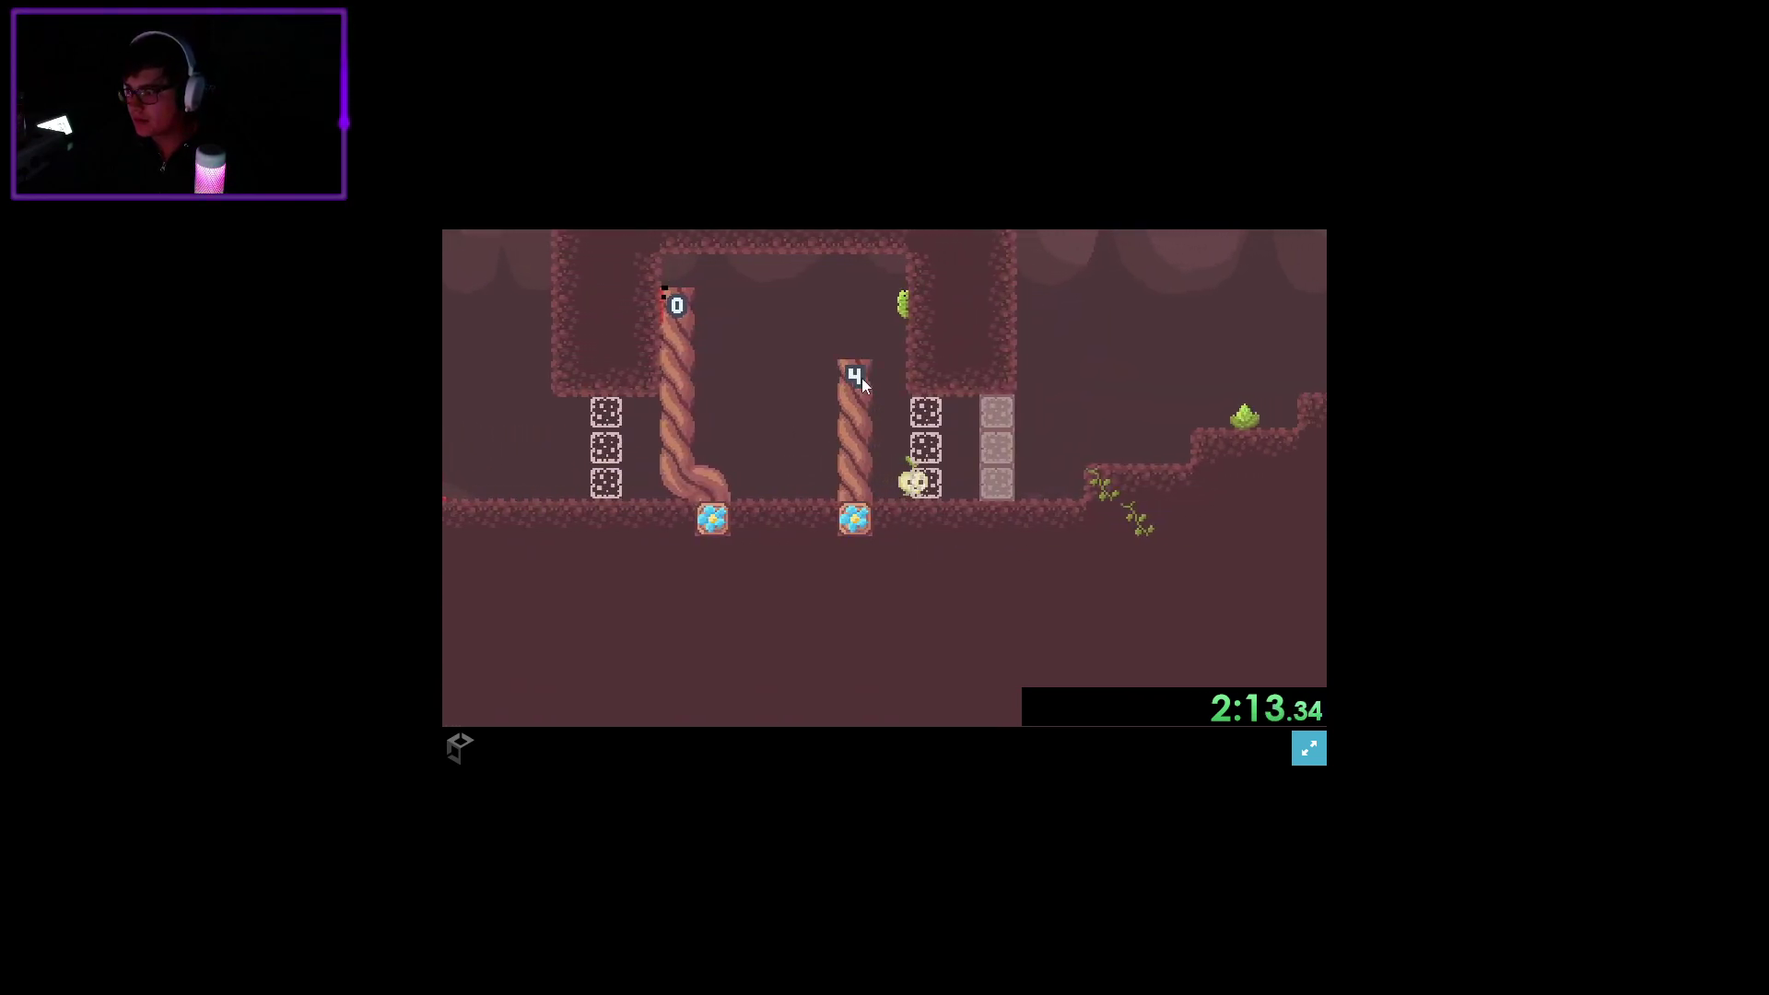
key("Right")
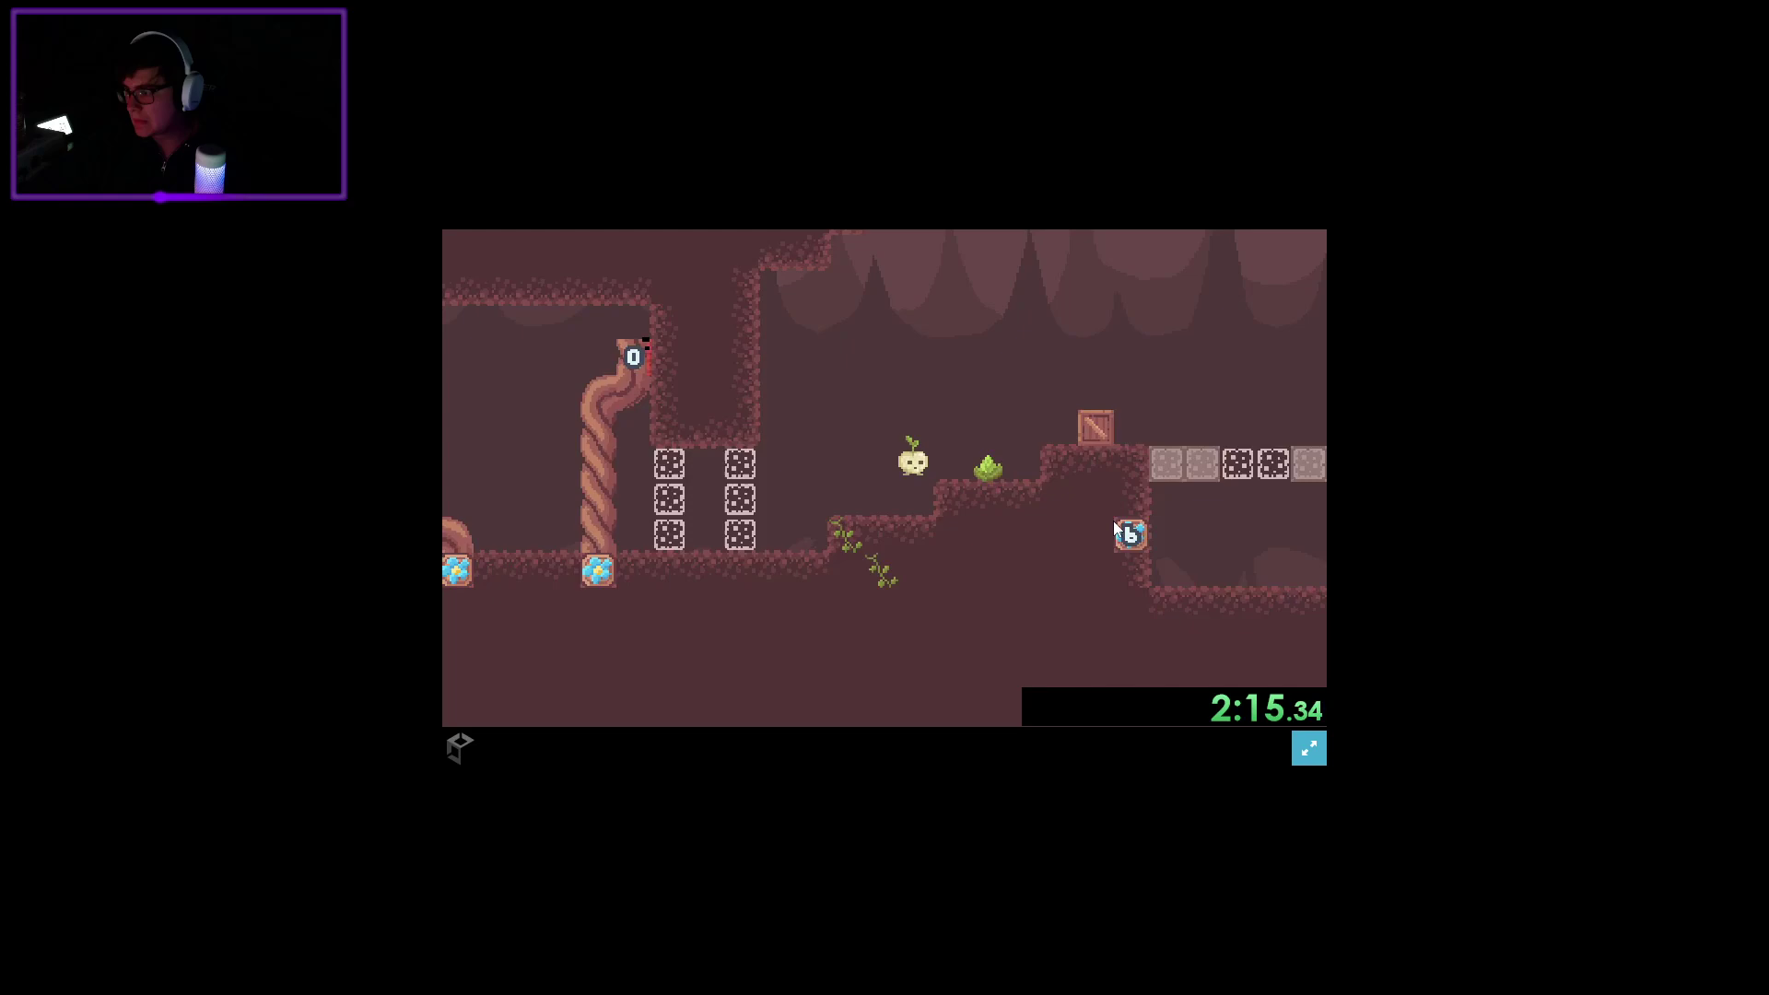
key("Right")
left_click_drag(1083, 568, 1096, 525)
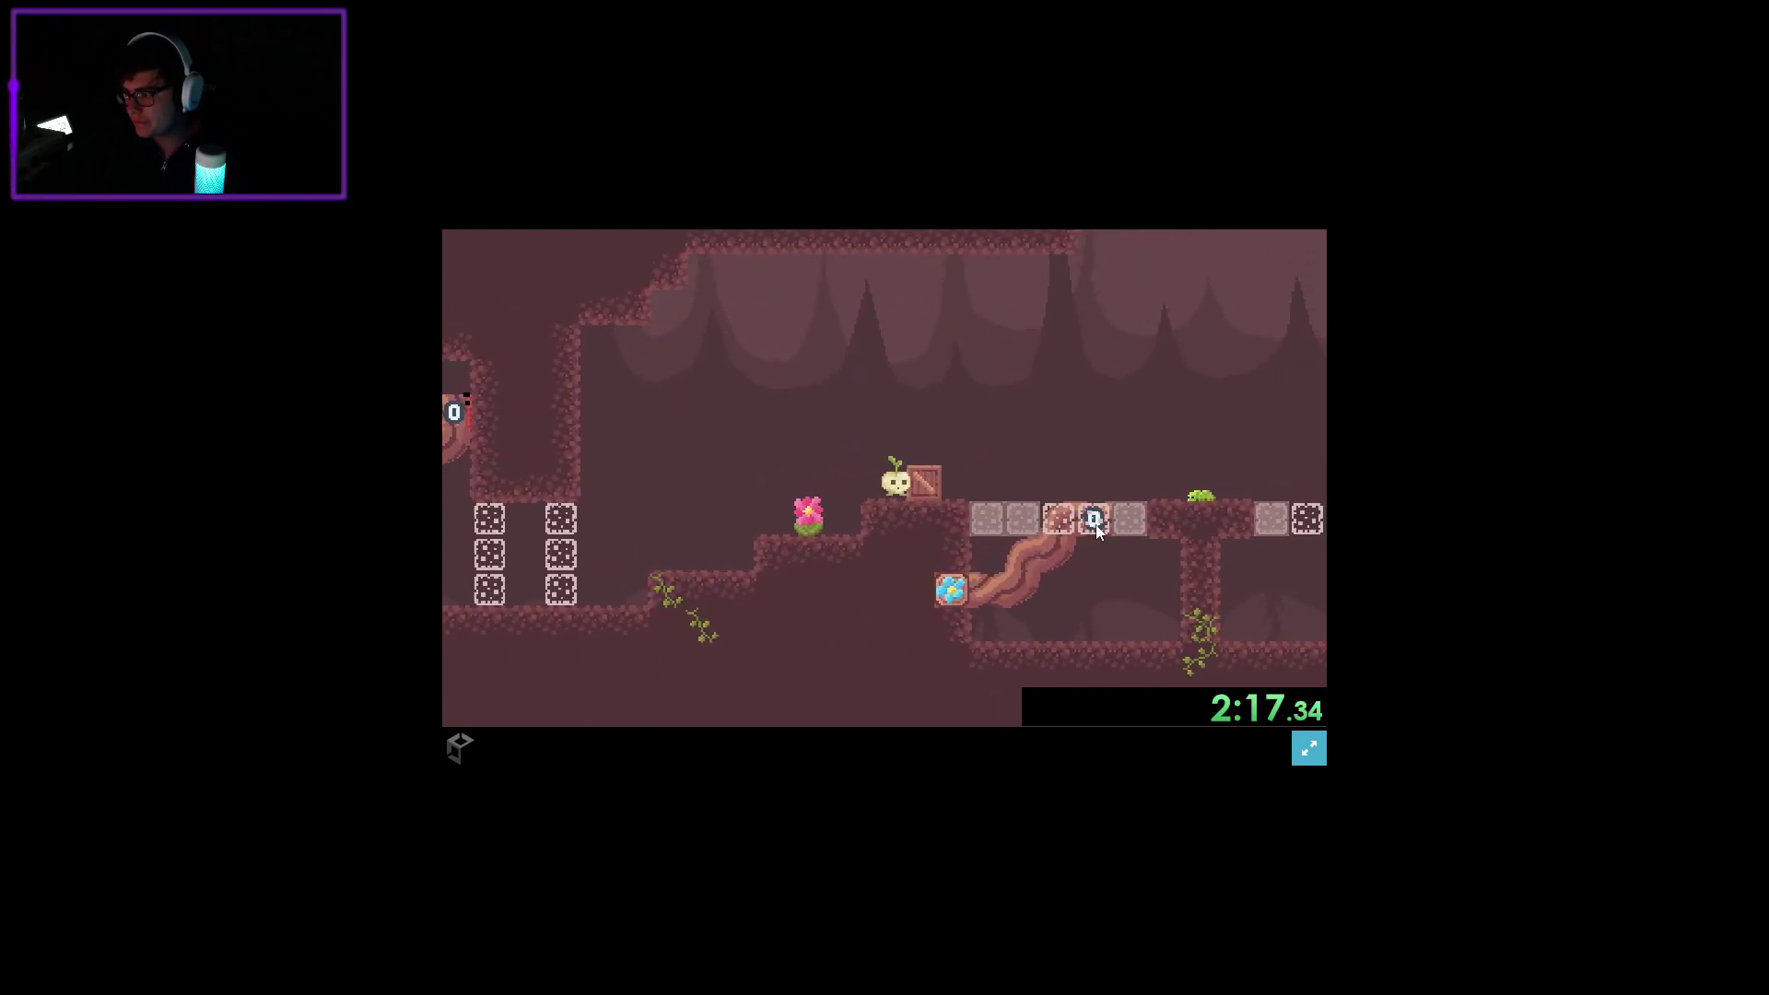
Push the crate across the block bridge, jump onto it, and climb the stepped slope.
key("Right")
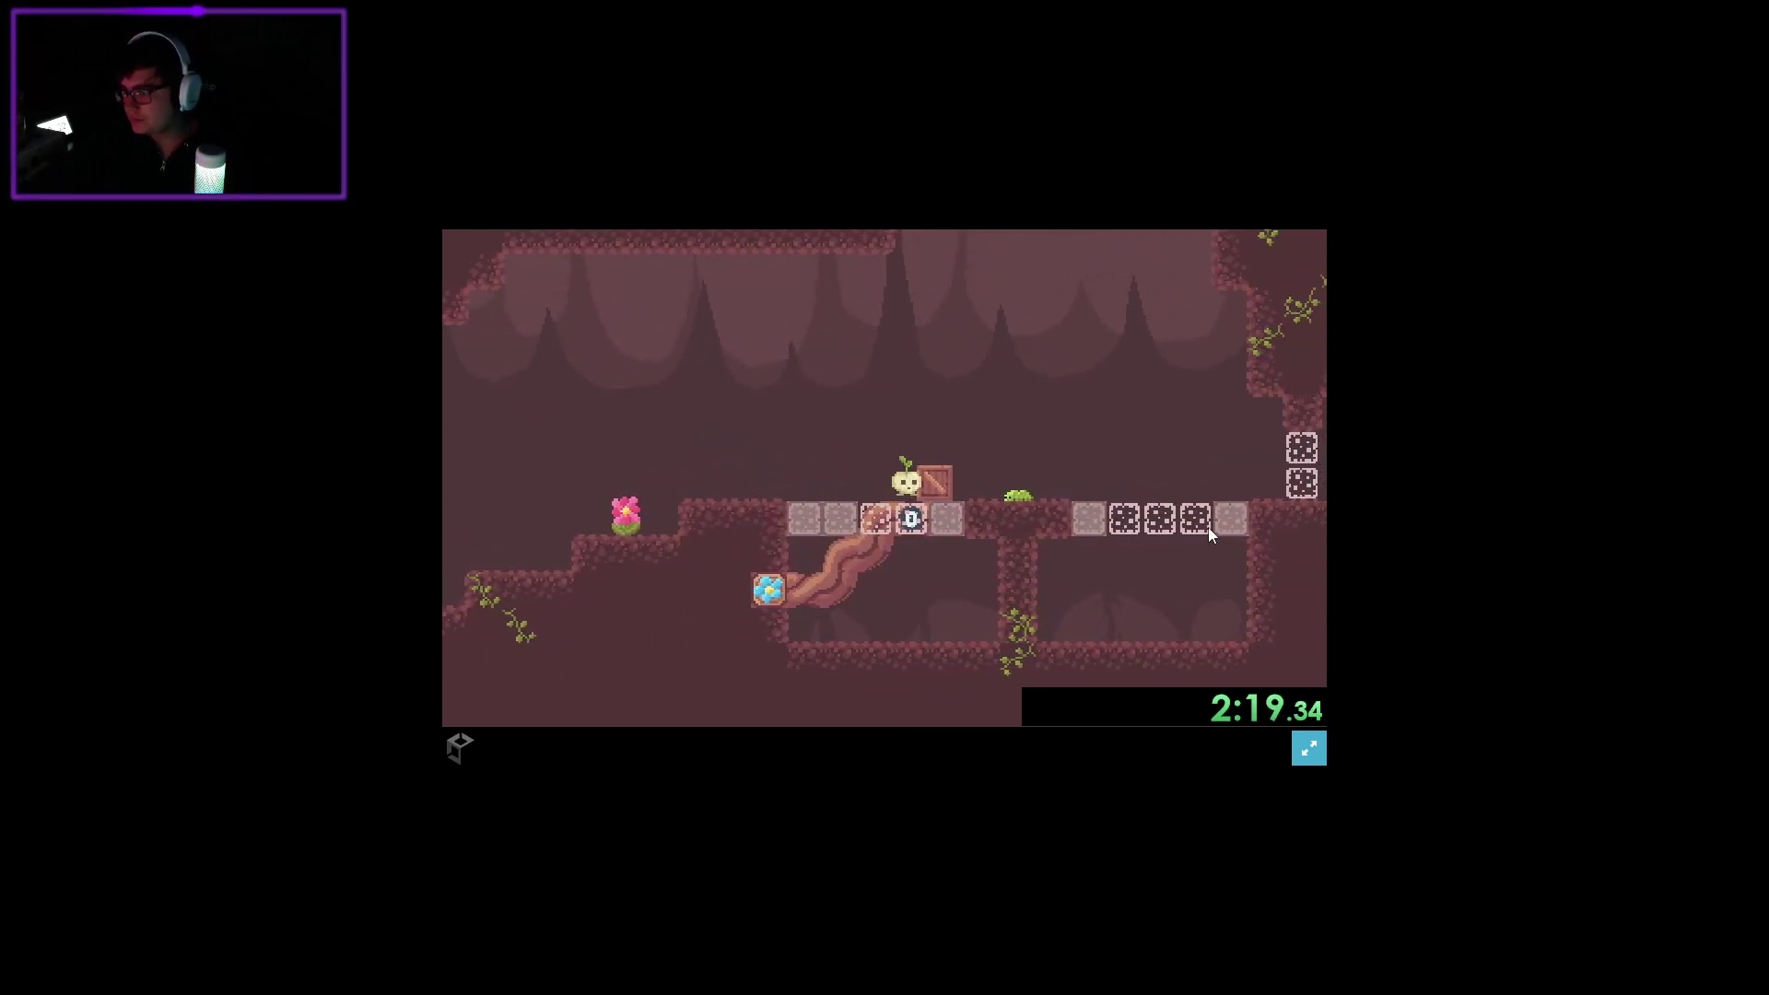
key("Right")
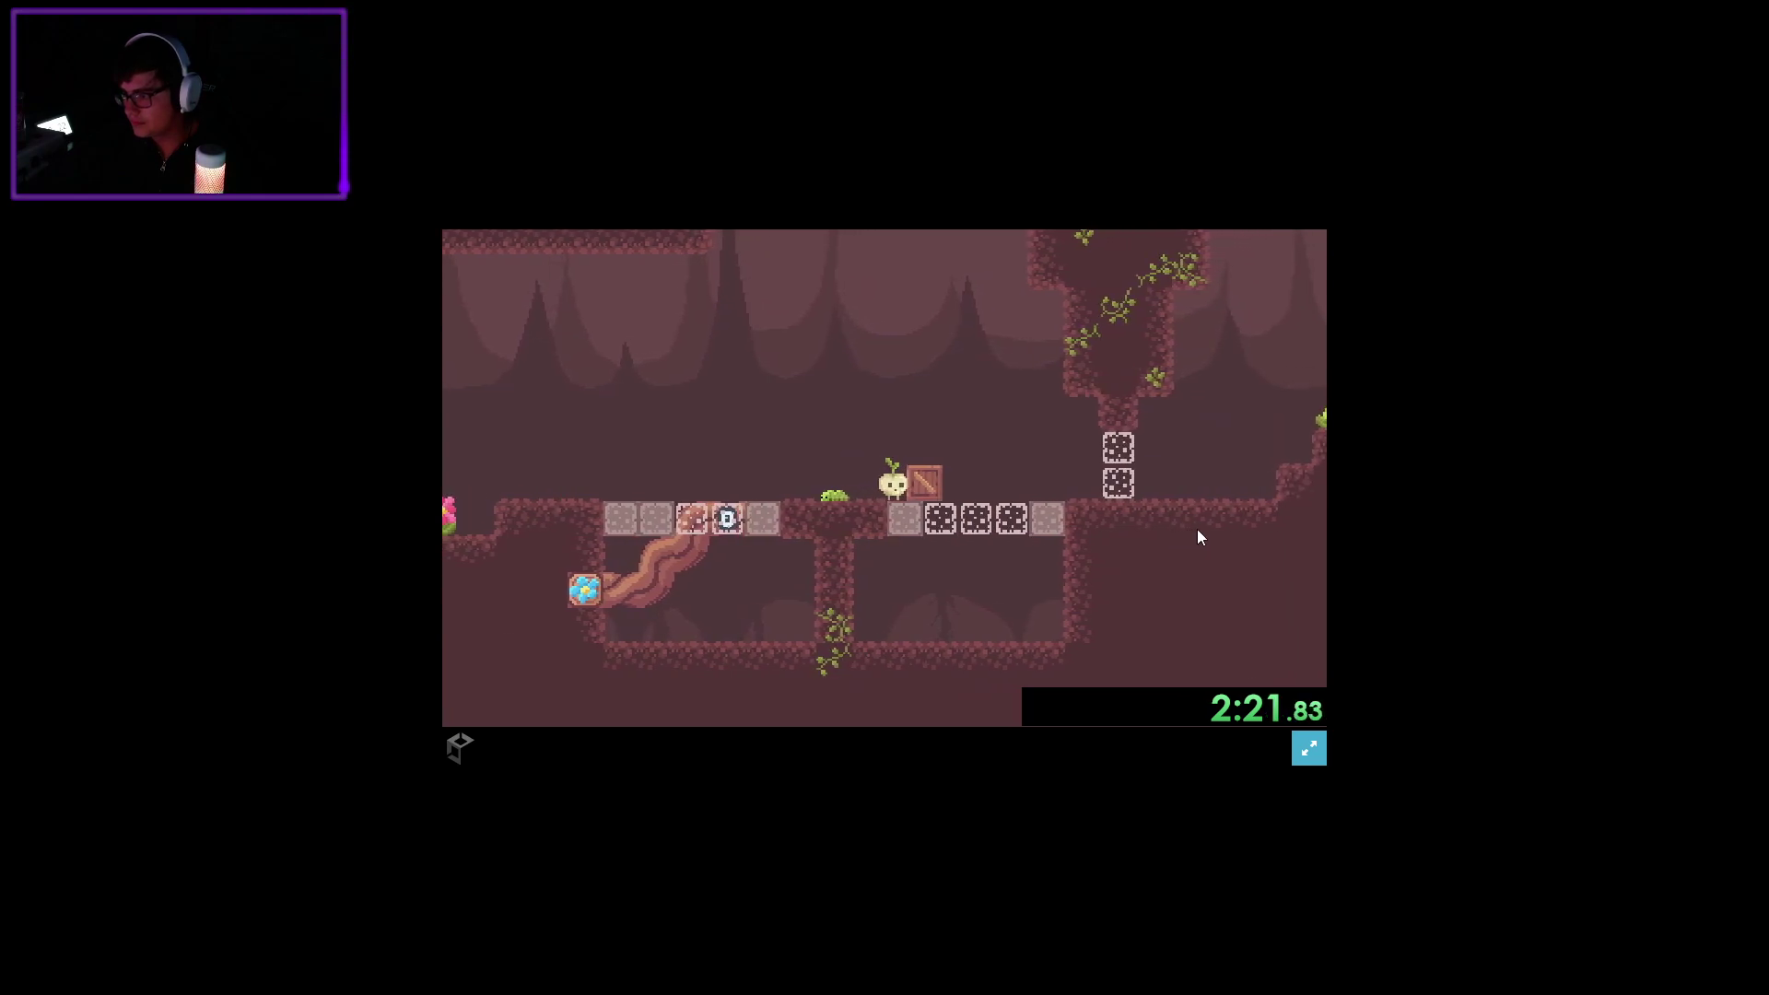
key("Left")
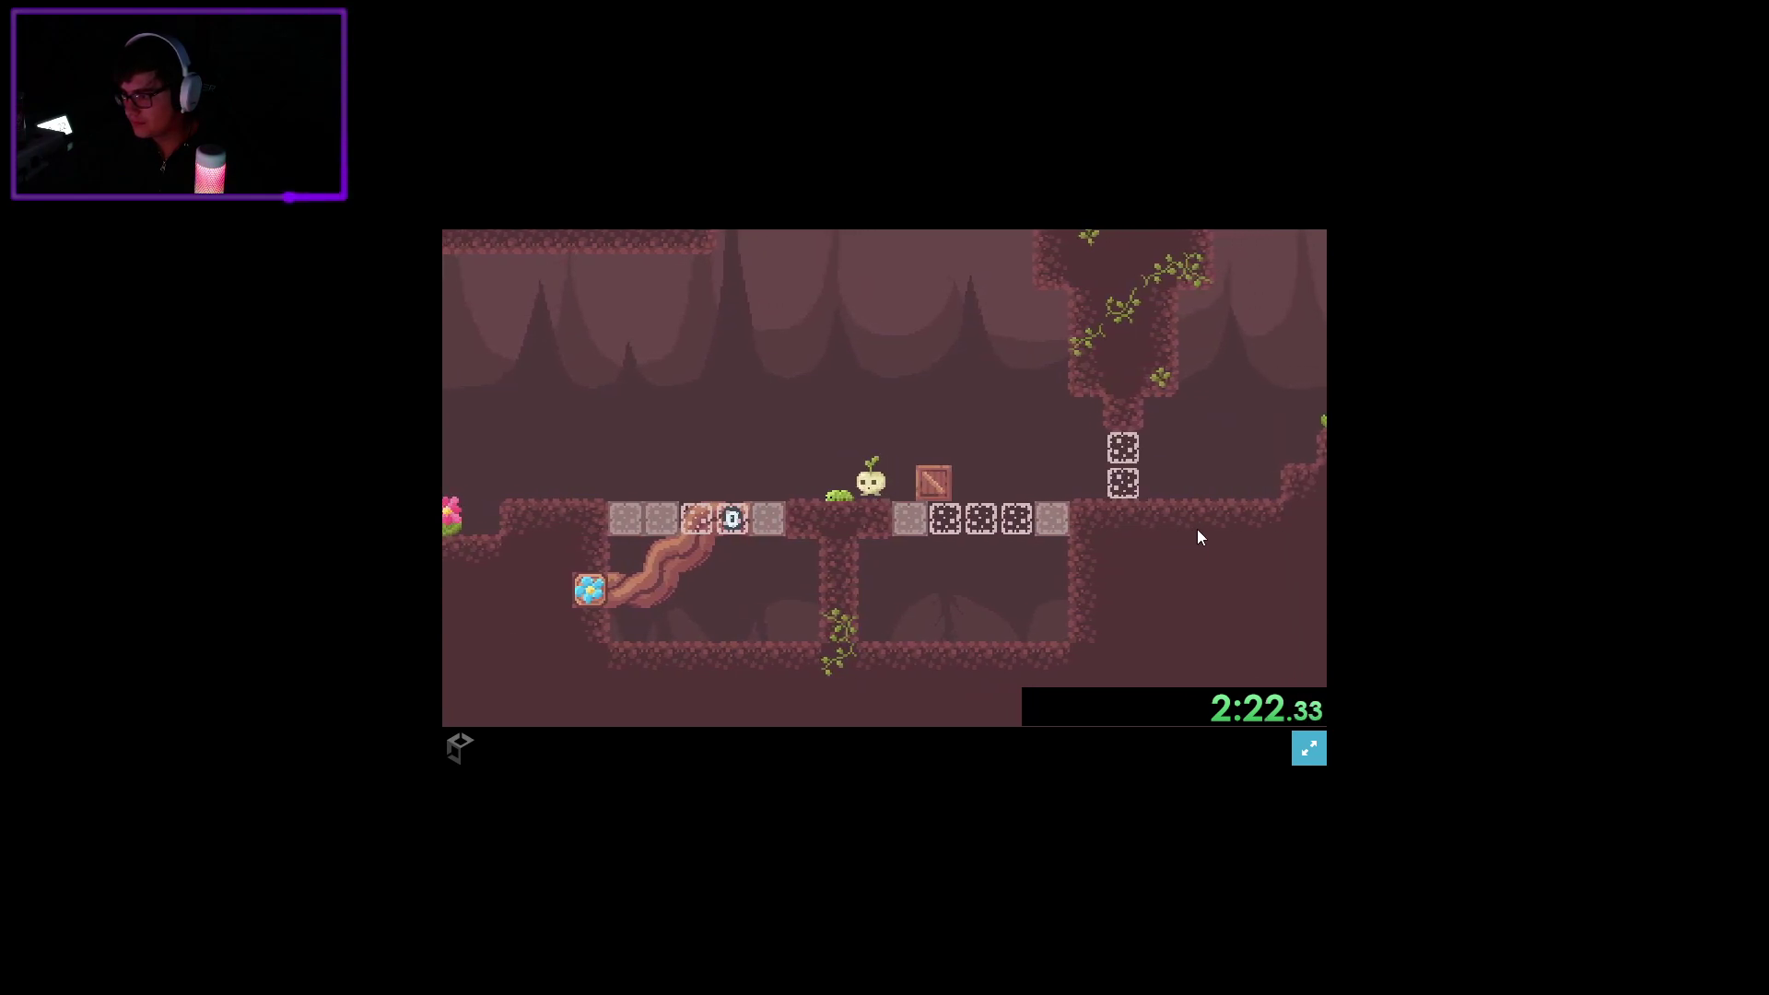
key("Up")
key("Right")
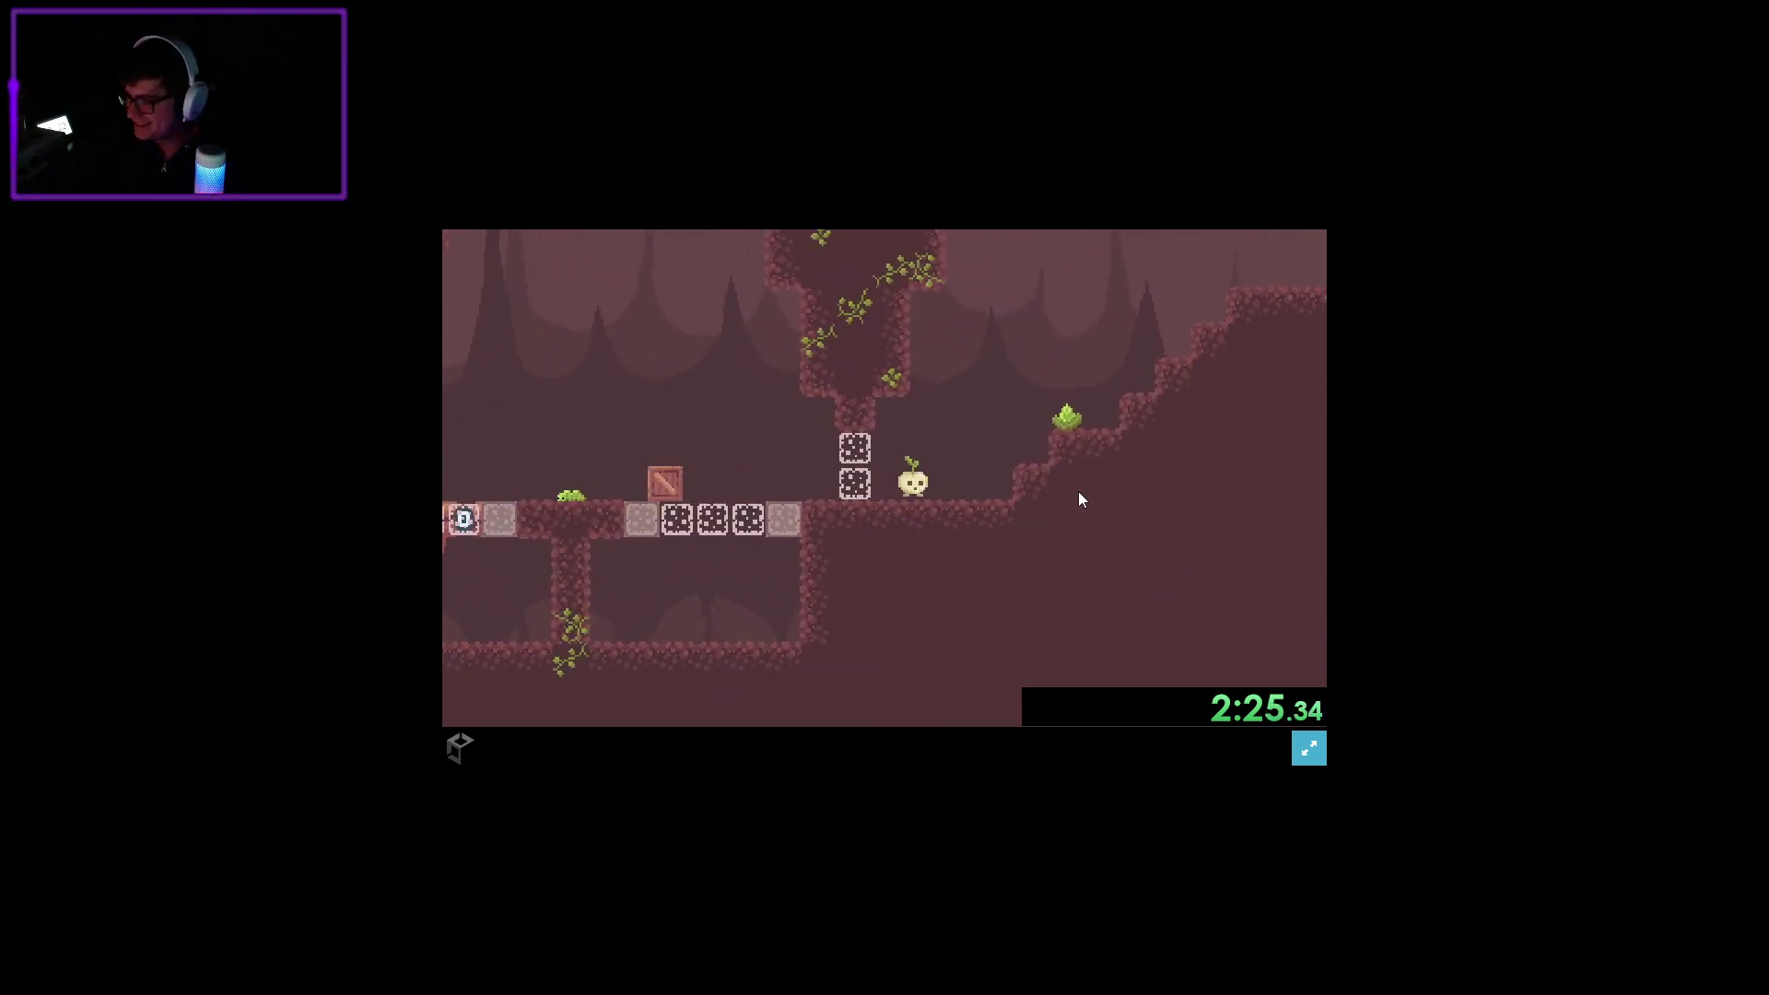
key("Right")
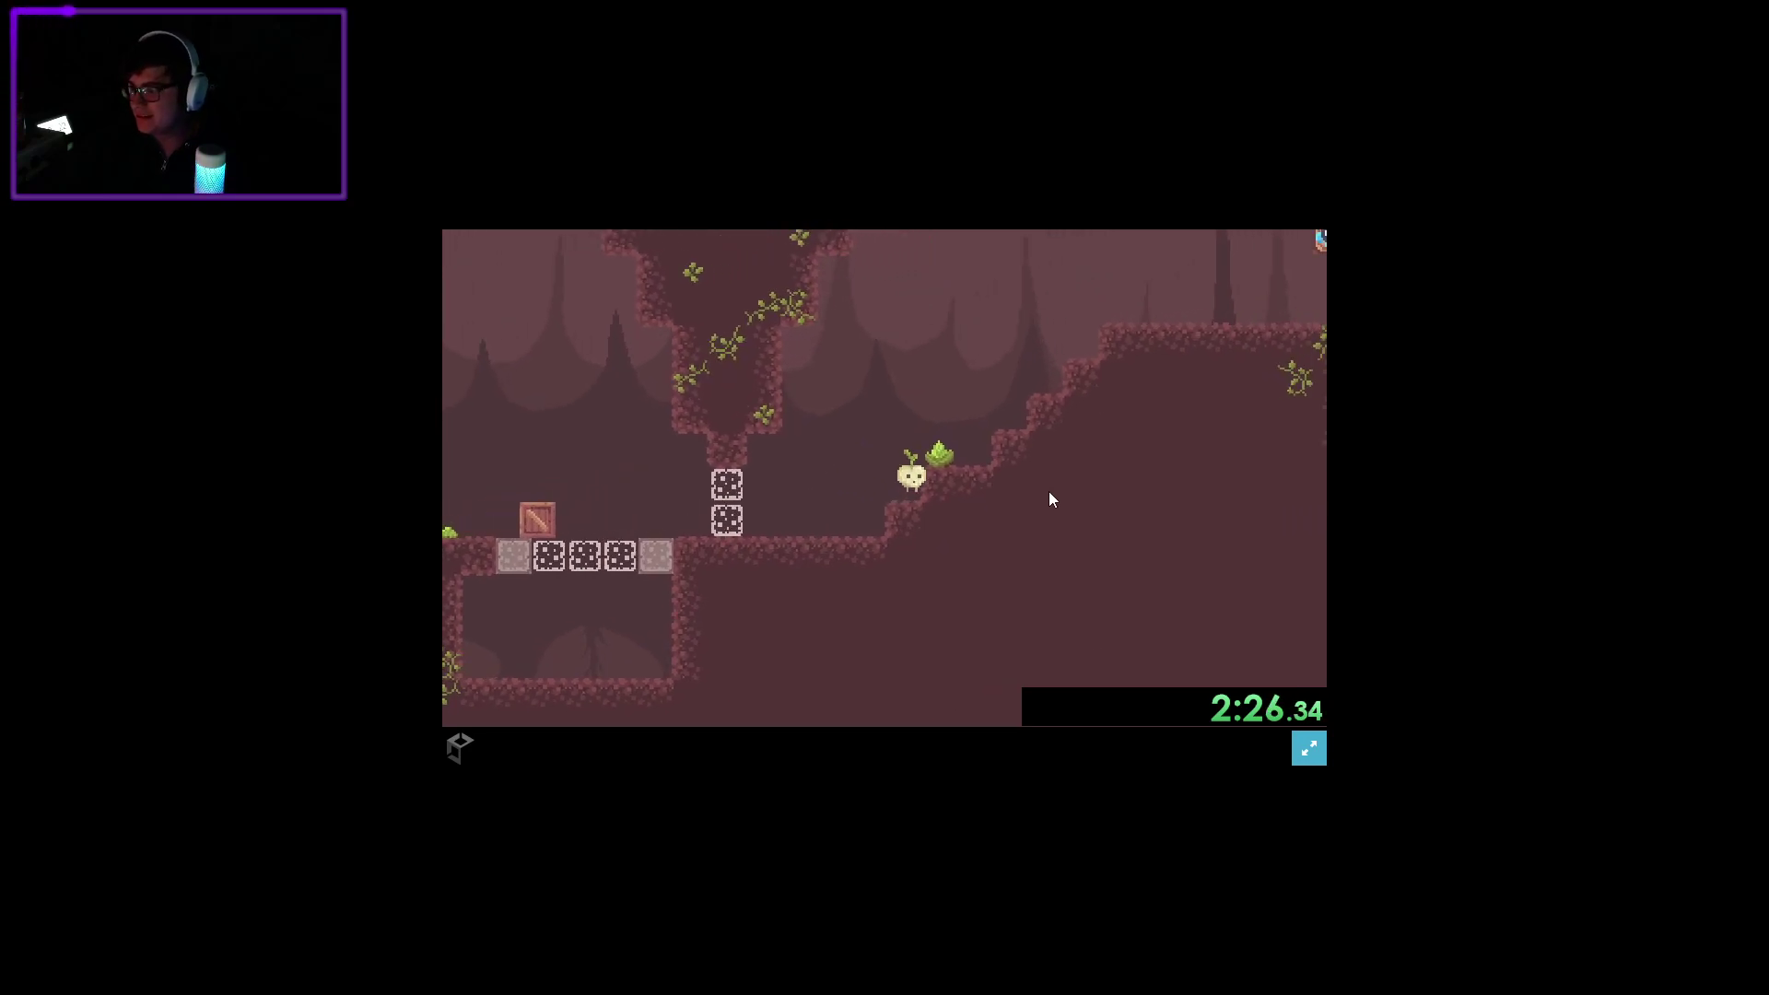
Walk up the slope along the ledge and land on the blue flower block.
key("Right")
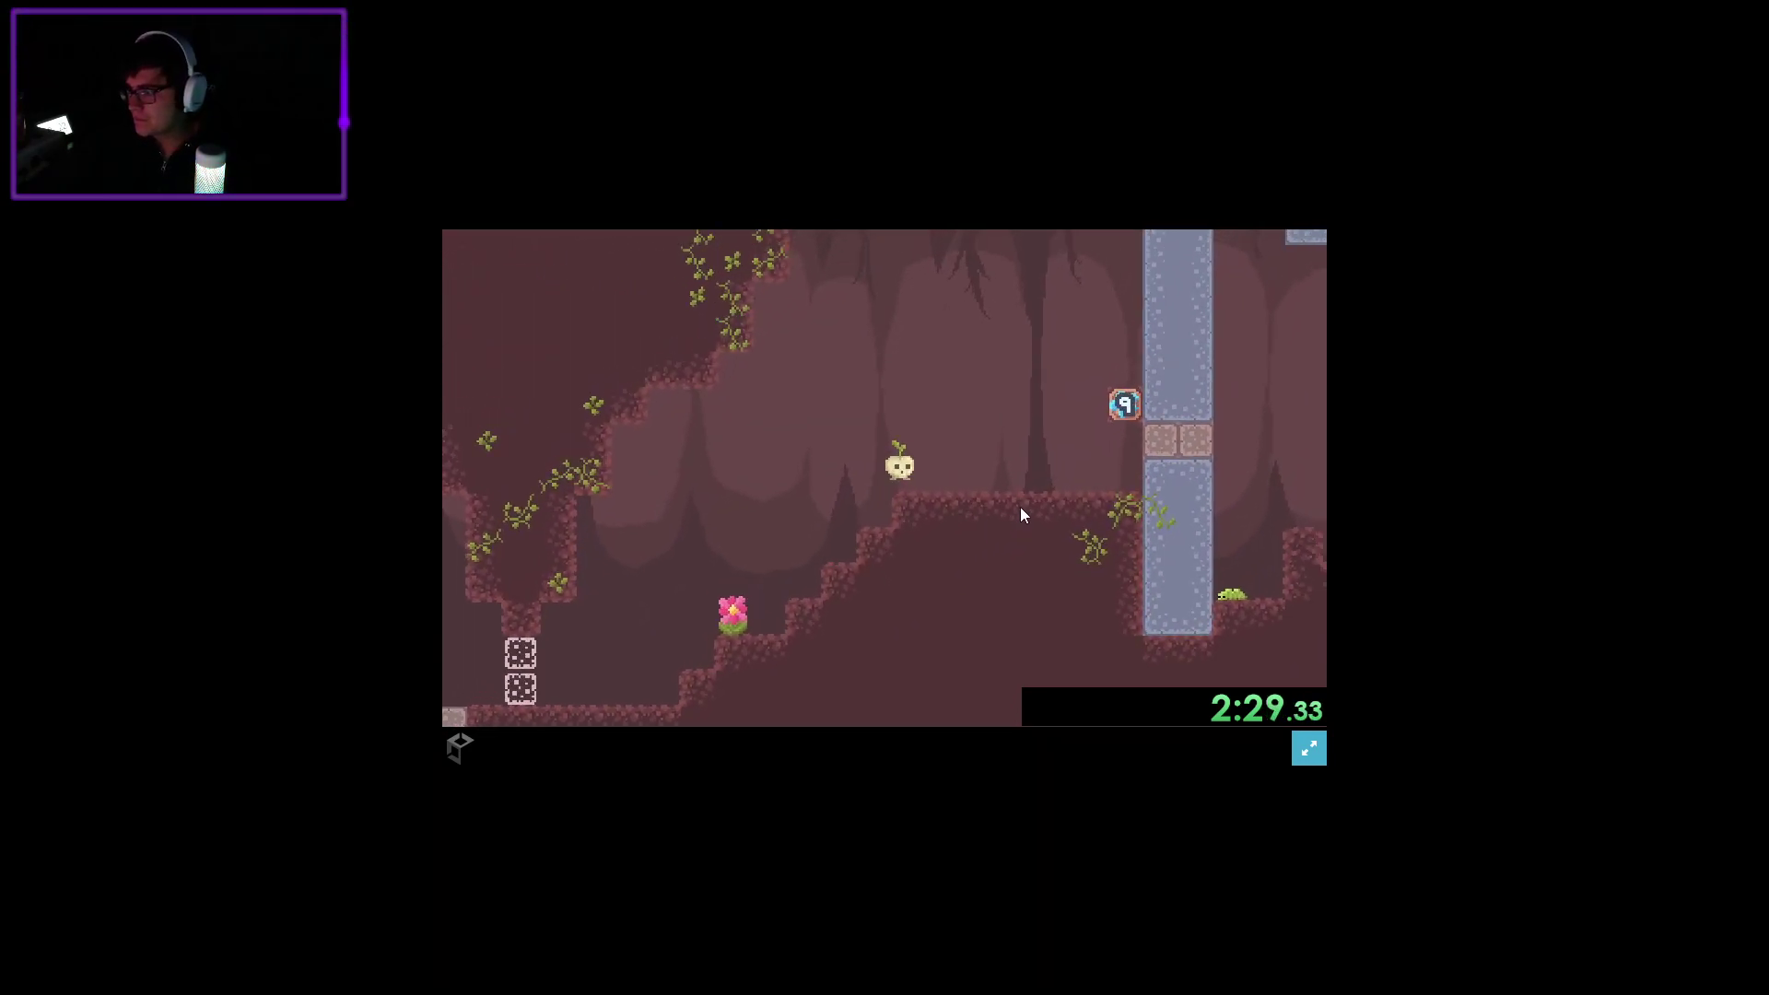
key("Right")
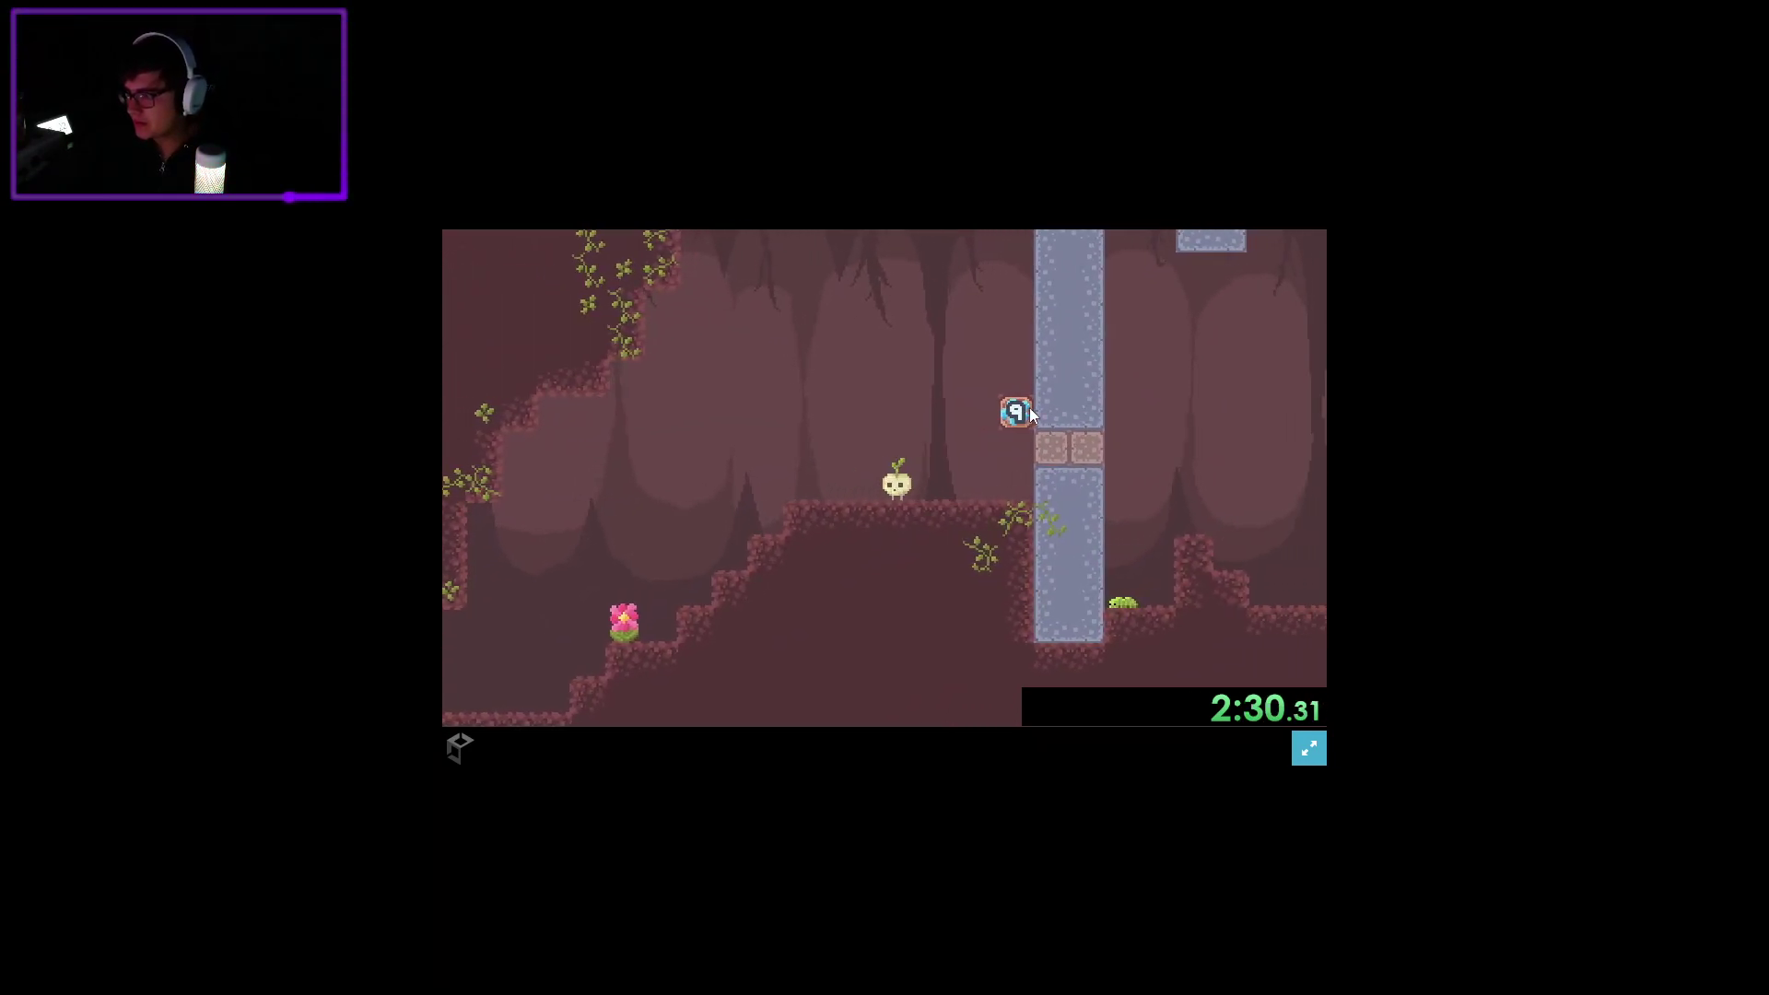
key("Right")
key("Up")
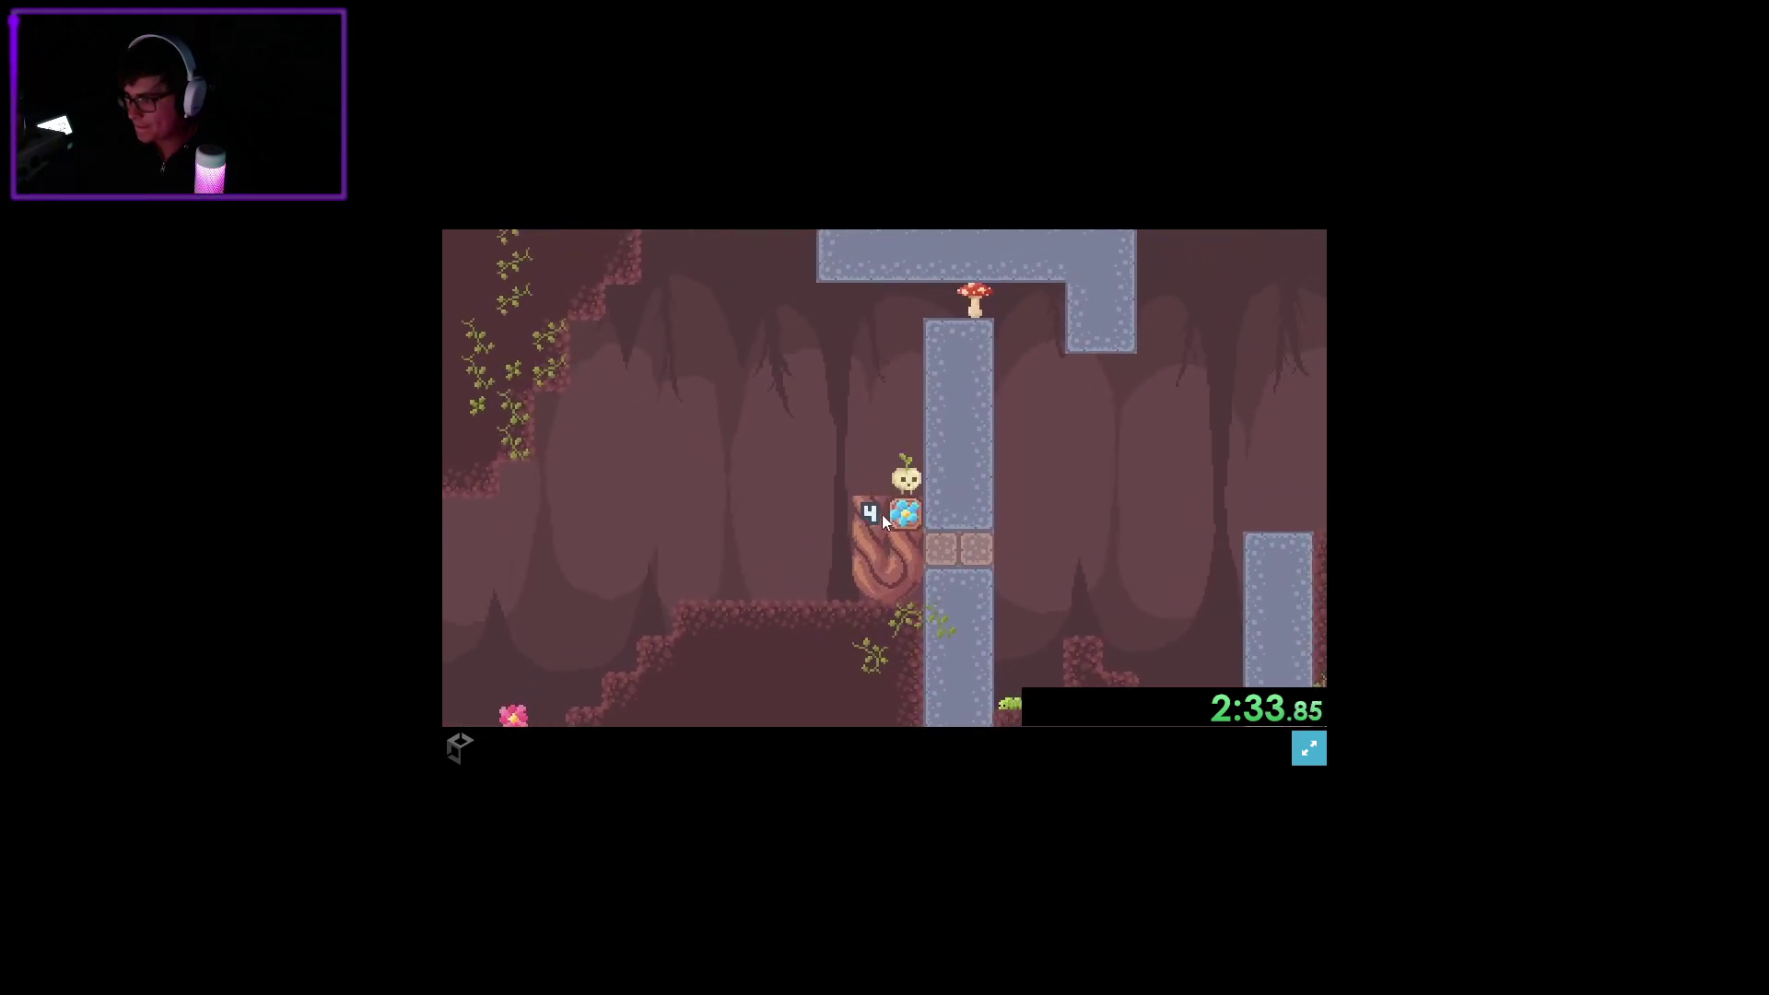
key("Left")
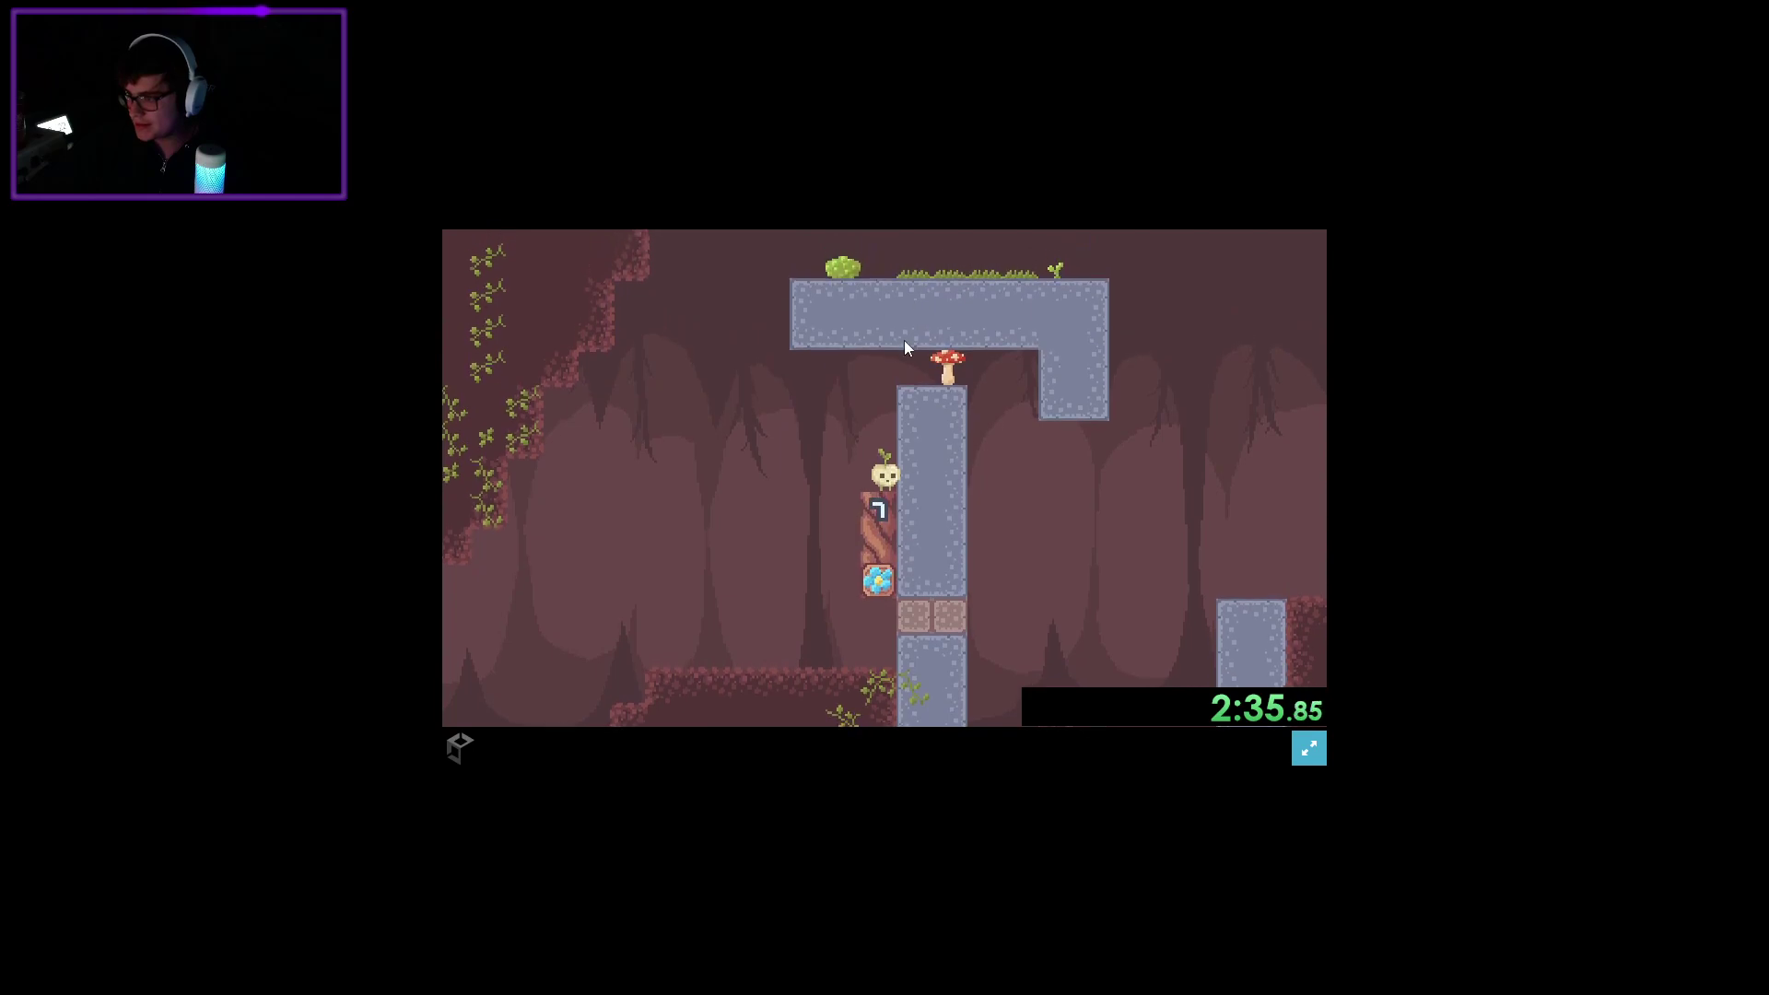
Climb beside the mushroom to the blue pillar, then drop back to the floor.
key("Up")
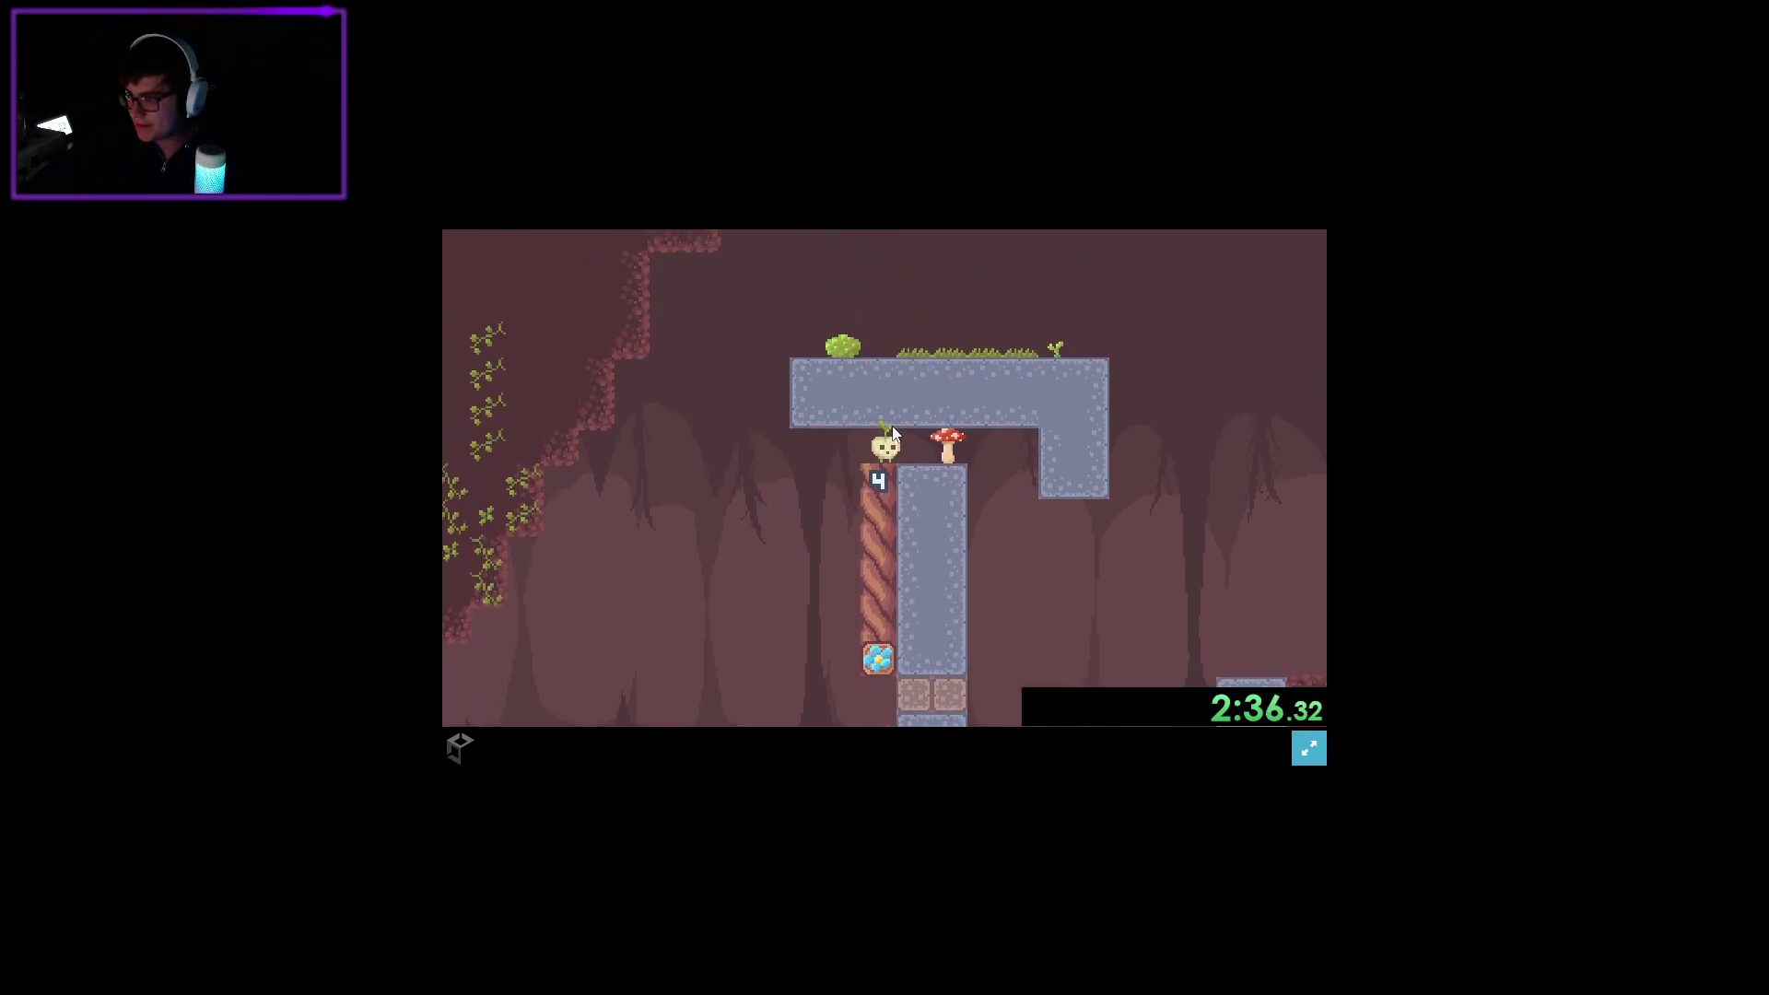
key("Right")
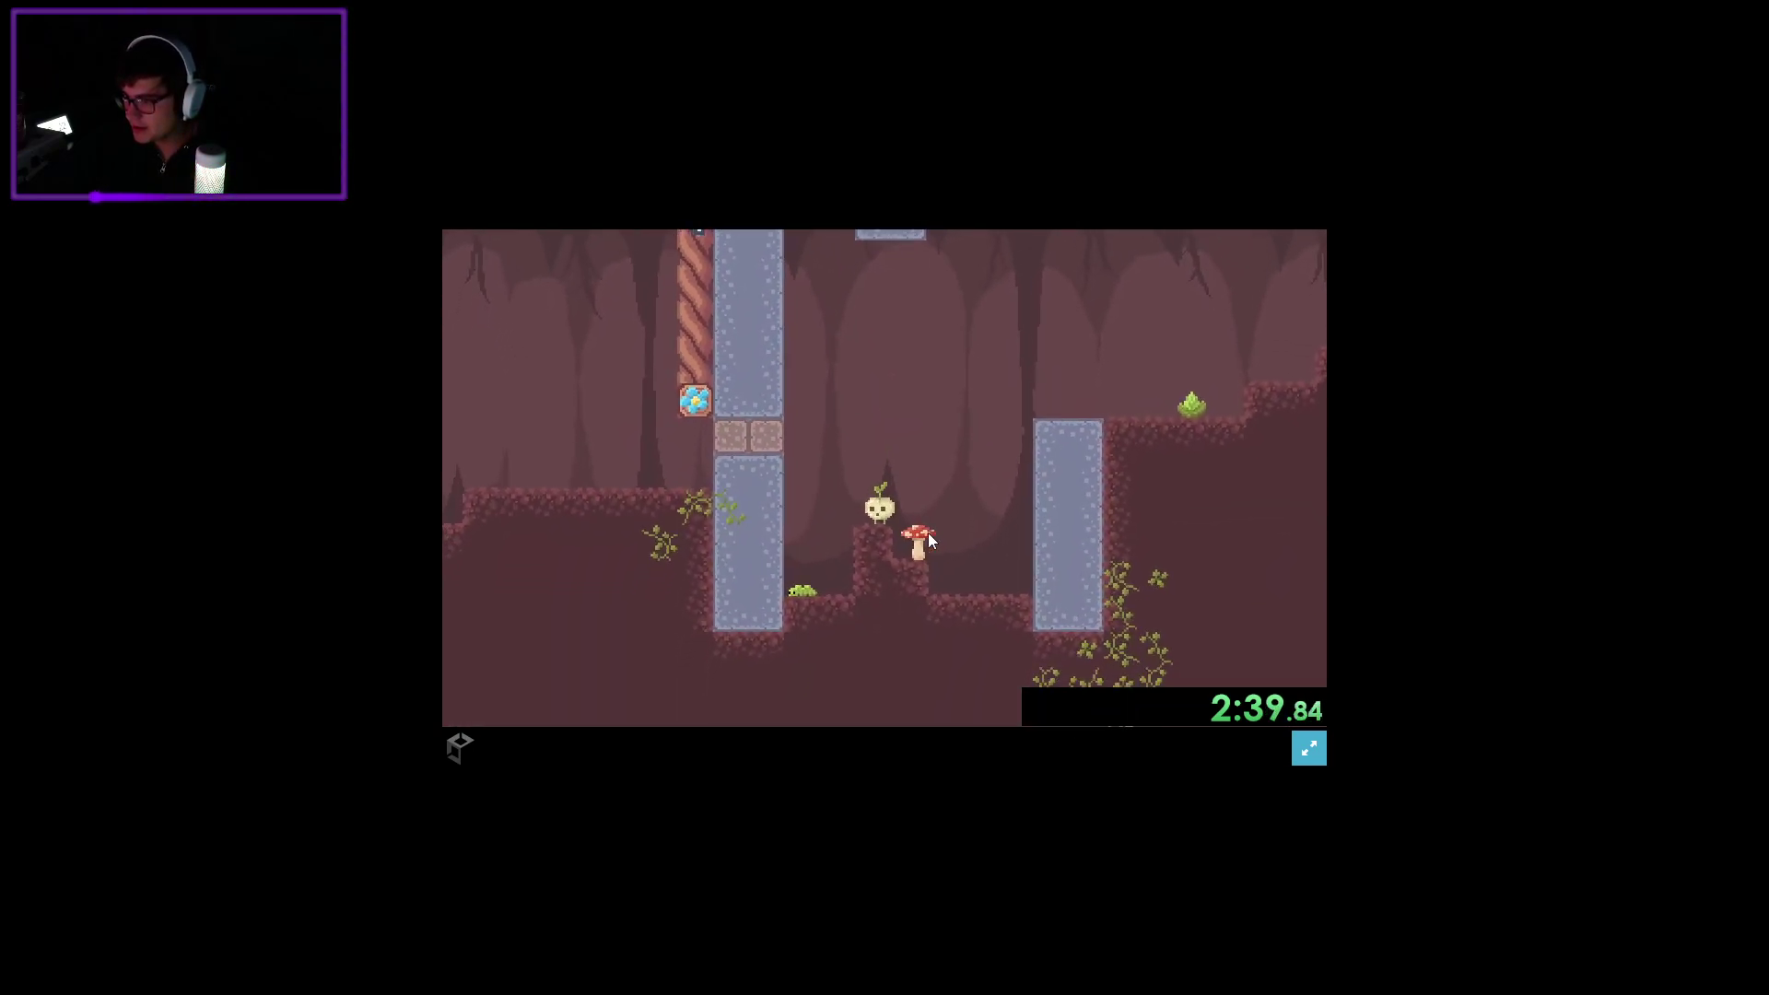
key("Up")
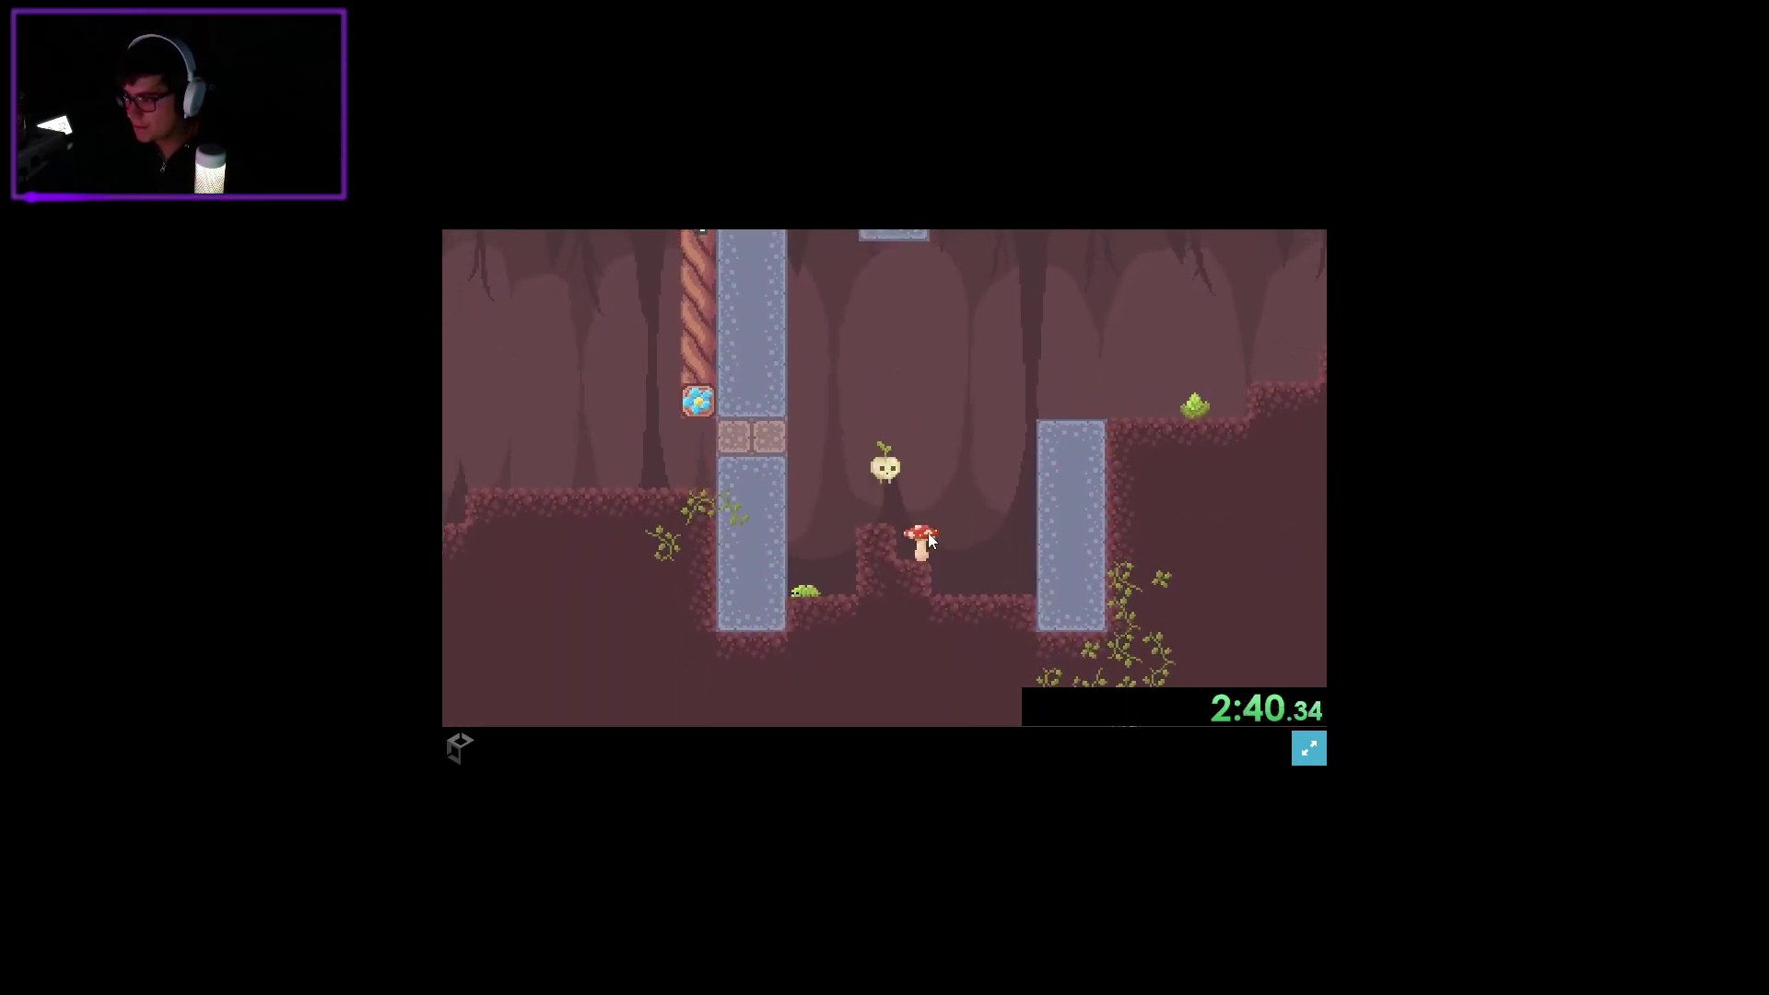
key("Right")
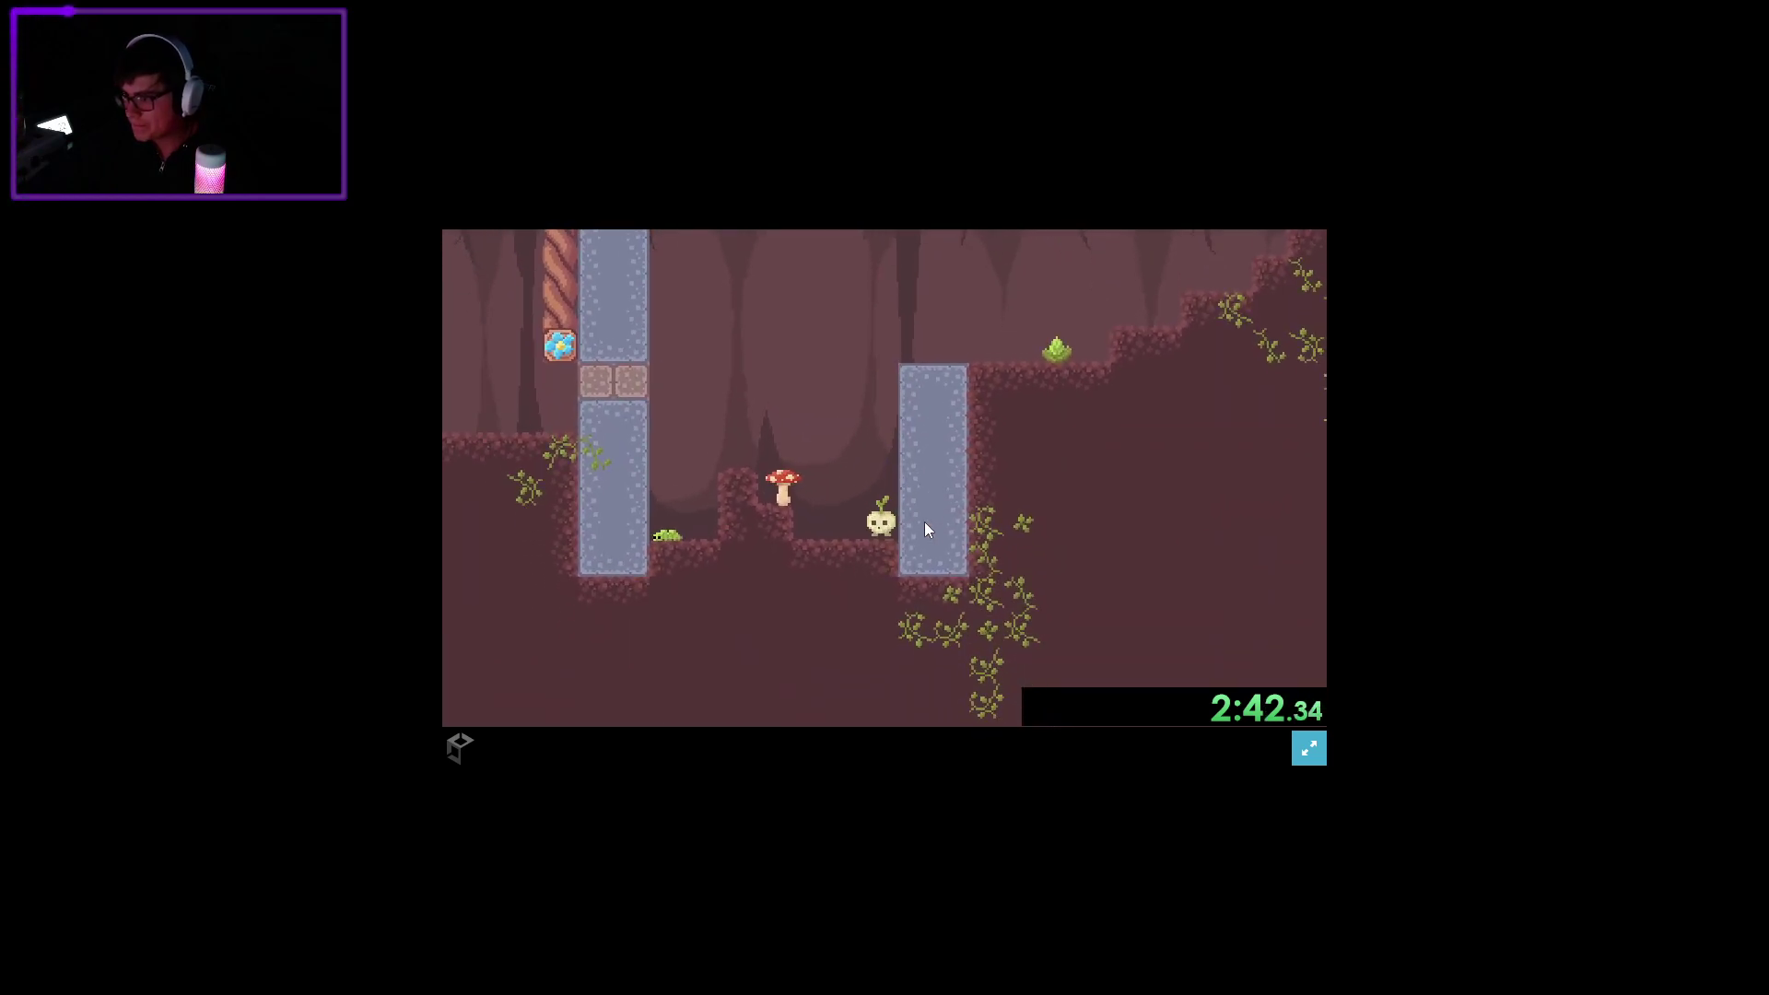
key("Left")
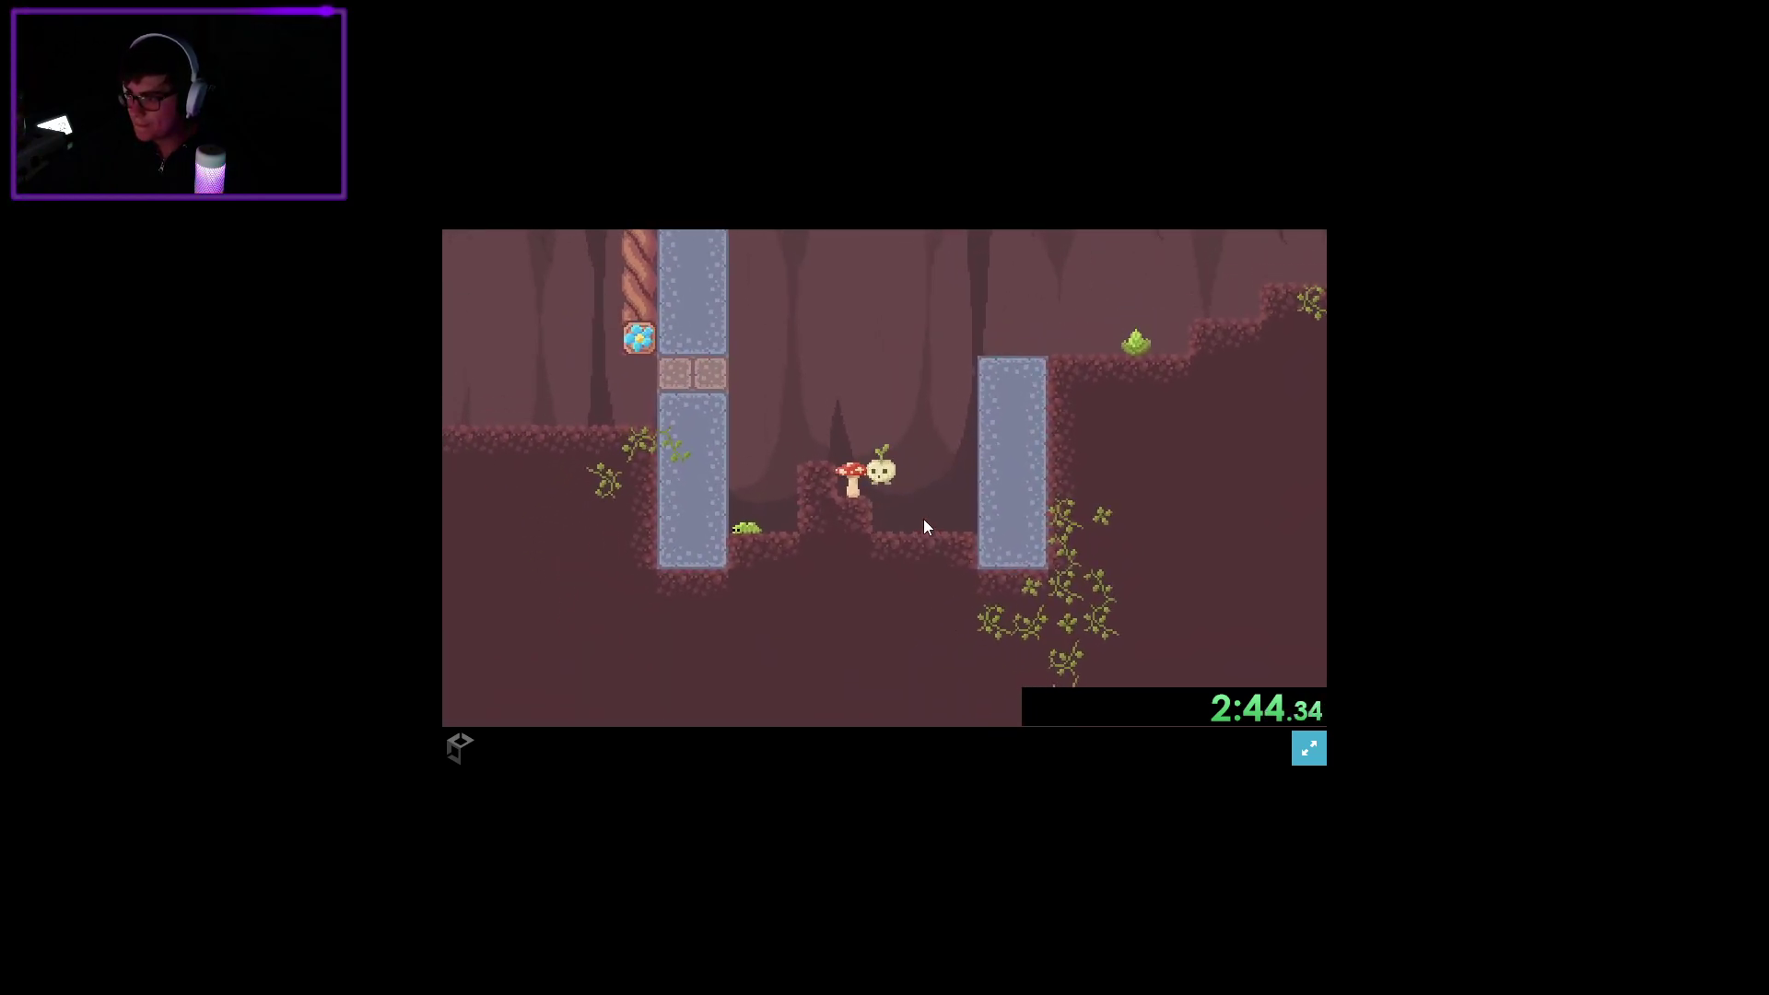
Return to the flower block, grow a vine atop the pillar, and push the mushroom off.
key("Right")
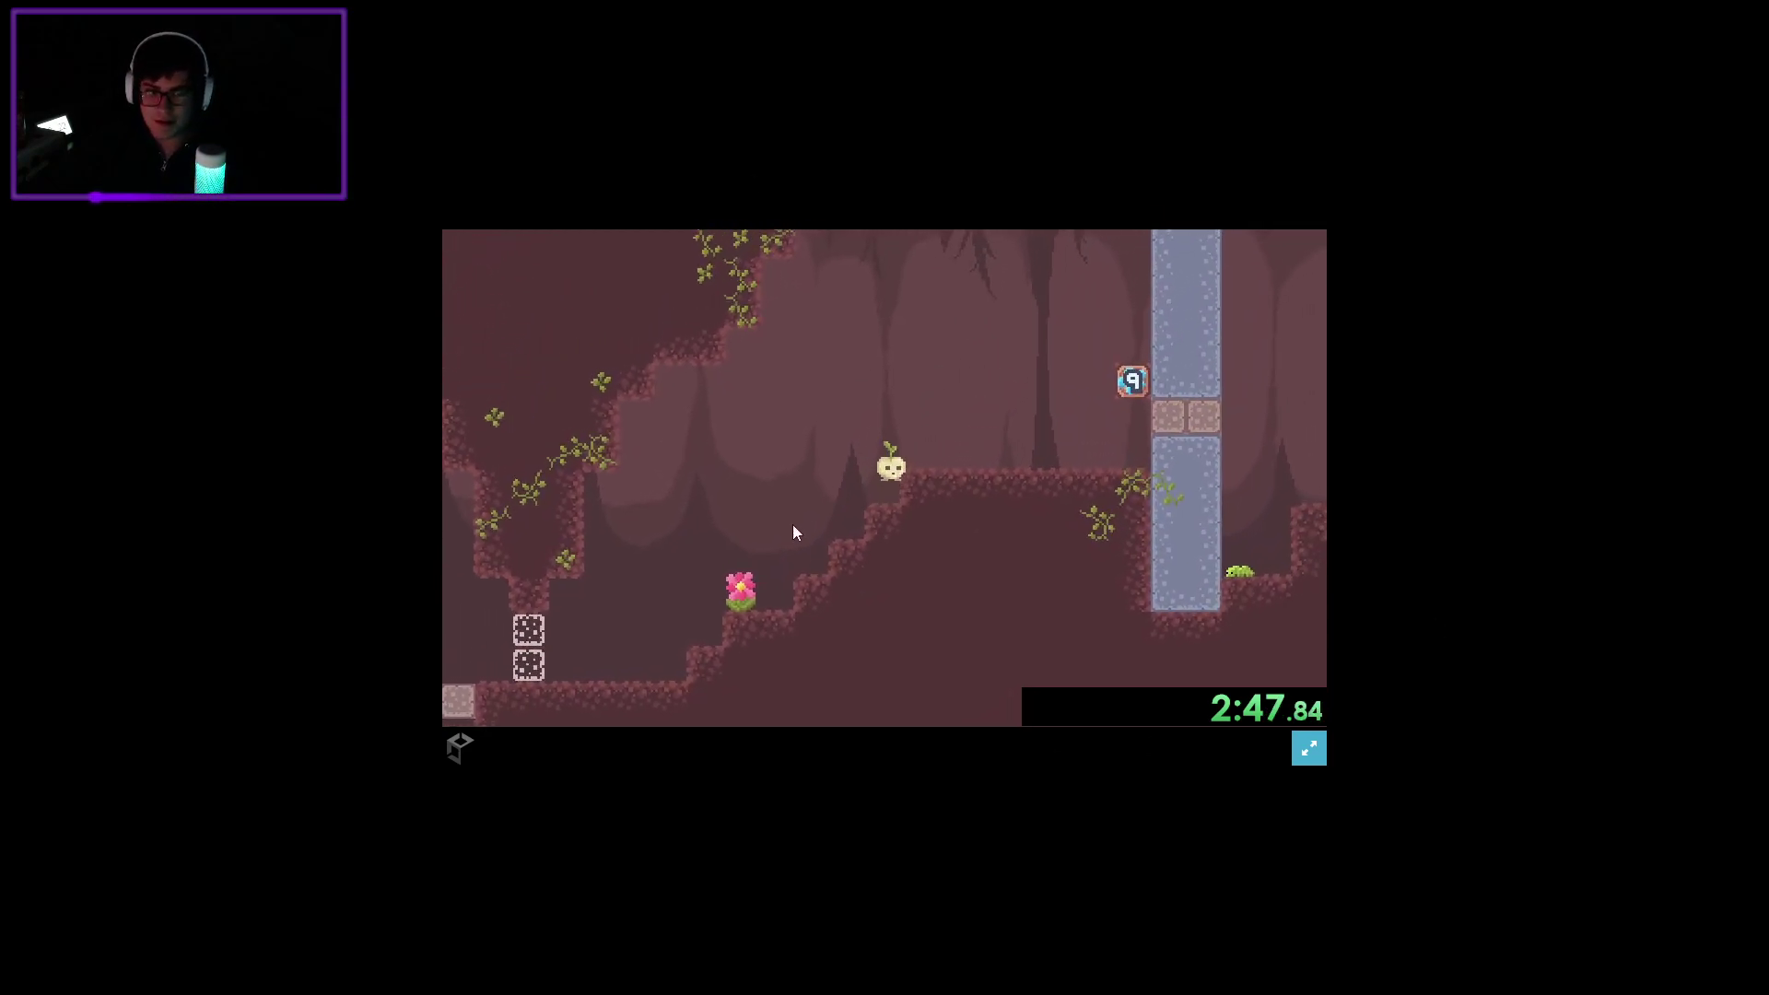
key("Right")
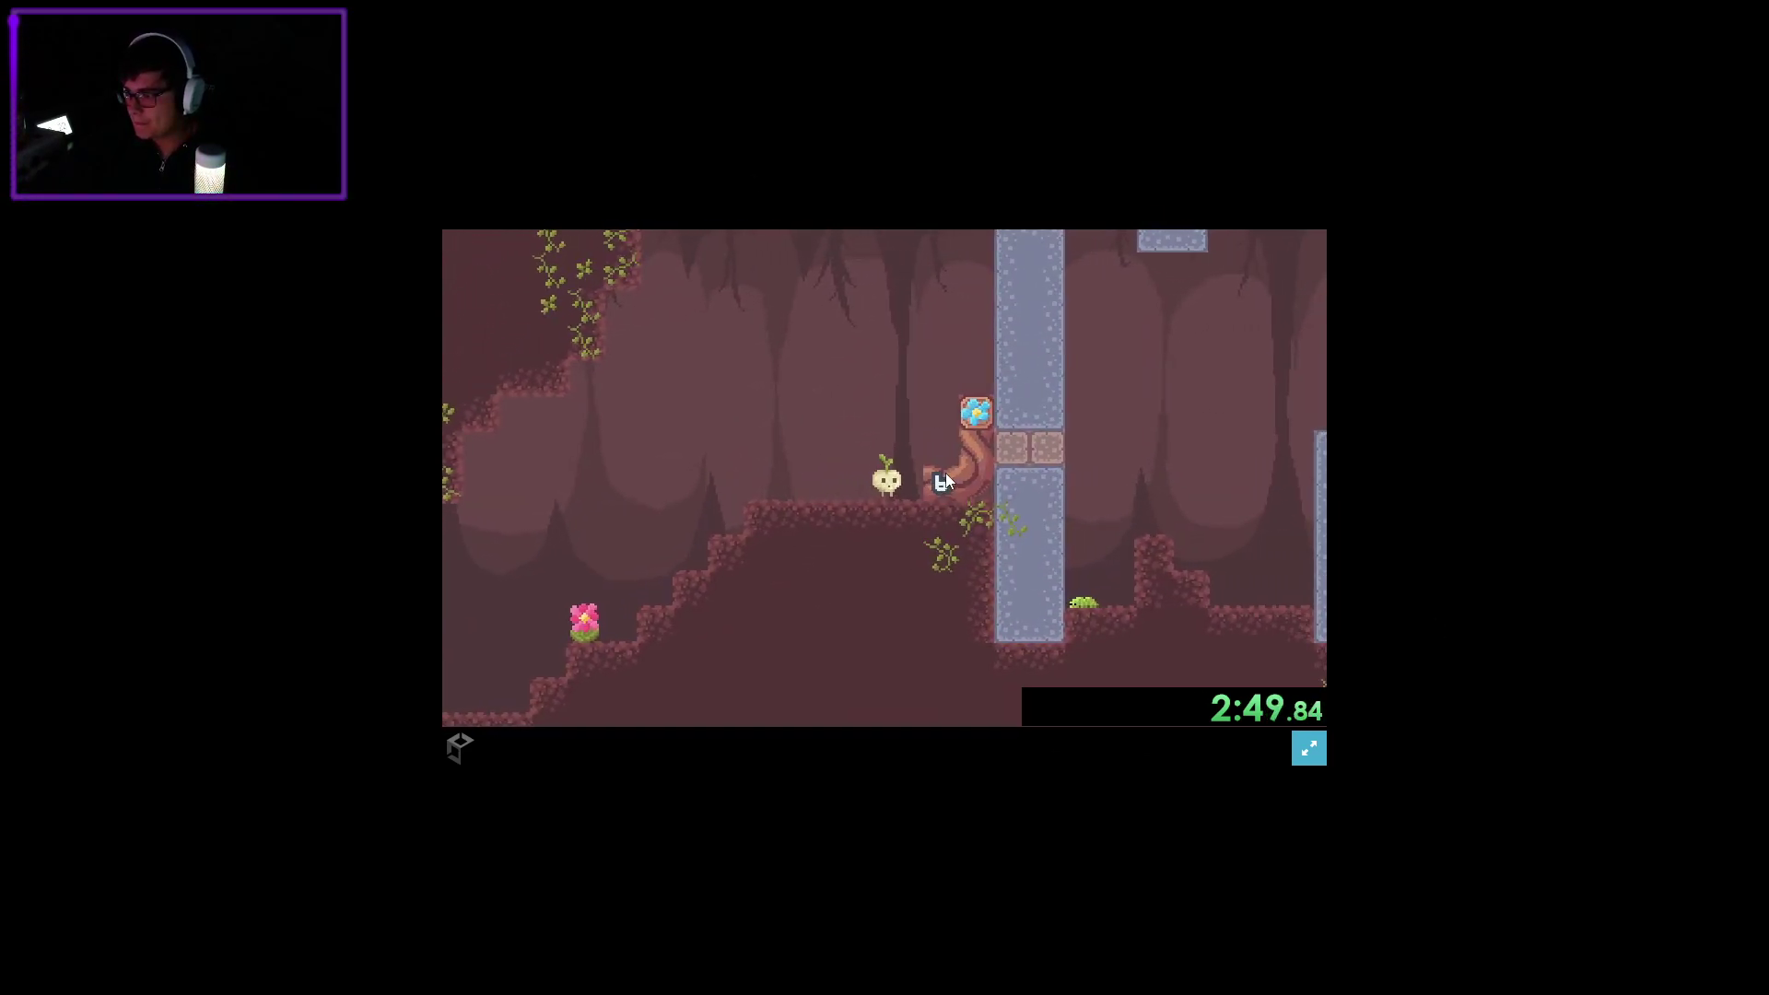
key("Up")
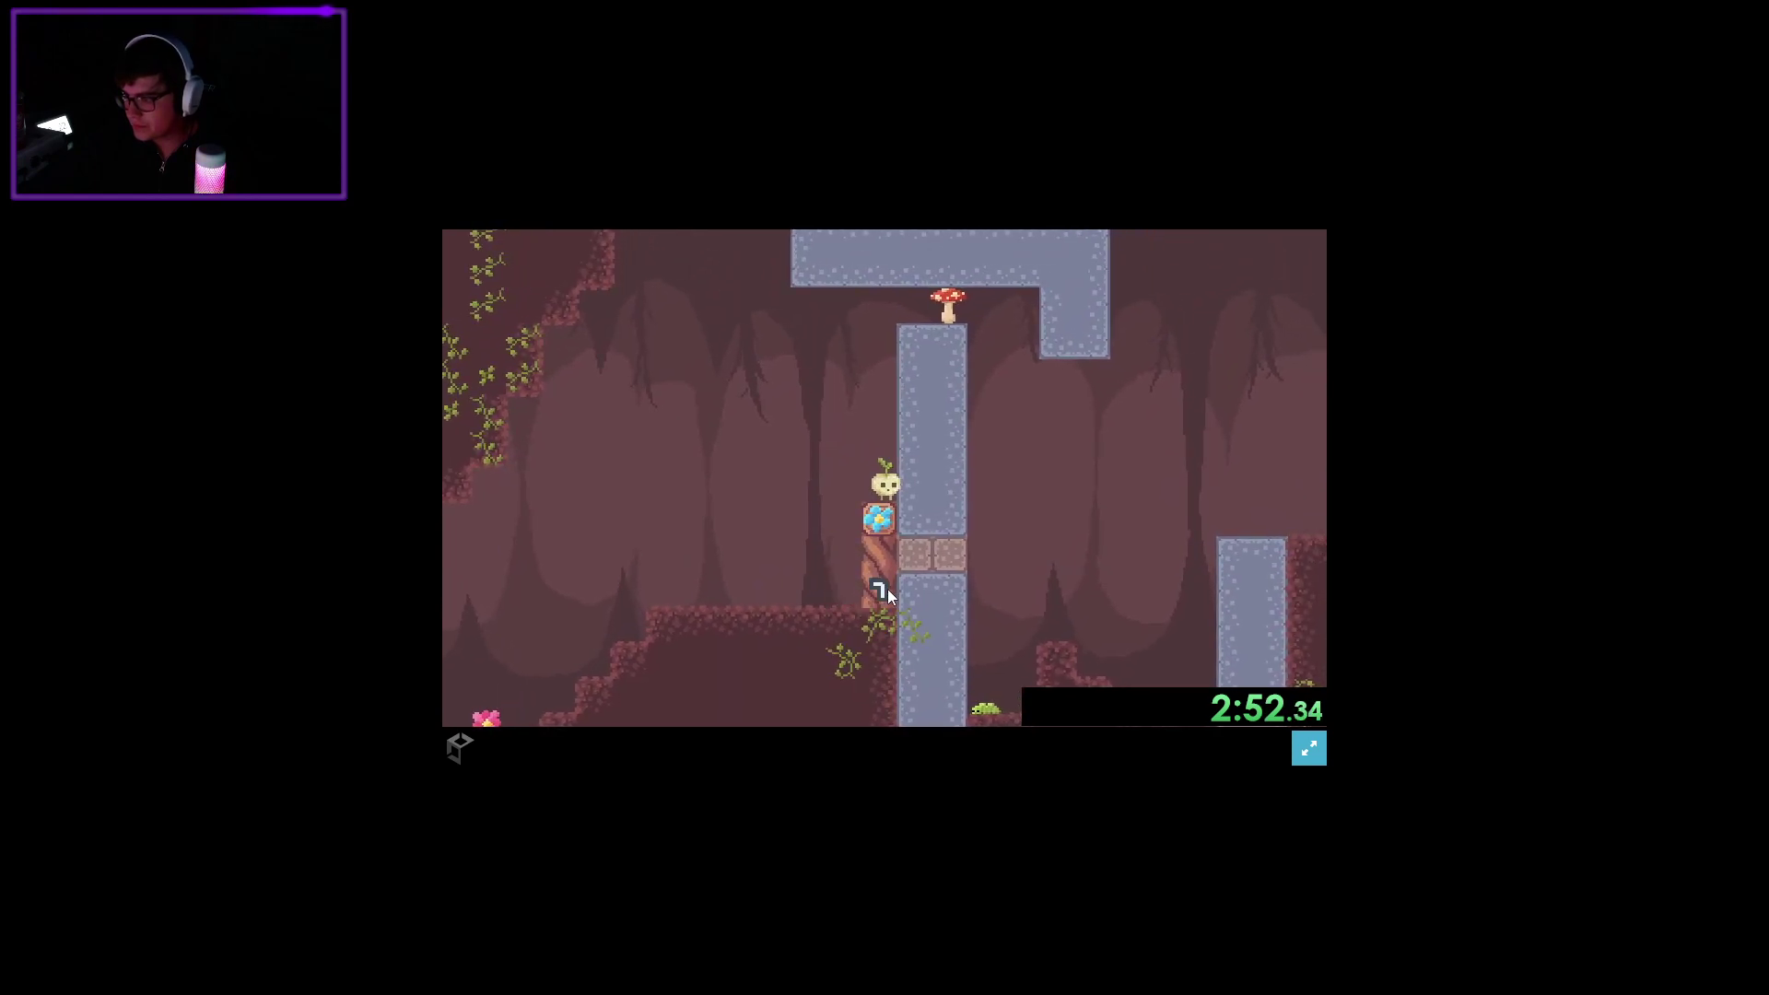
key("Up")
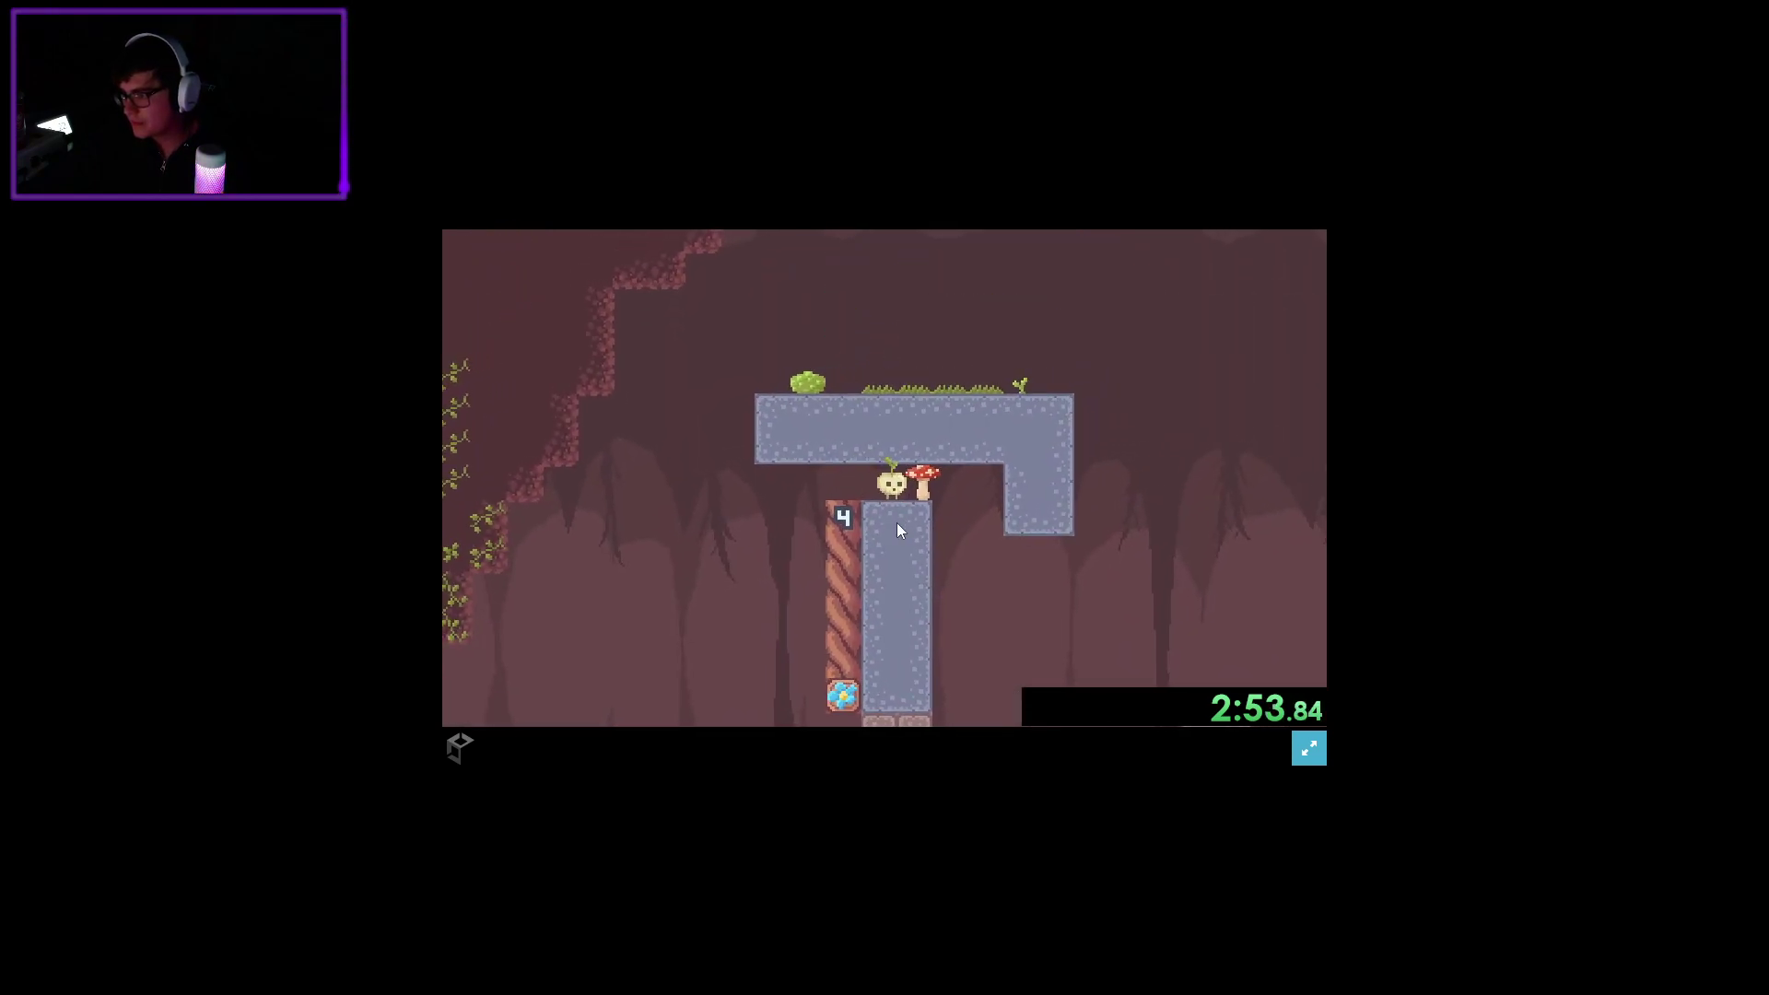
key("Right")
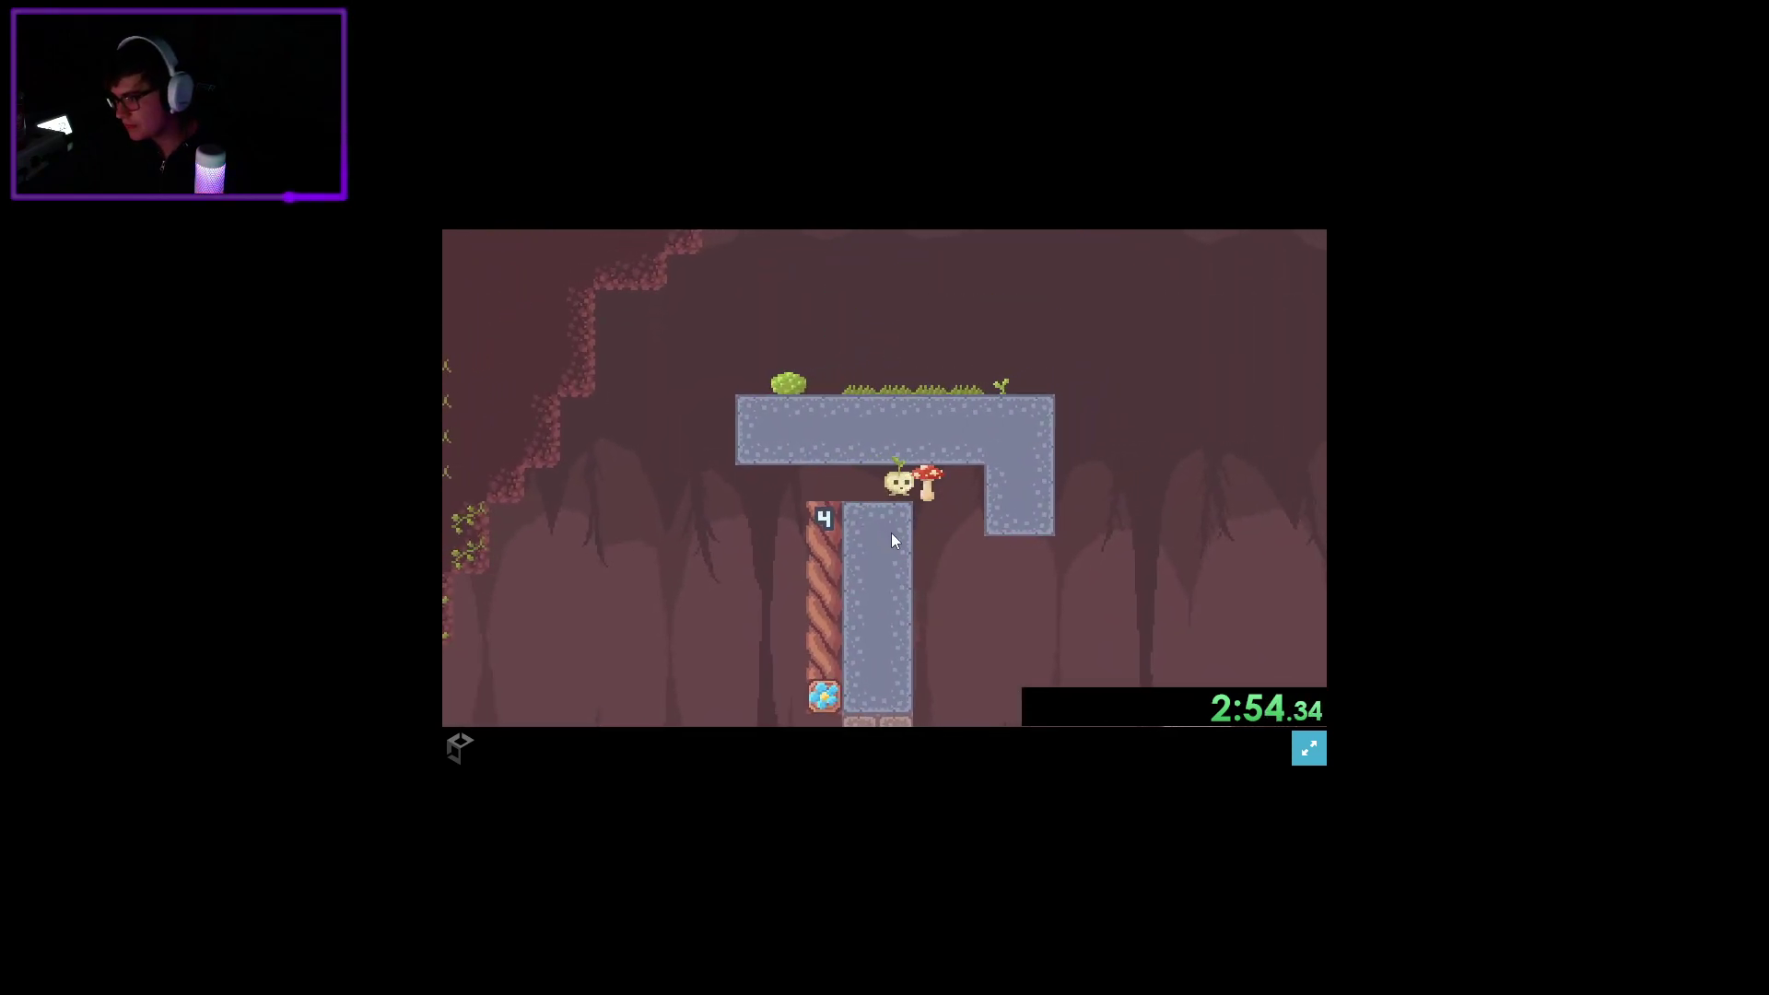
Drop from the pillar and advance right past the stone block up the ledges.
key("Right")
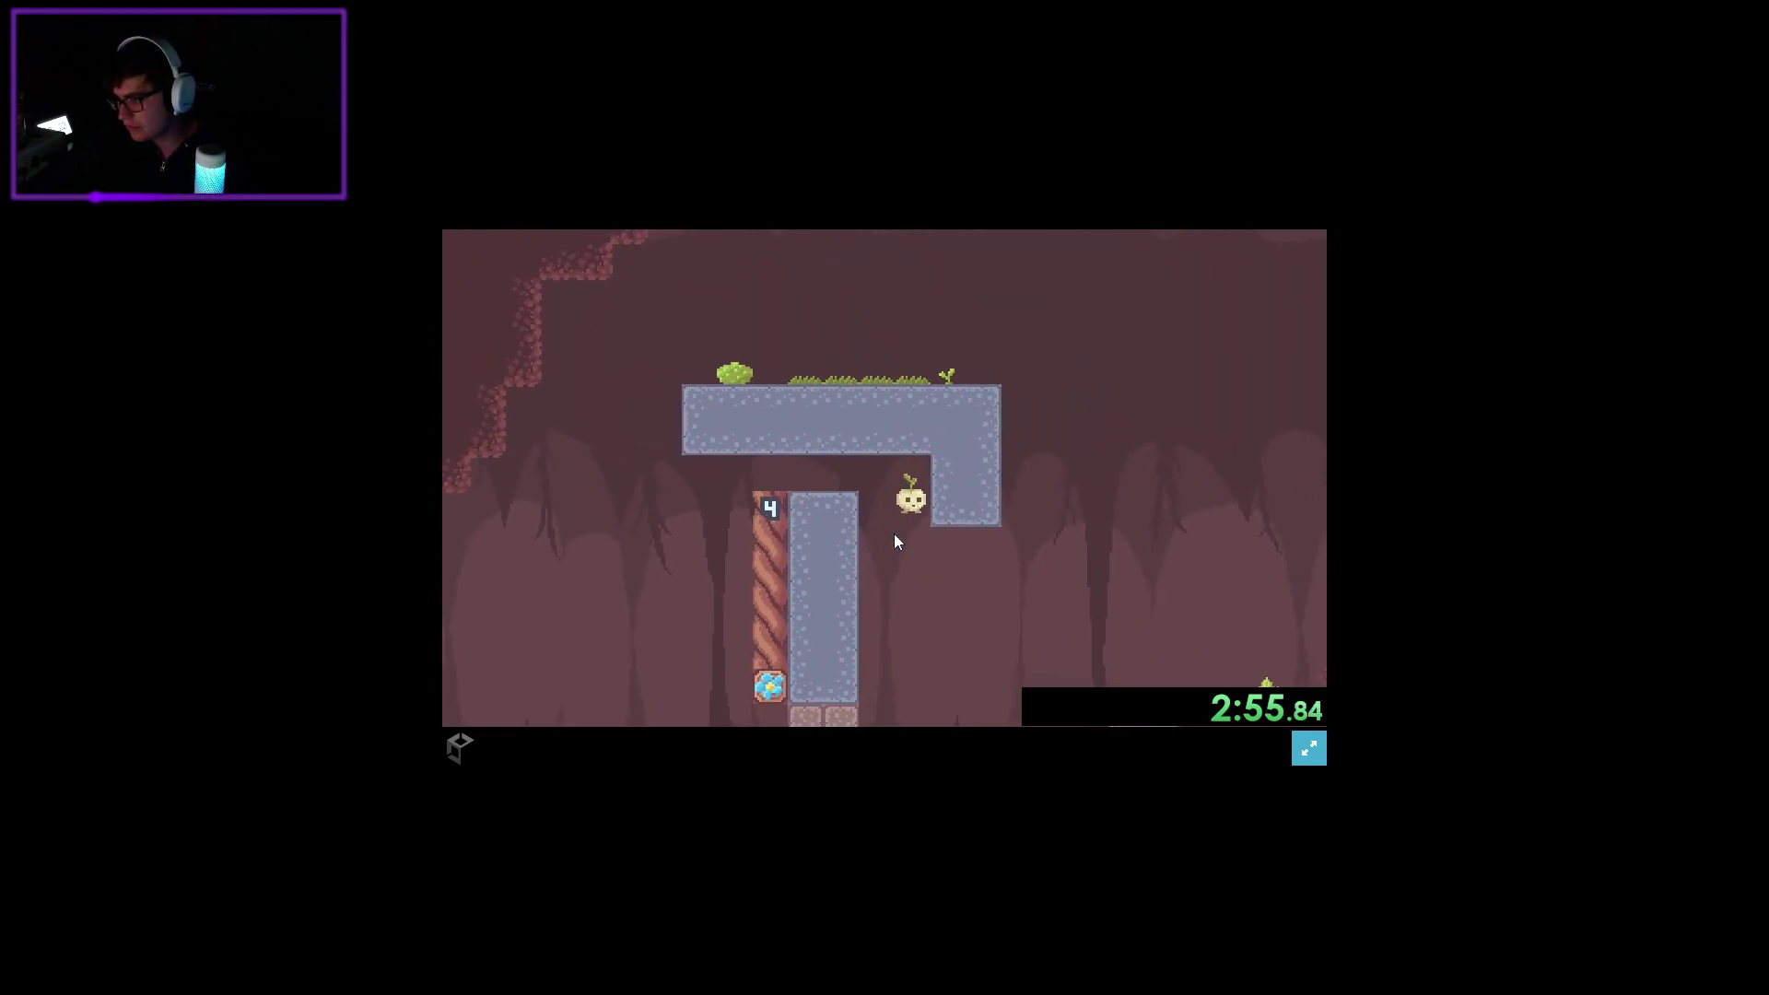
key("Right")
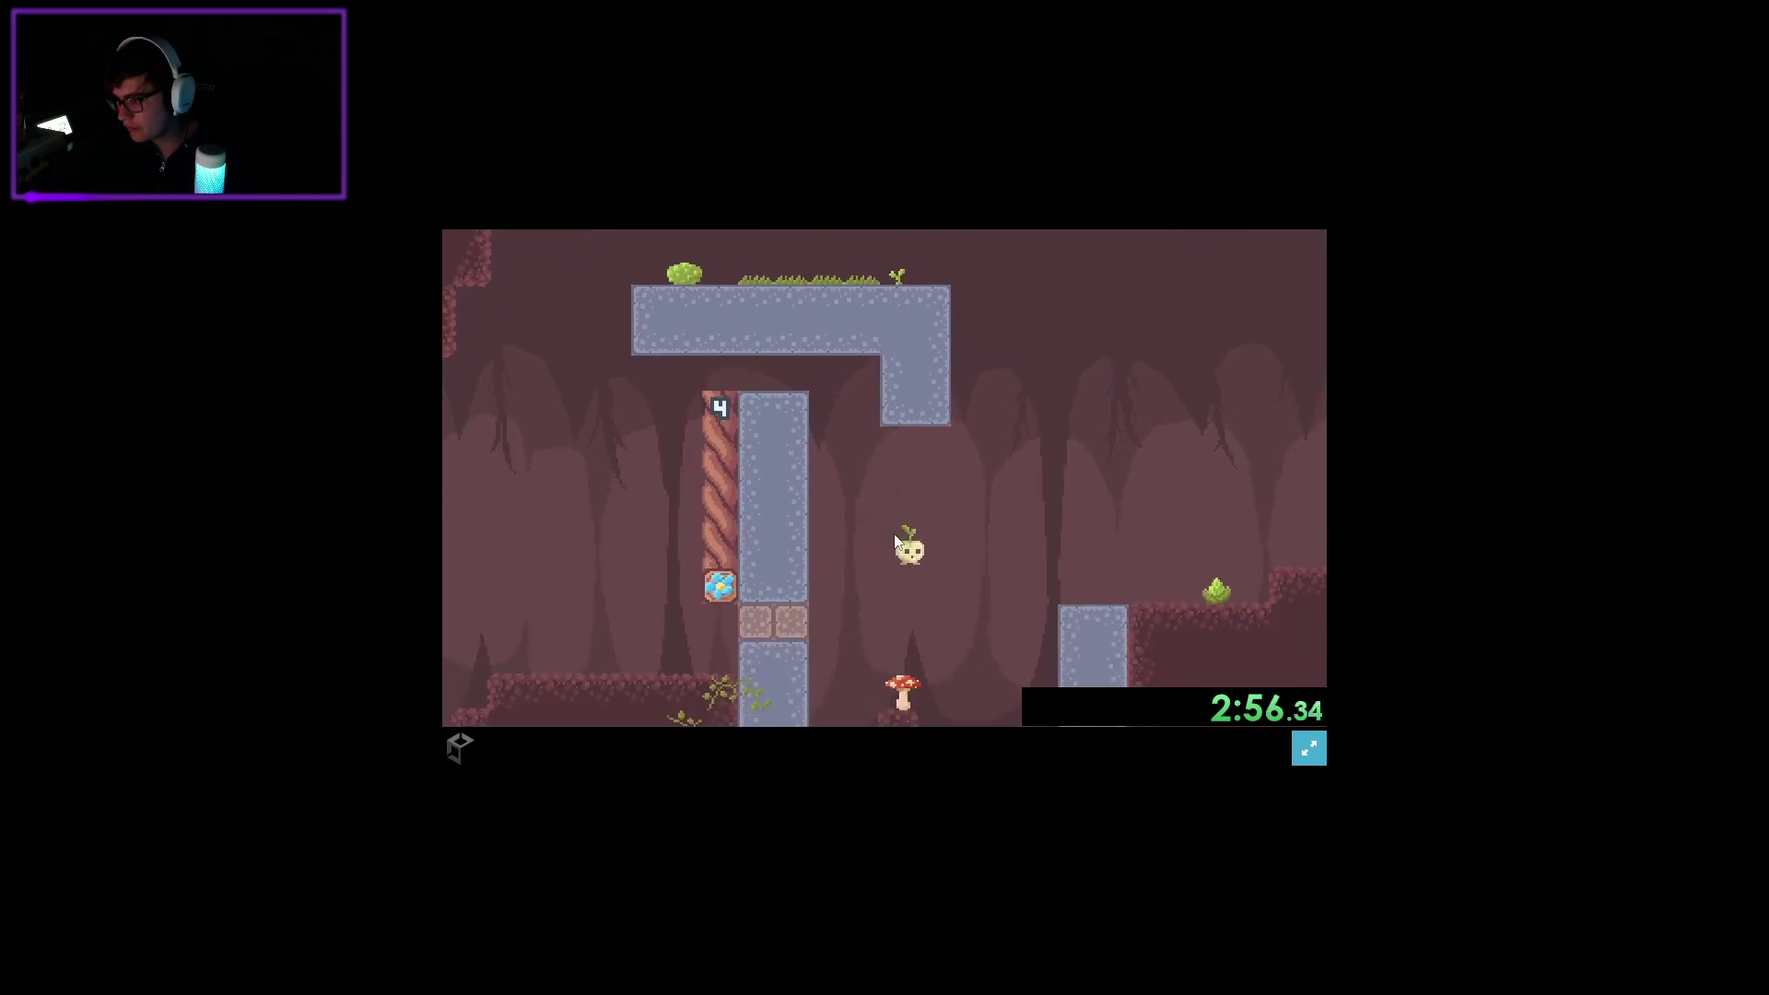
key("Up")
key("Right")
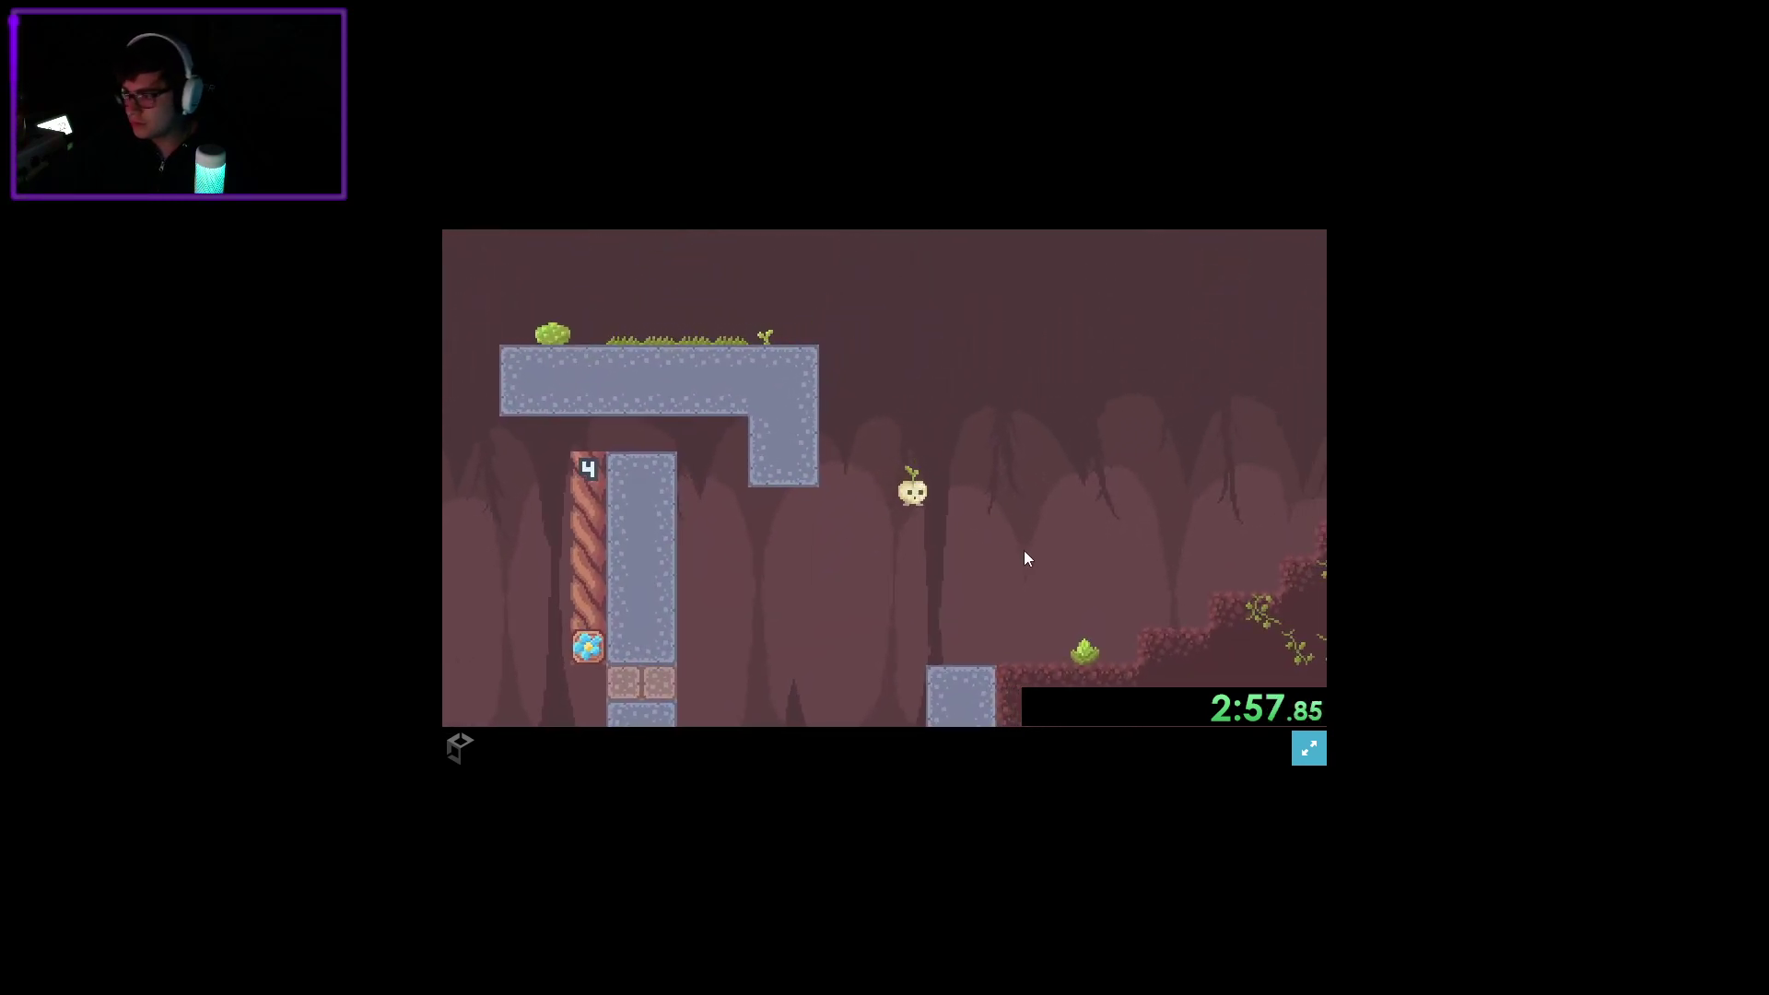
key("Right")
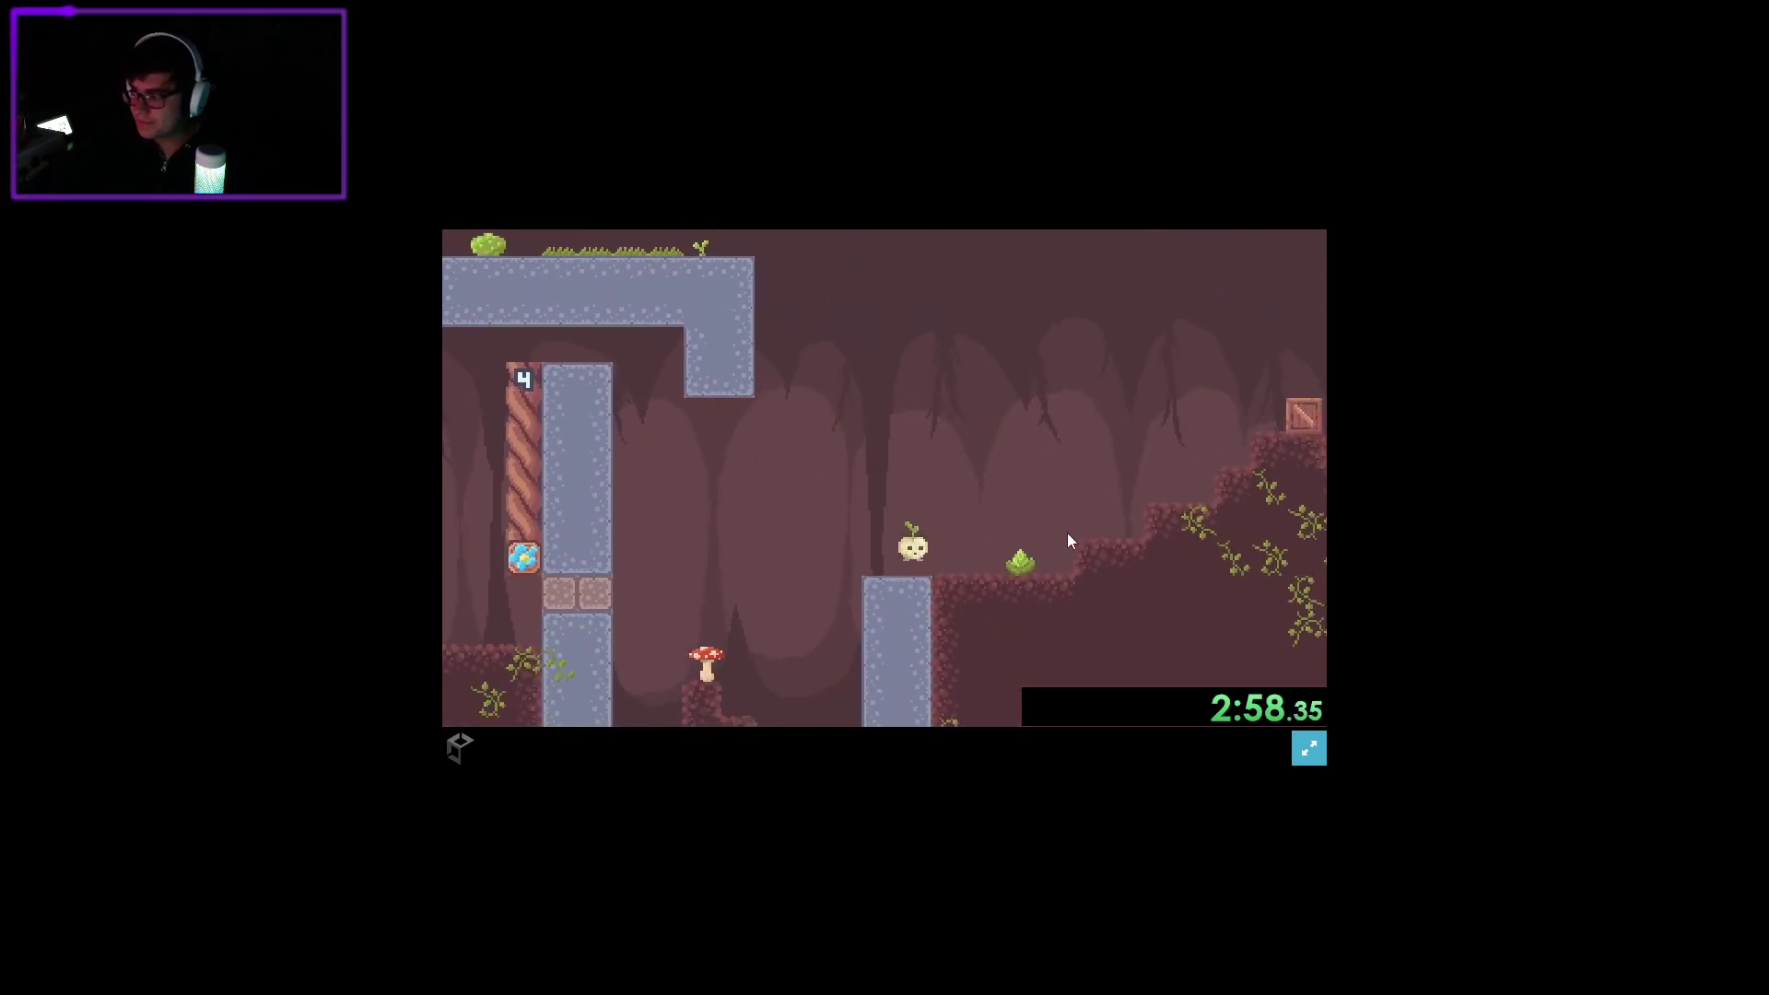
key("Right")
key("Right")
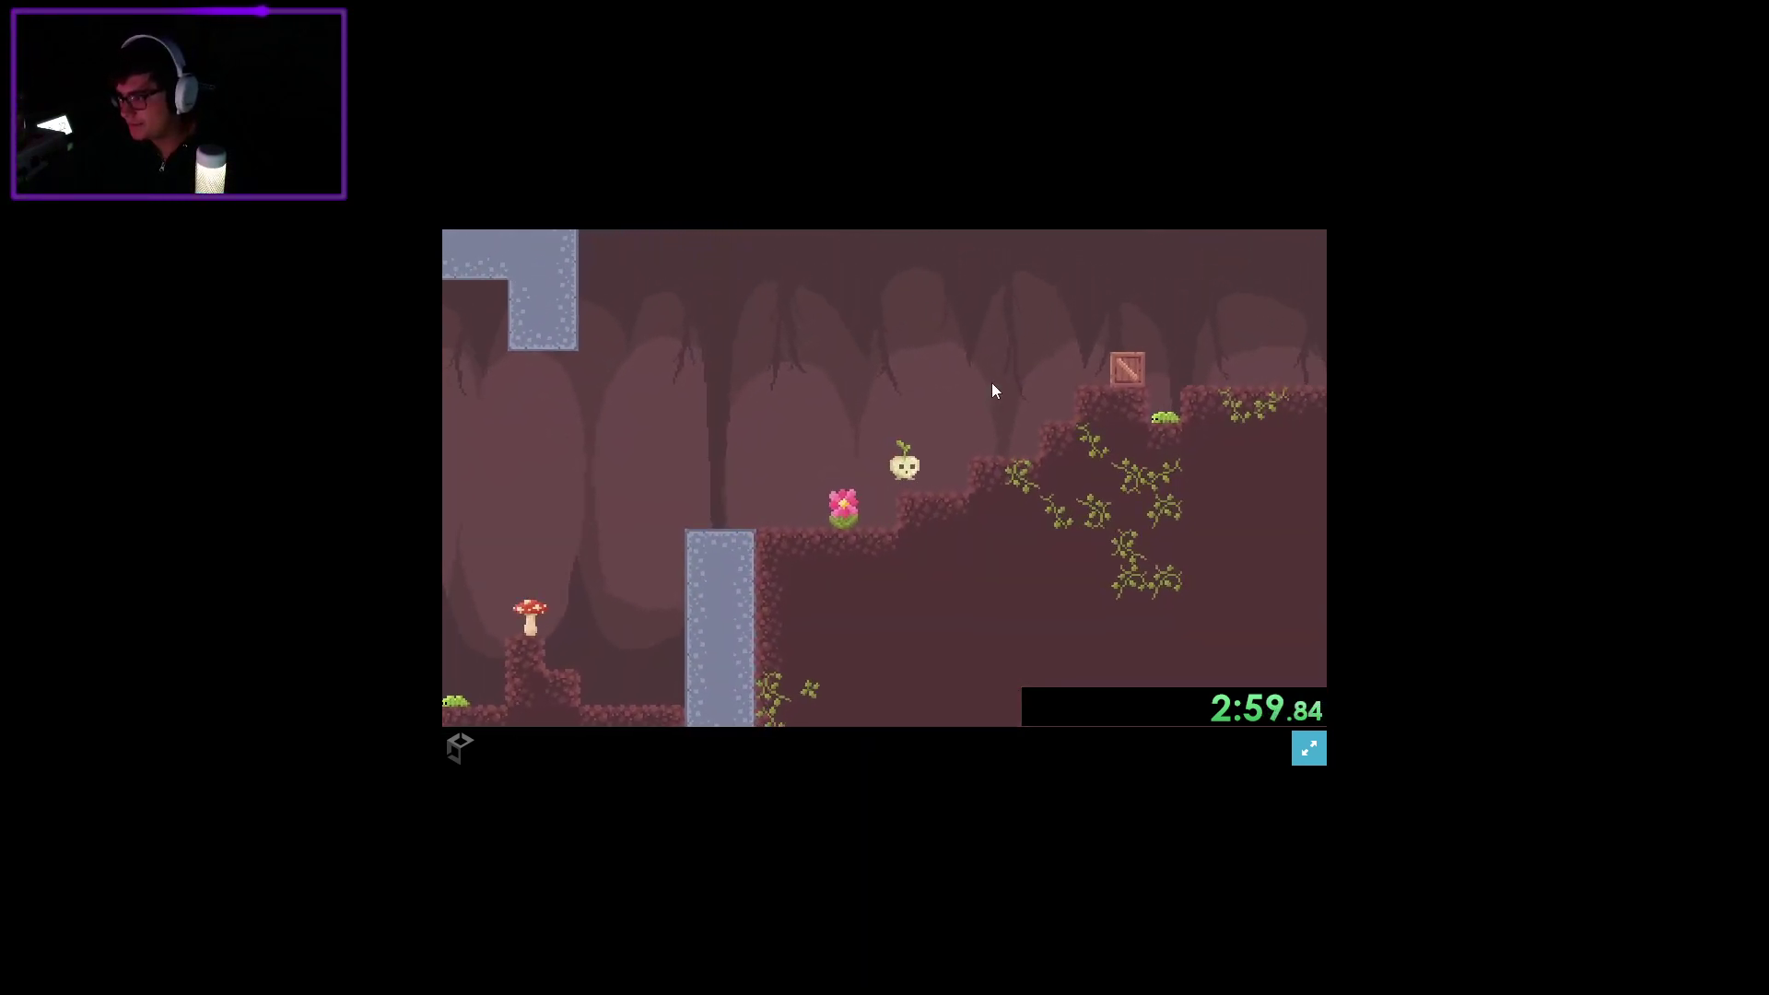
key("Right")
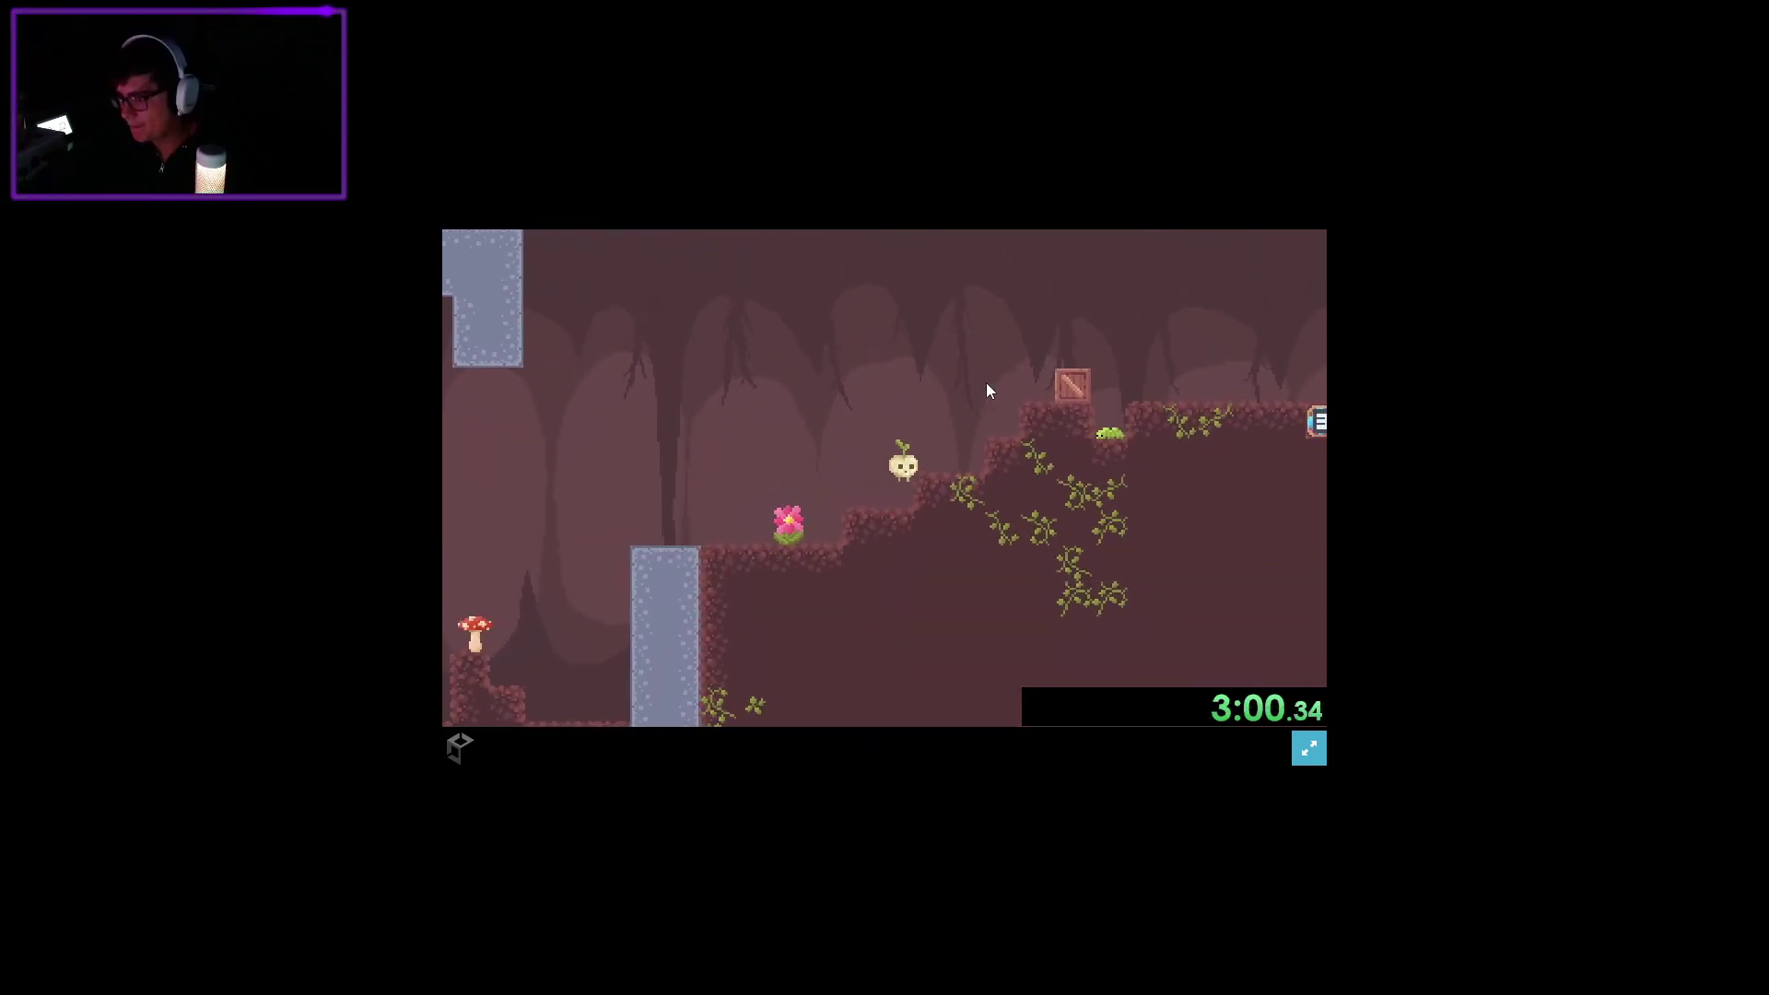
Climb the ledges past the crate and extend the last vine to full length.
key("Up")
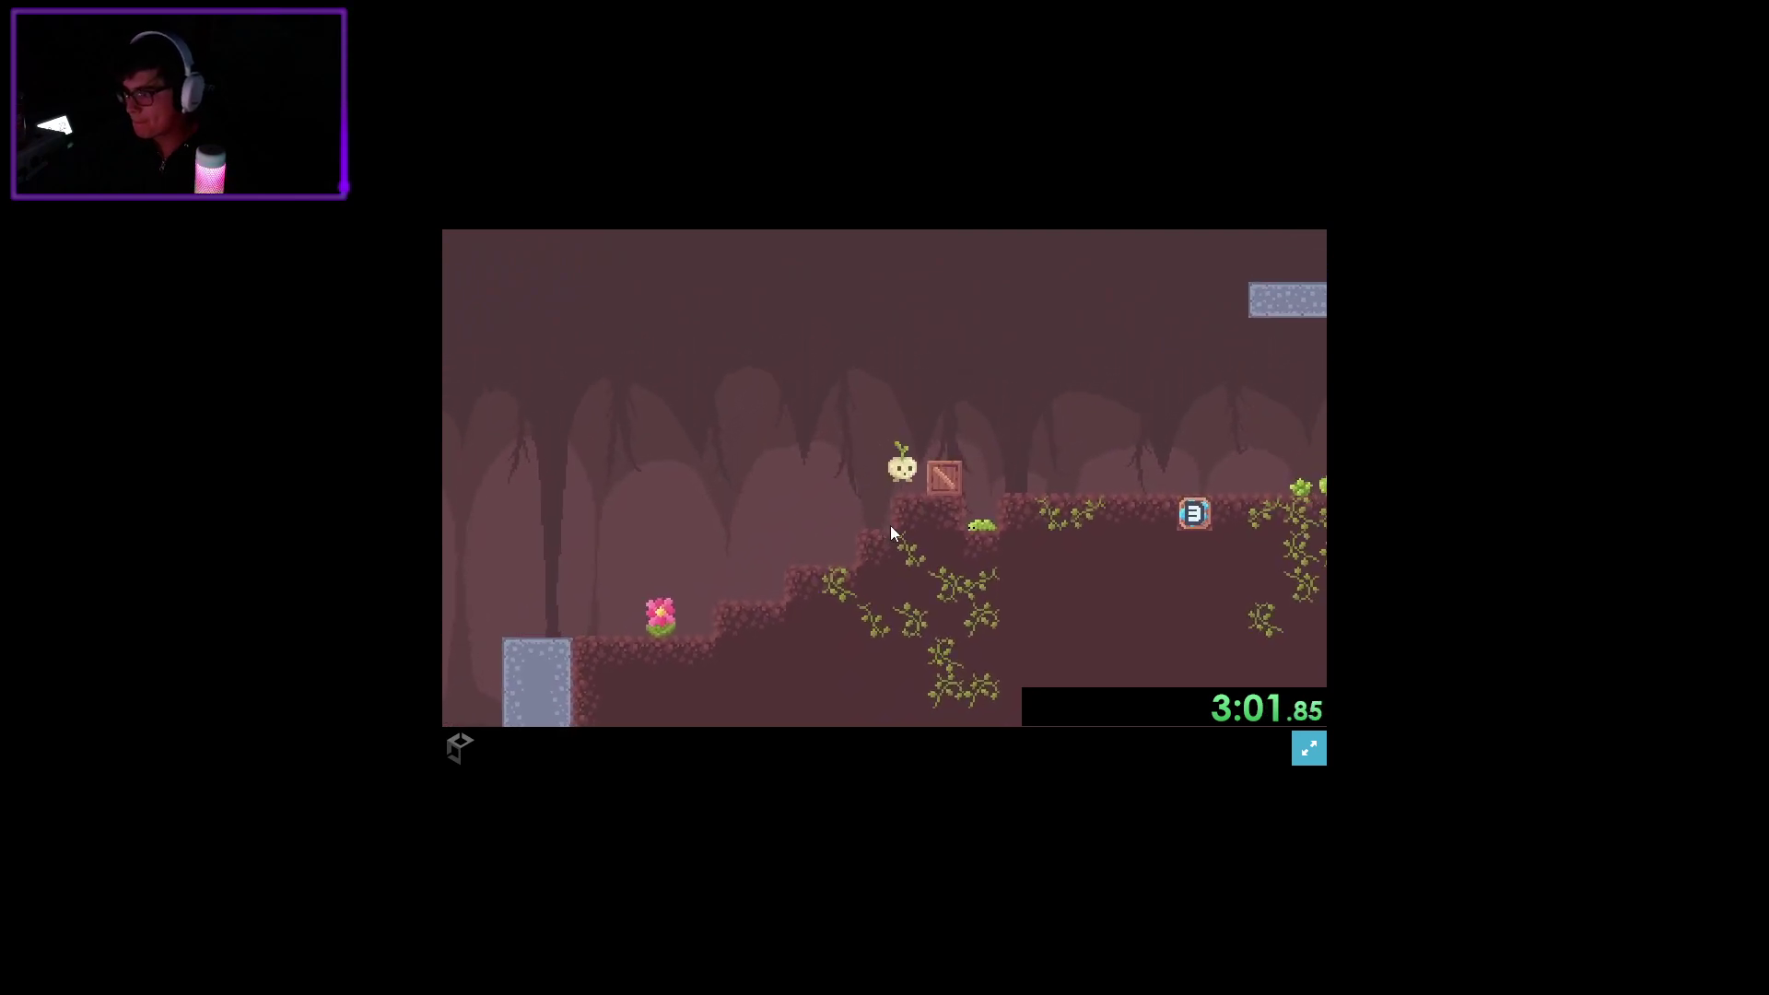
key("Right")
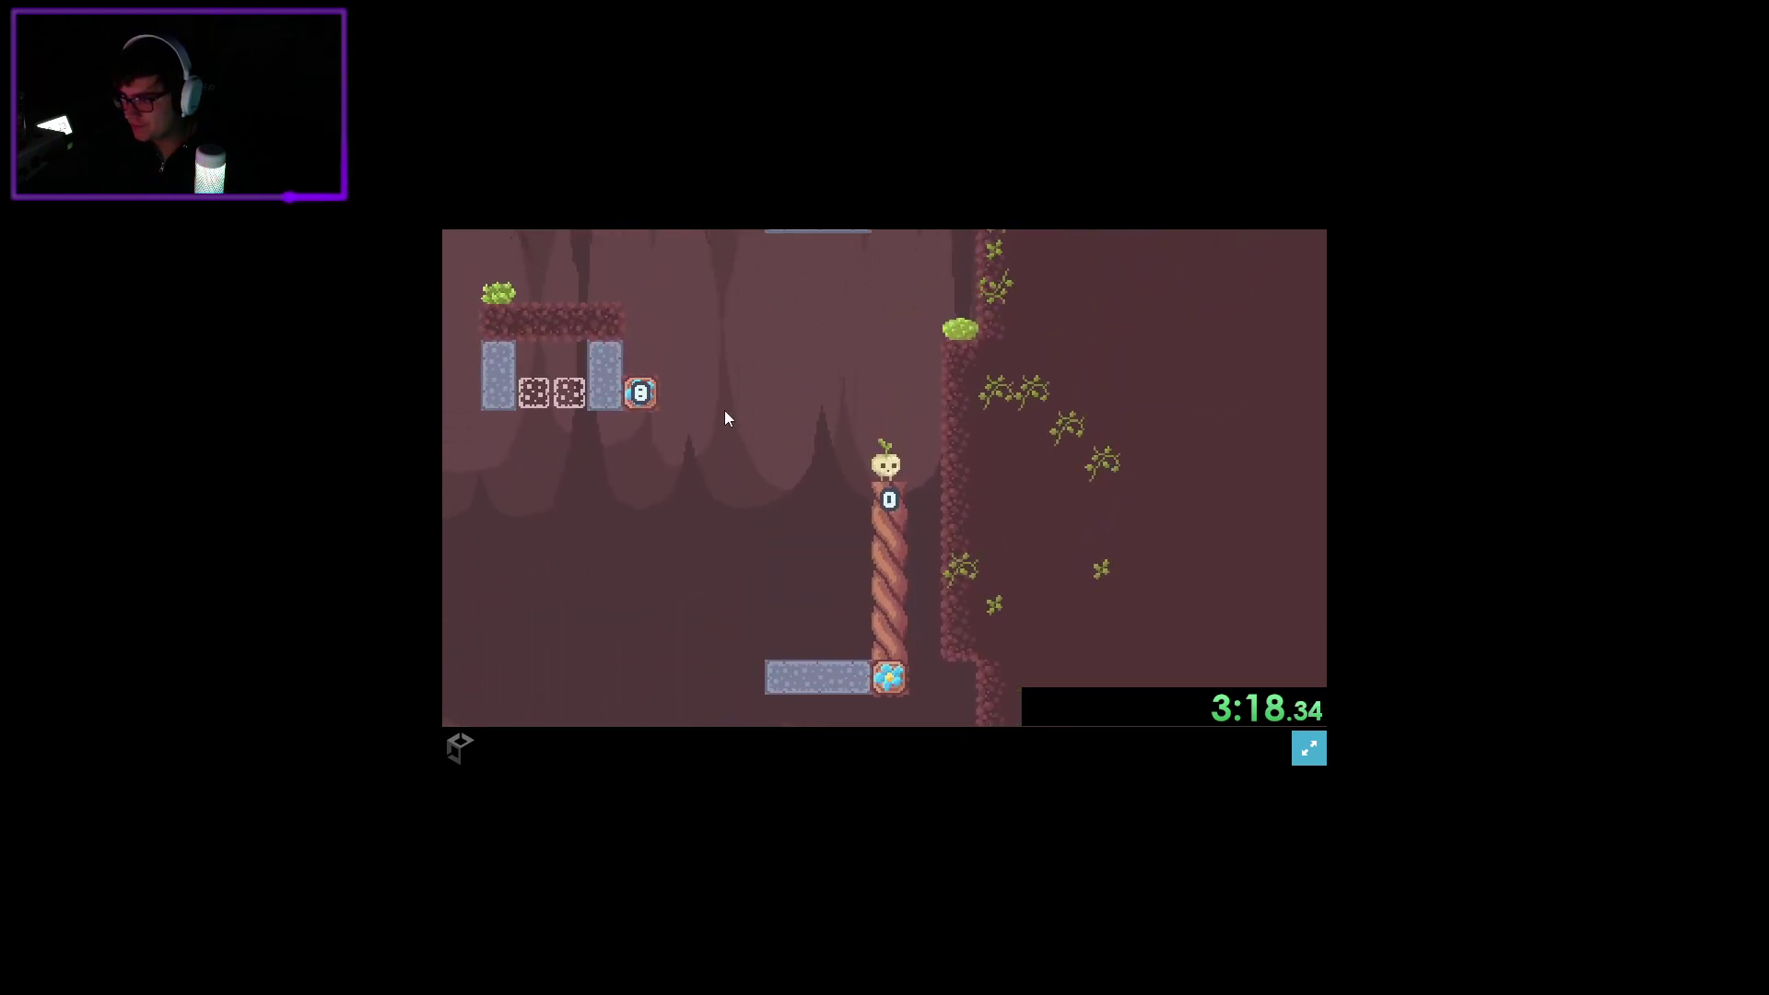
mouse_move(809, 417)
left_mouse_down()
mouse_move(871, 517)
mouse_move(987, 551)
mouse_move(878, 405)
mouse_move(889, 541)
left_mouse_up()
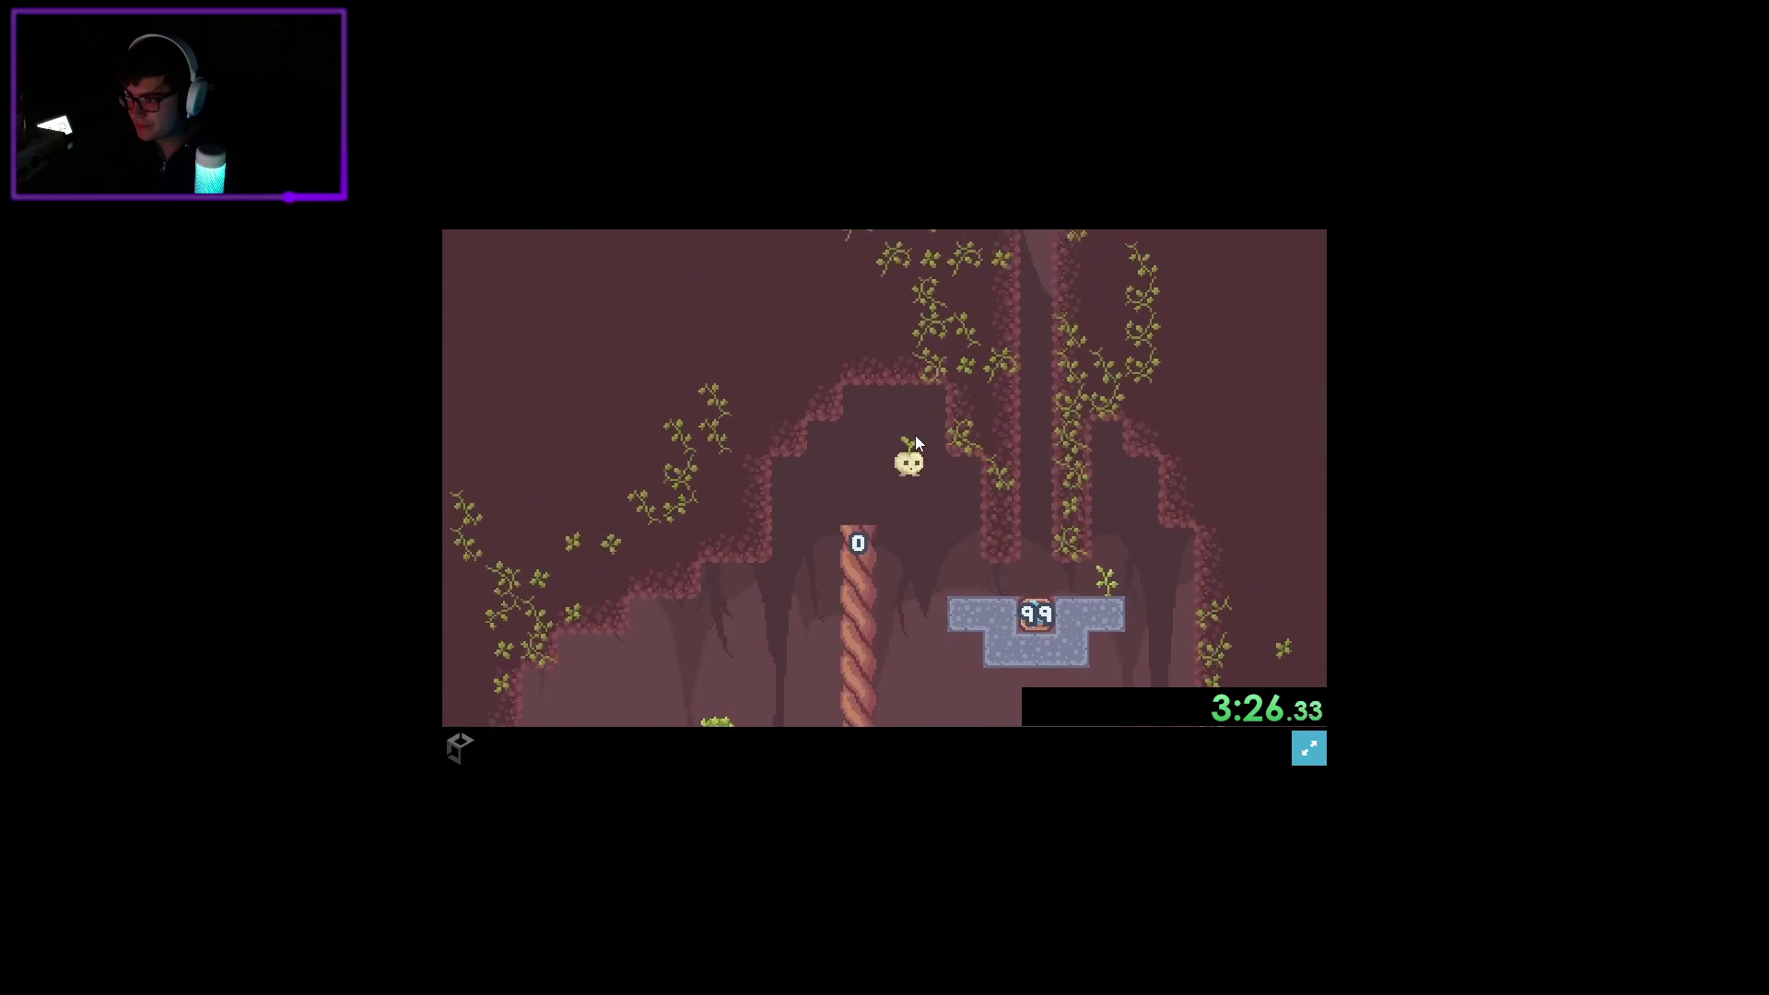